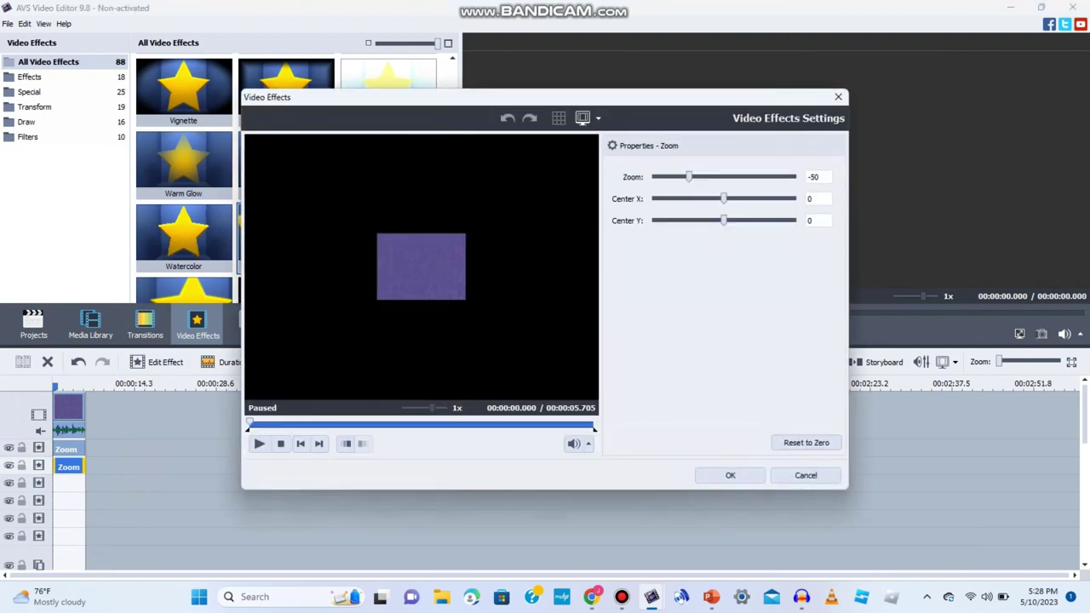
Set the zoom of the Zoom effect on the second effect track to -75
text(-75)
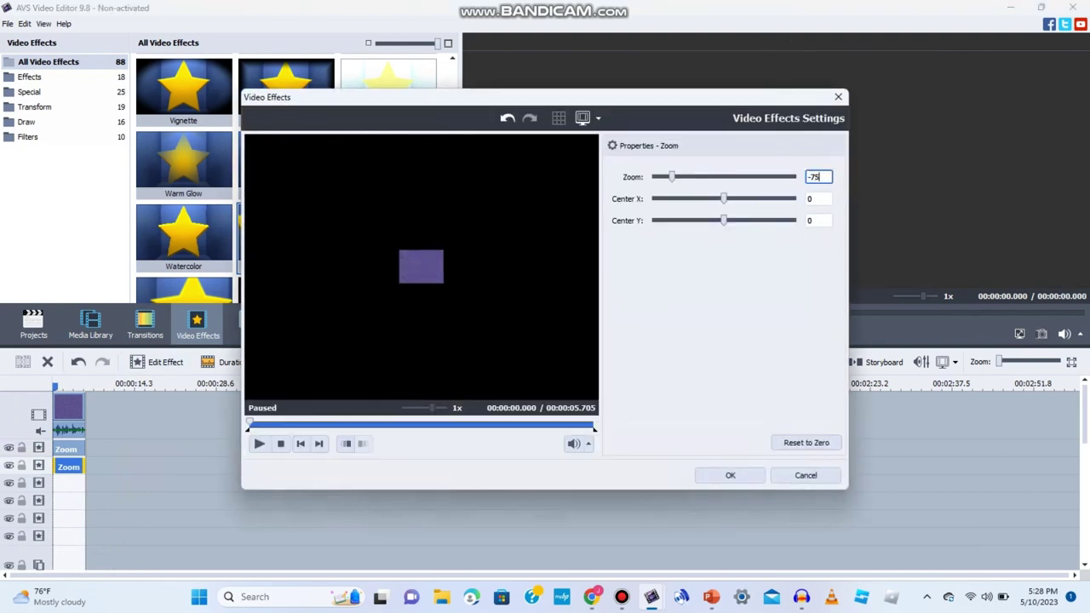
key(Return)
Add a Twirl effect at the start of the third effect track and shorten it to match the video clip
scroll(286, 179, down, 5)
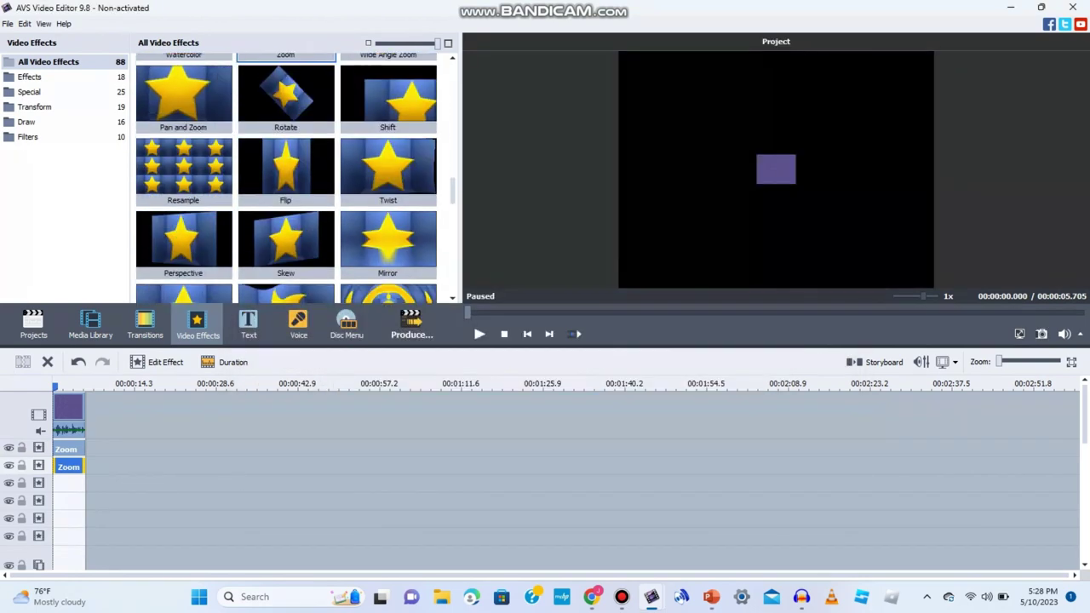
scroll(286, 179, down, 2)
drag(285, 90, 102, 502)
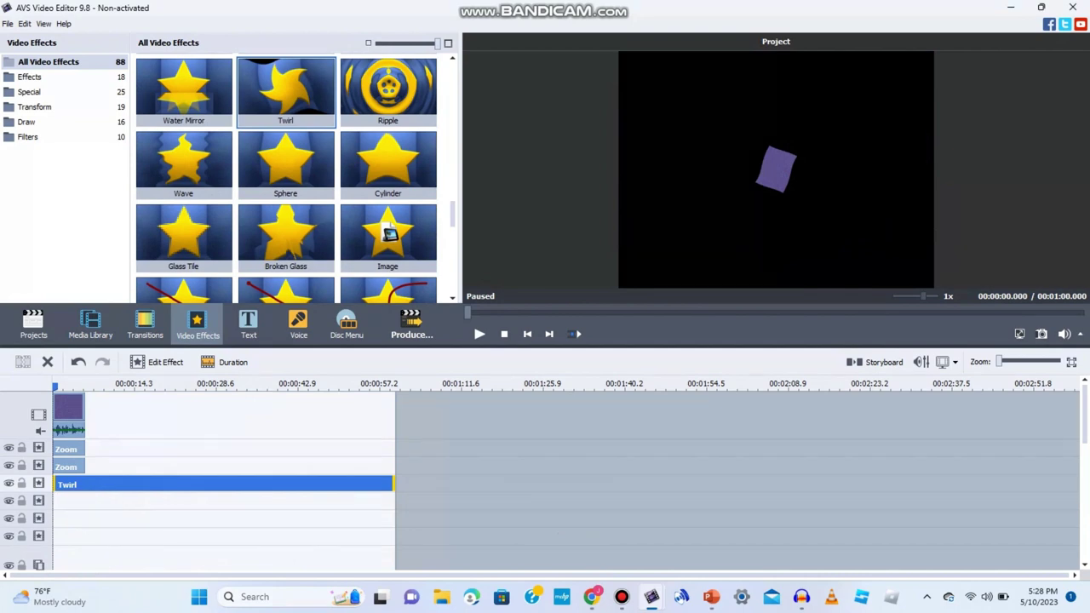
drag(394, 484, 85, 484)
Set the Twirl to degree 1 and angle 360, fading in over the whole clip, and place a duplicate on the fourth effect track
click(158, 363)
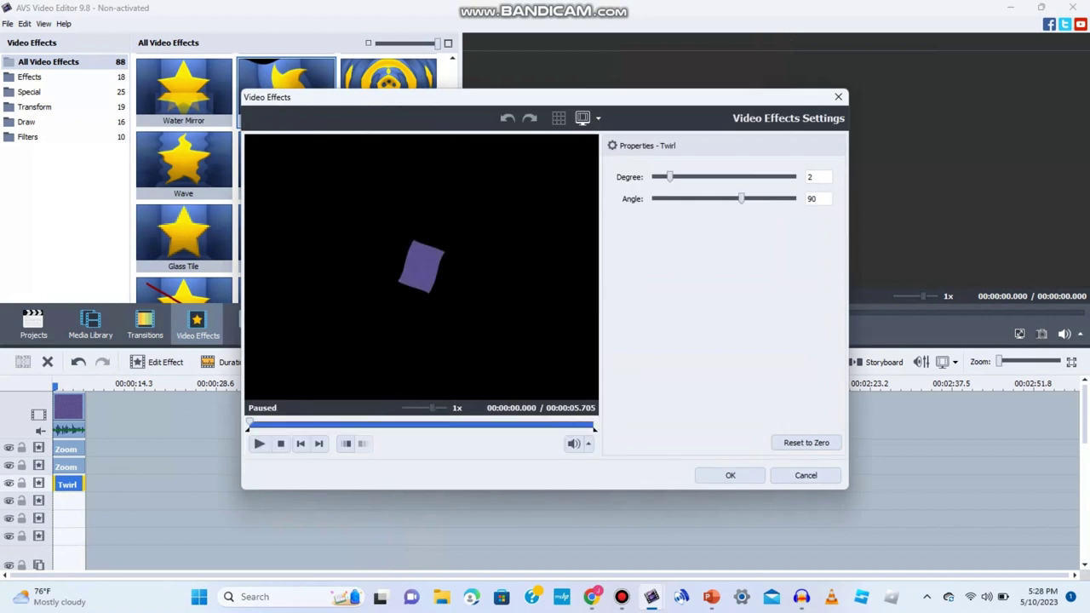
drag(787, 198, 794, 198)
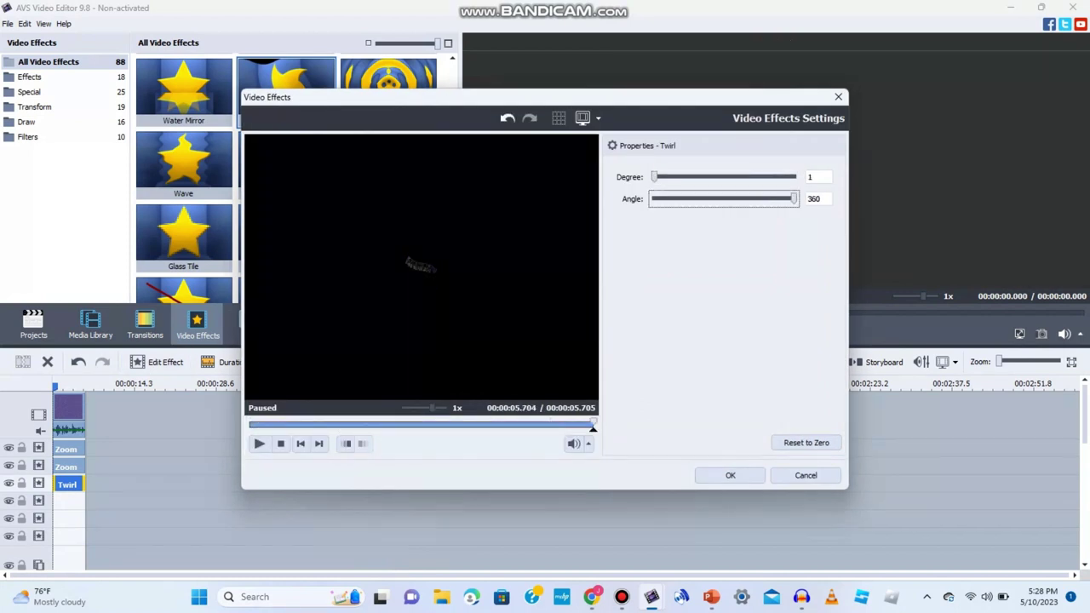
click(729, 475)
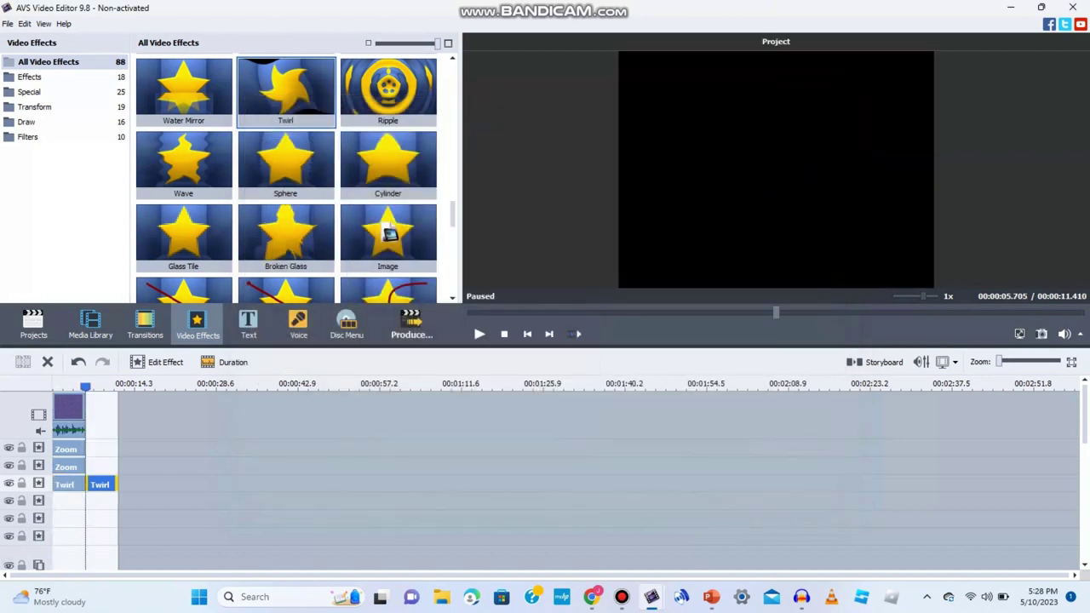
drag(101, 484, 67, 502)
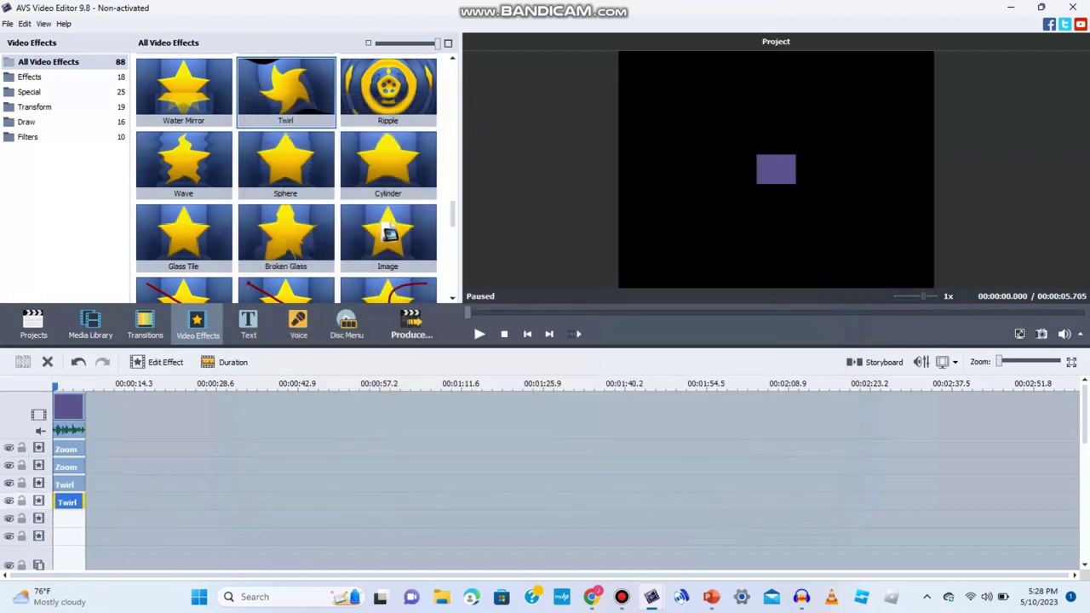
Duplicate the first track's Zoom effect onto the start of the fifth effect track and set its zoom to 10
click(69, 449)
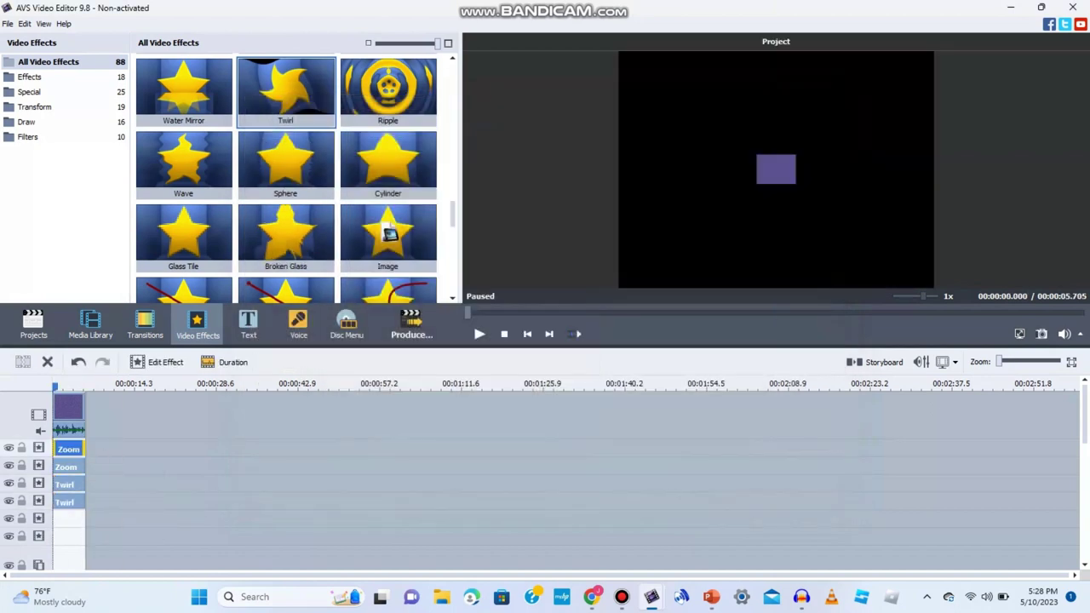
key(ctrl+v)
drag(100, 449, 68, 520)
click(157, 362)
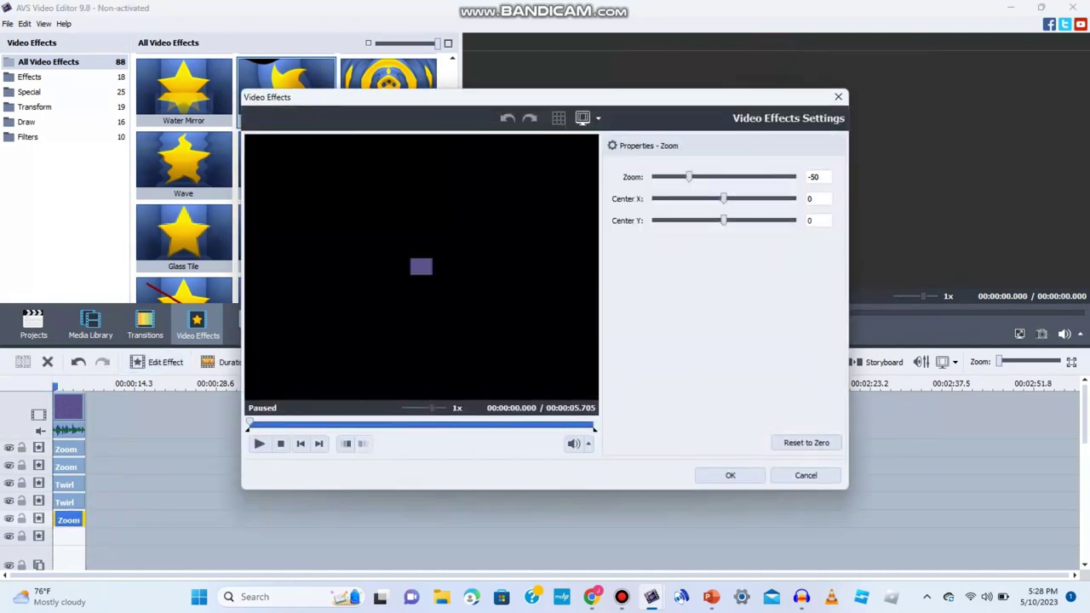
double_click(816, 177)
text(10)
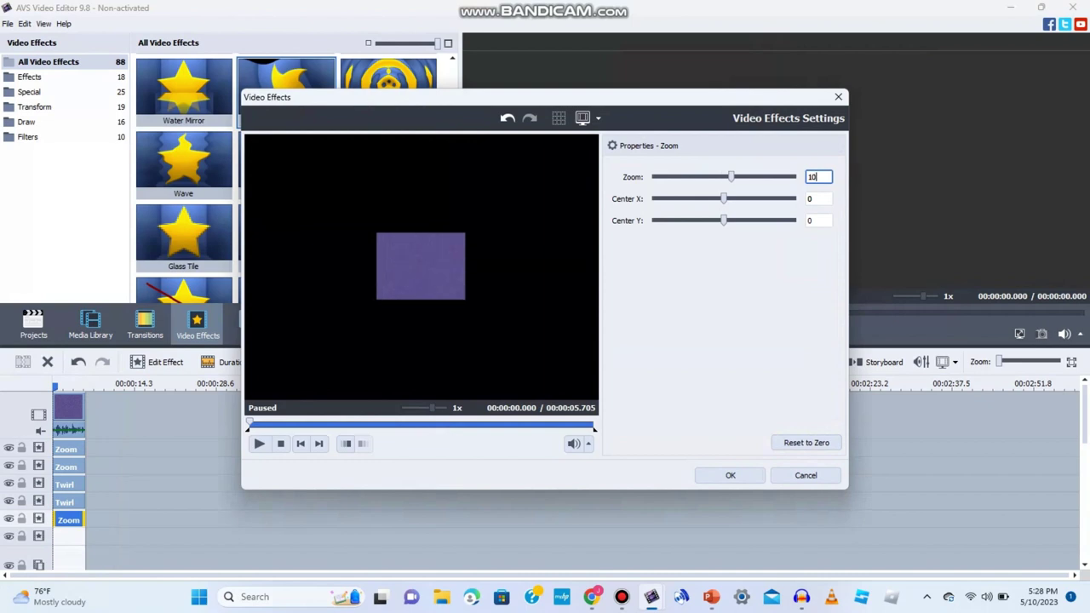
click(729, 475)
Duplicate the fourth track's Twirl effect onto the start of the sixth effect track
click(68, 502)
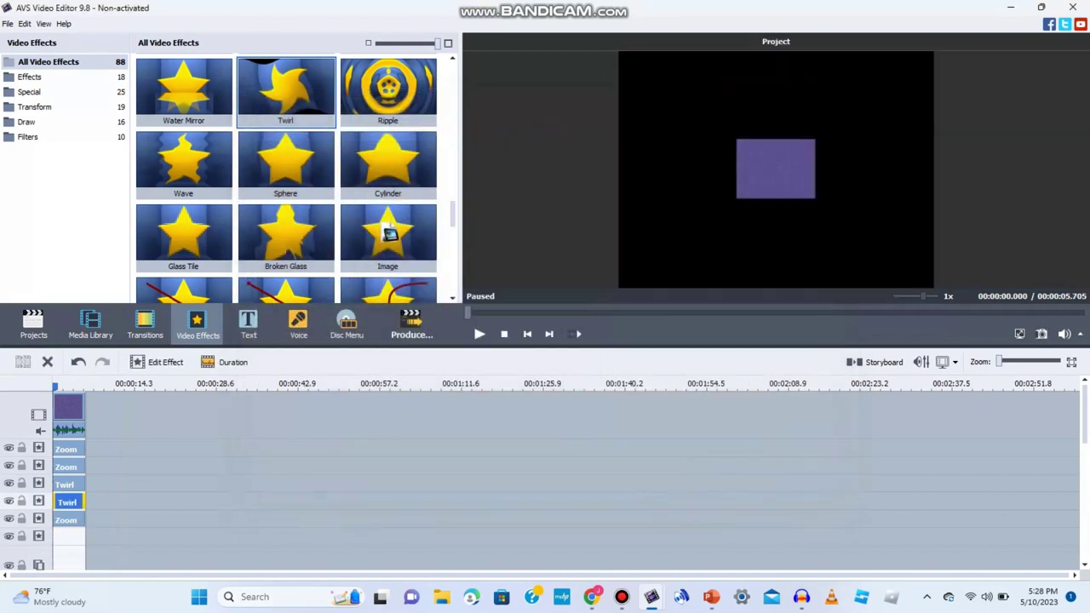
key(ctrl+c)
key(ctrl+v)
drag(101, 503, 68, 537)
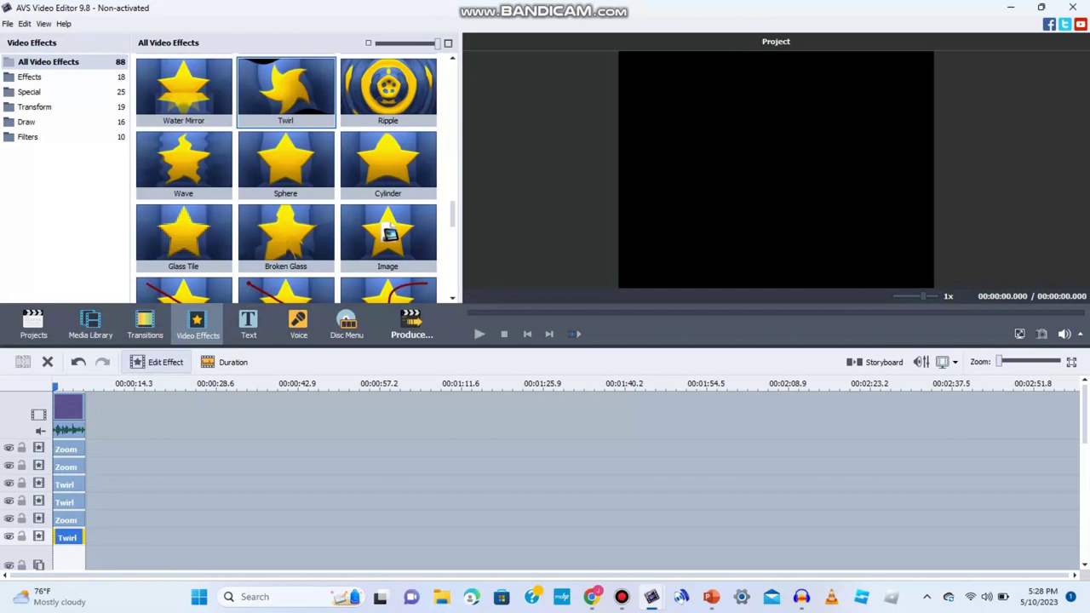
Make the sixth track's Twirl fade in over the whole clip, set its angle to -360, and preview it
click(156, 362)
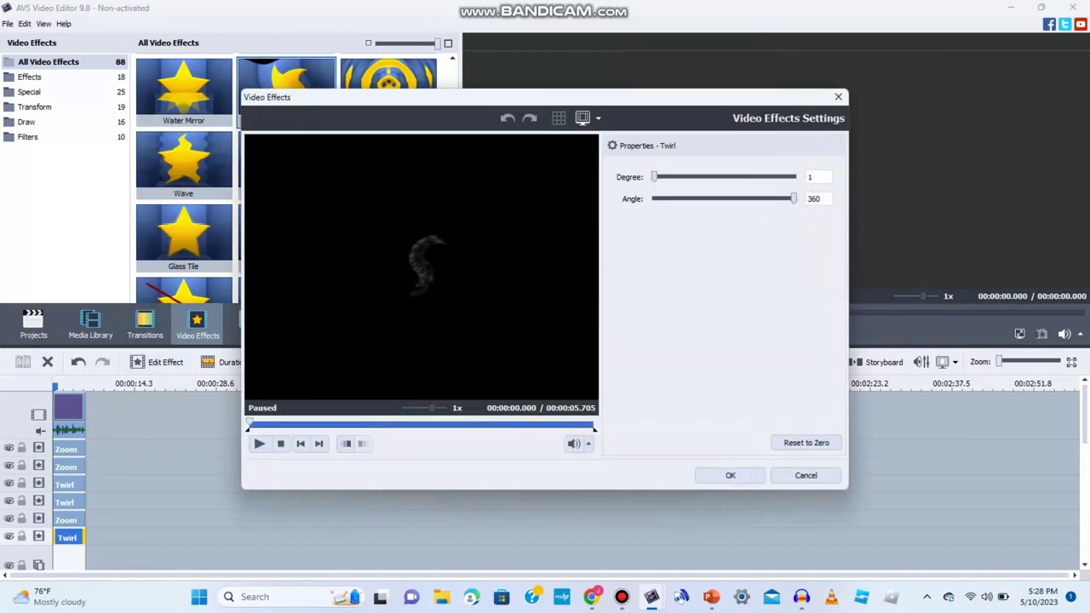
click(259, 443)
click(260, 444)
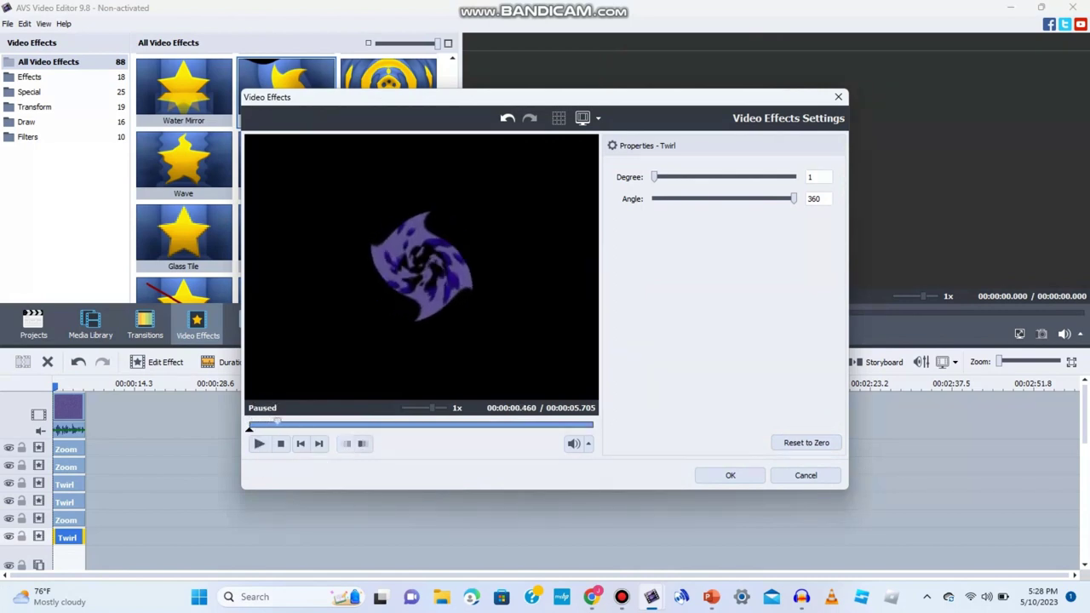
click(363, 443)
click(363, 443)
drag(793, 198, 654, 199)
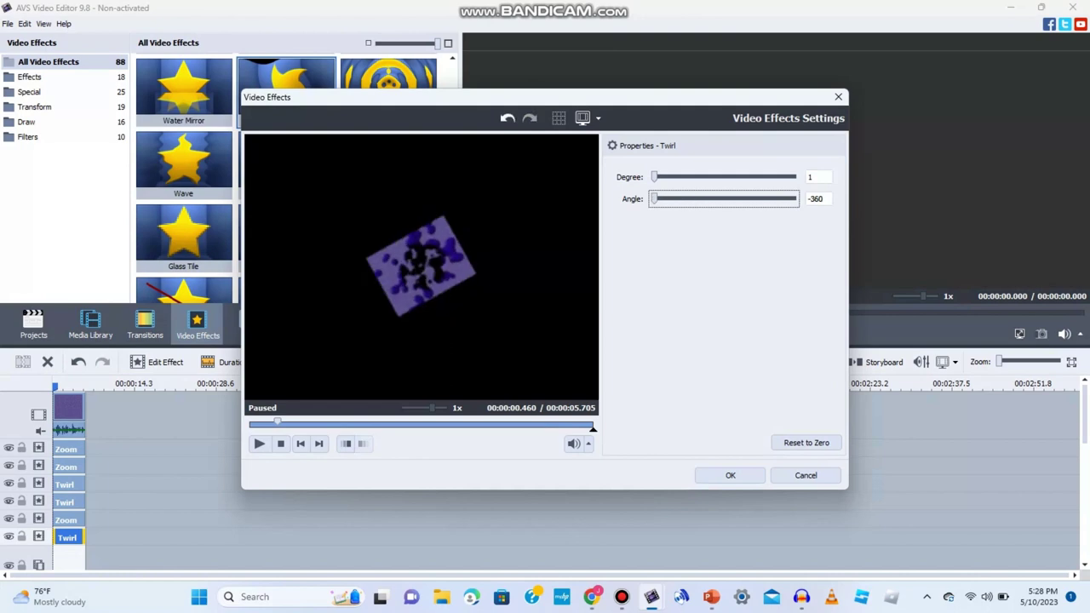
click(258, 444)
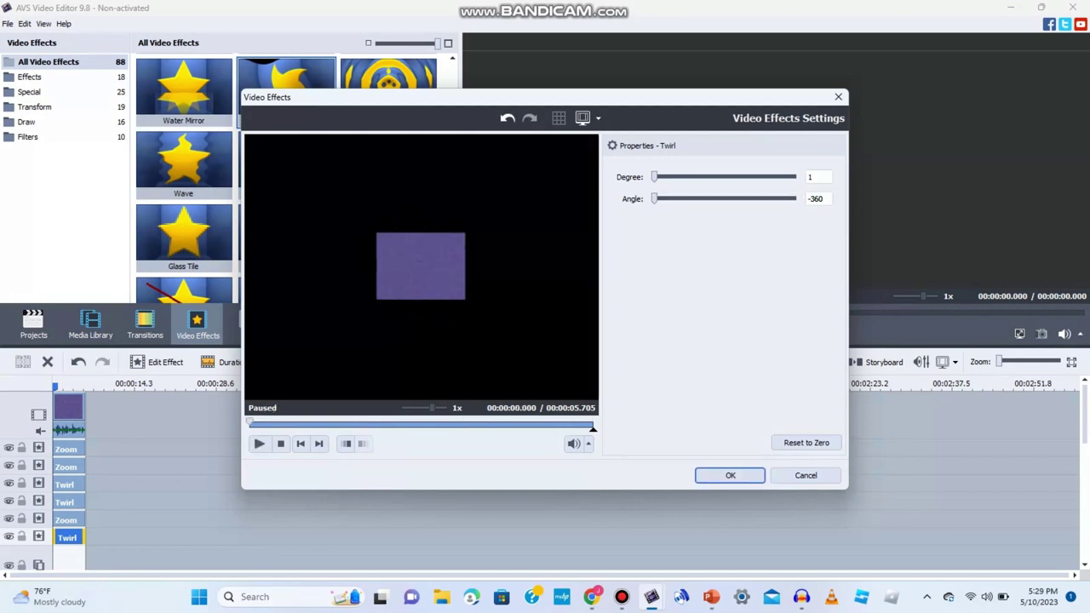
click(730, 475)
Add a seventh effect track and place a duplicate of the fifth track's Zoom effect at its start
scroll(51, 503, down, 1)
right_click(51, 504)
click(86, 475)
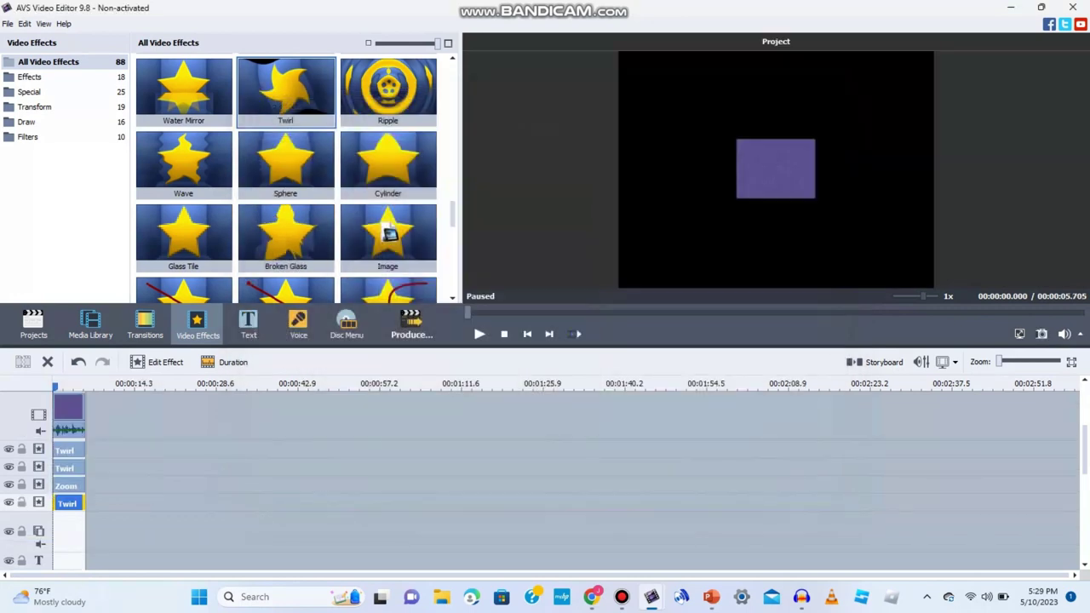
click(68, 486)
key(ctrl+c)
key(ctrl+v)
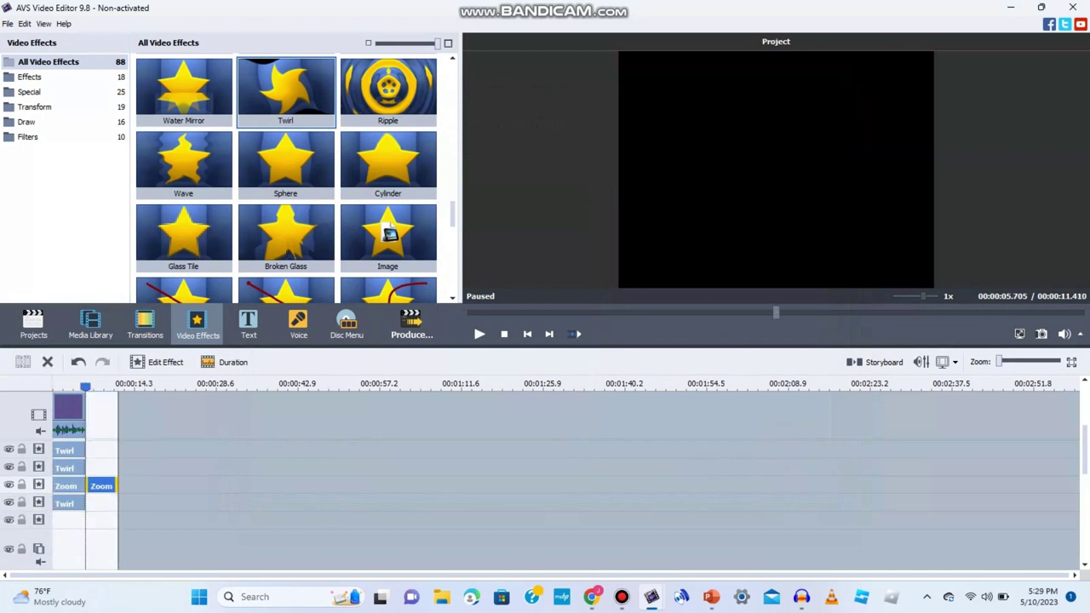
drag(100, 486, 68, 521)
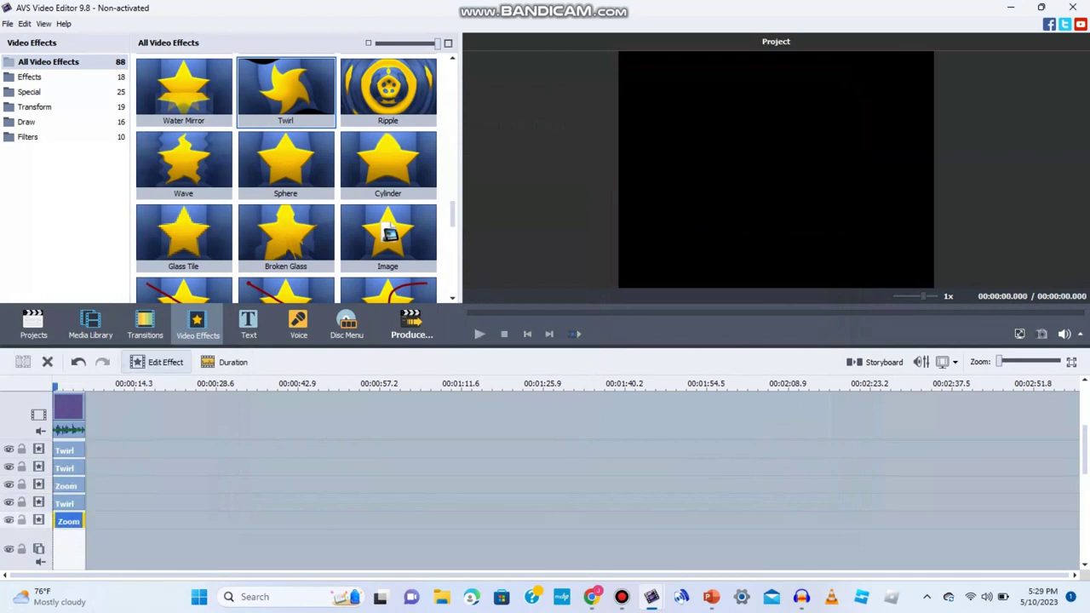
Set the seventh track's Zoom effect to a zoom of 30 and play the project preview
mouse_move(22, 596)
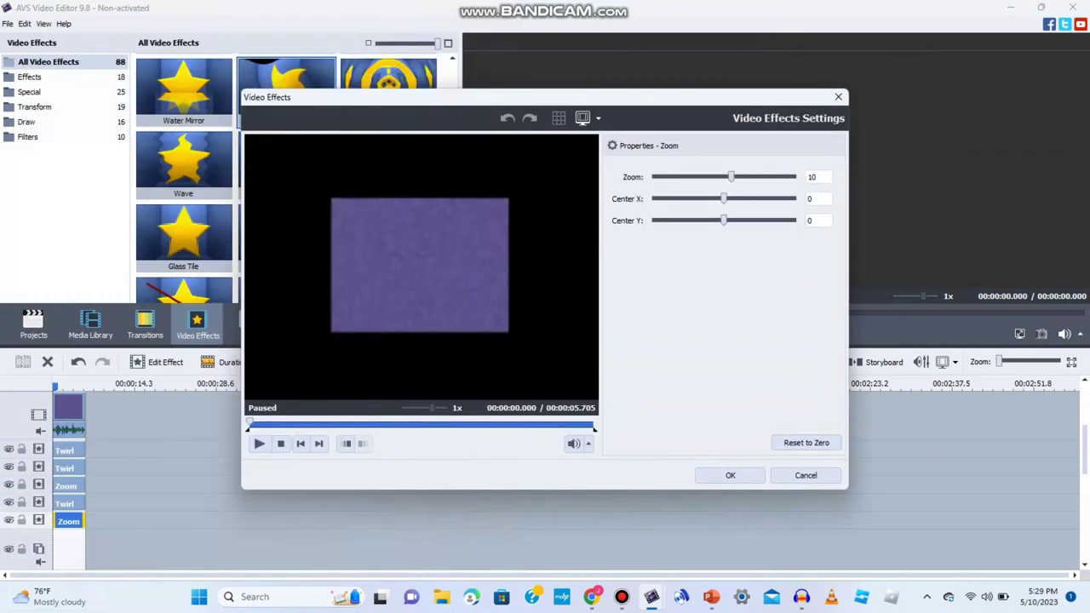
drag(731, 177, 745, 177)
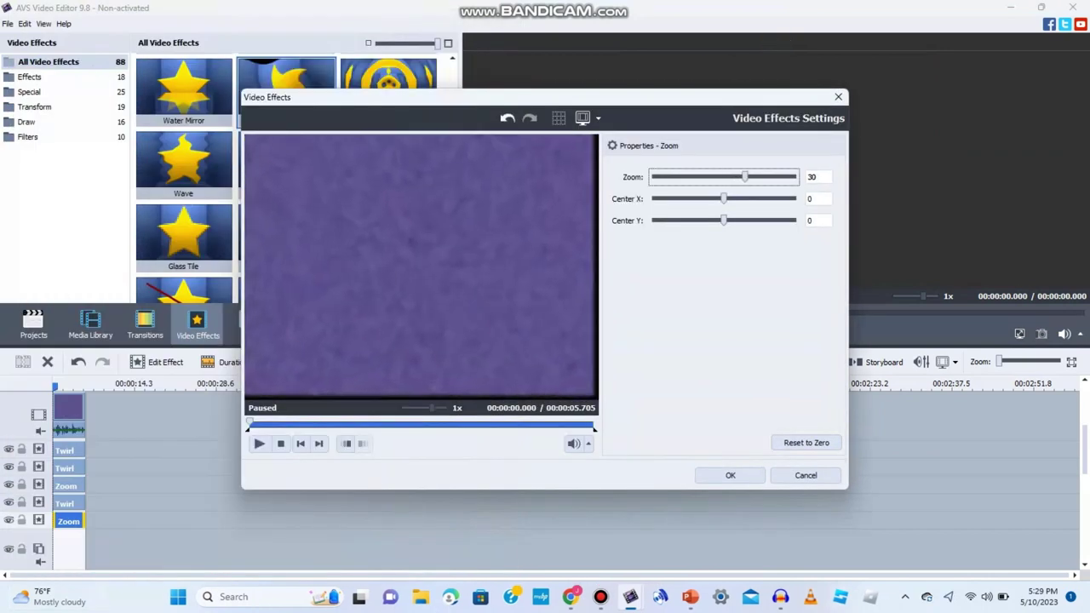
click(730, 475)
click(479, 334)
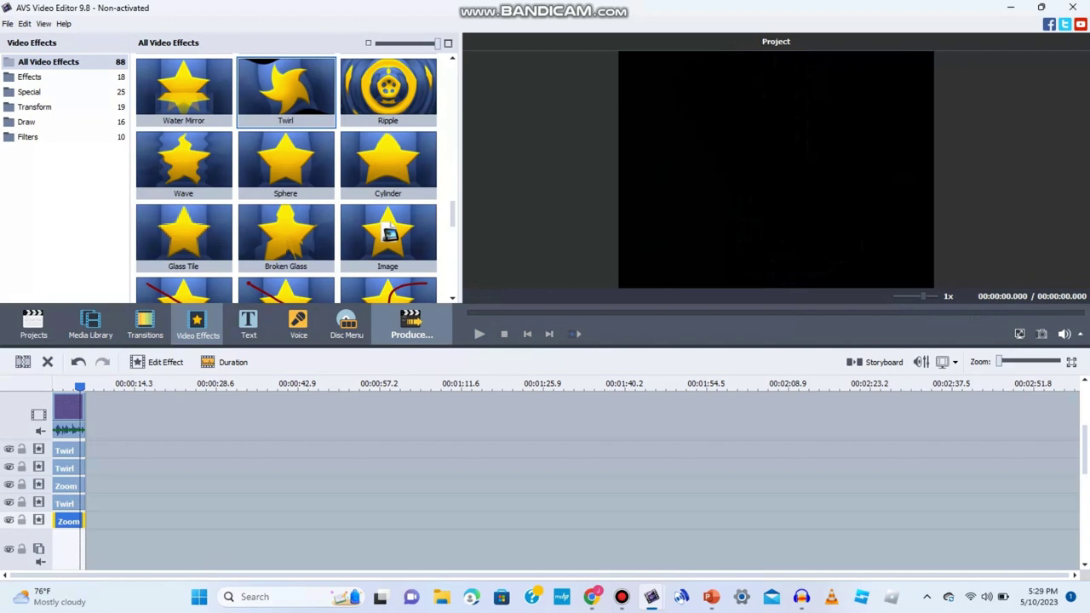
Start producing the video for the web with the YouTube format and the 2160 4:3 profile
click(411, 325)
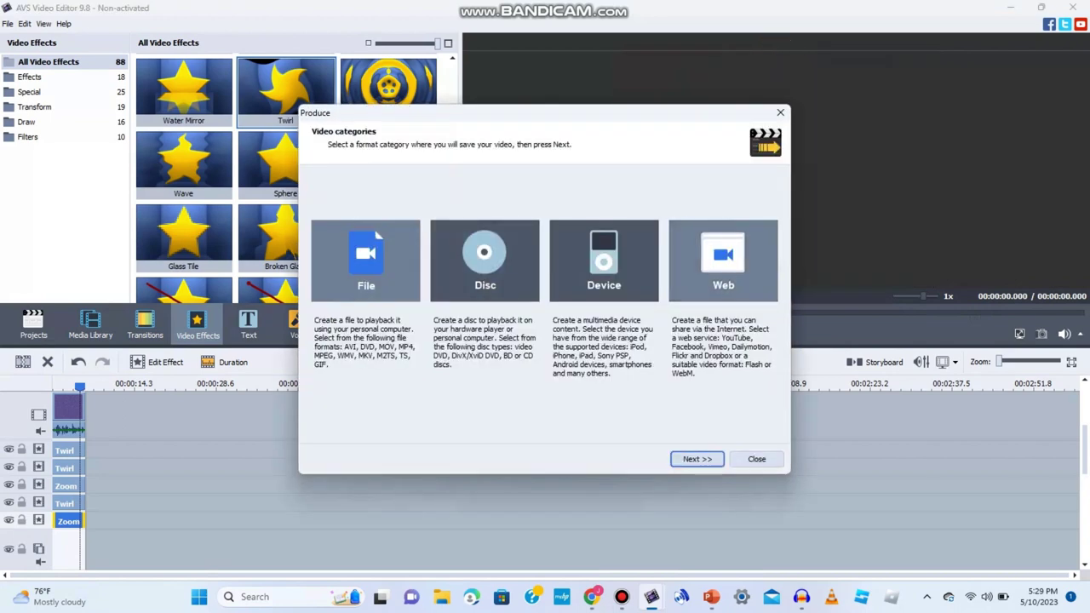
double_click(723, 262)
click(640, 287)
click(534, 336)
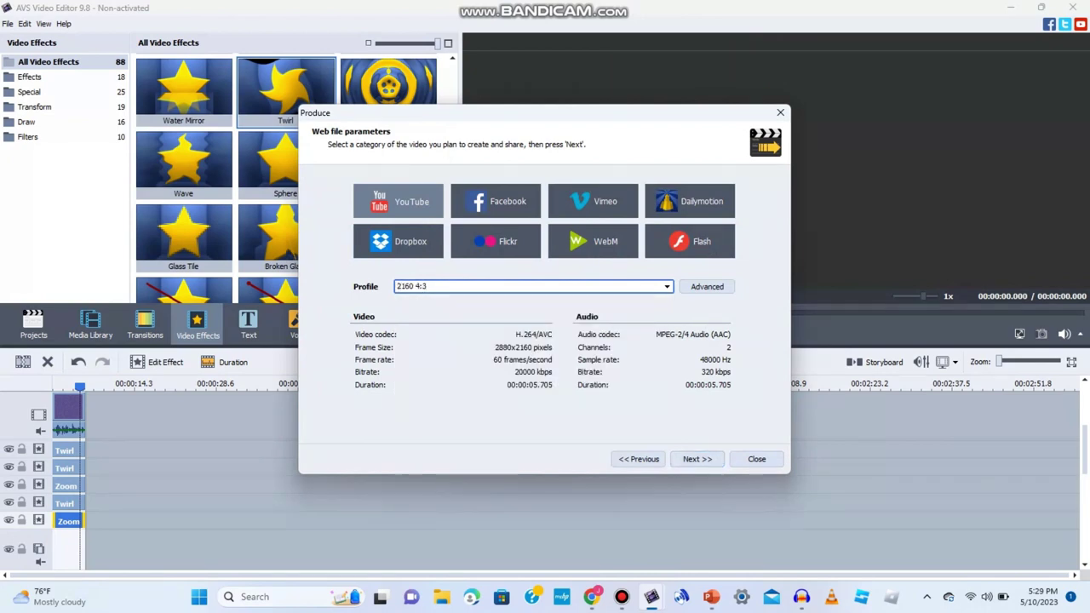
click(697, 459)
Name the output file "better rotate (avs)", create the movie, and dismiss the completion notice
click(717, 235)
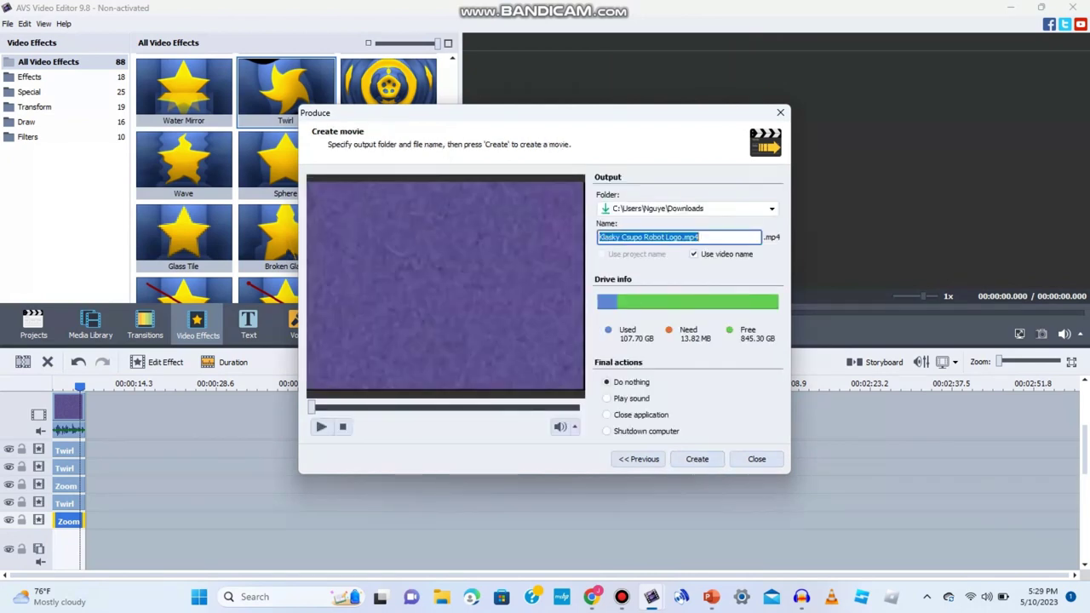
text(better )
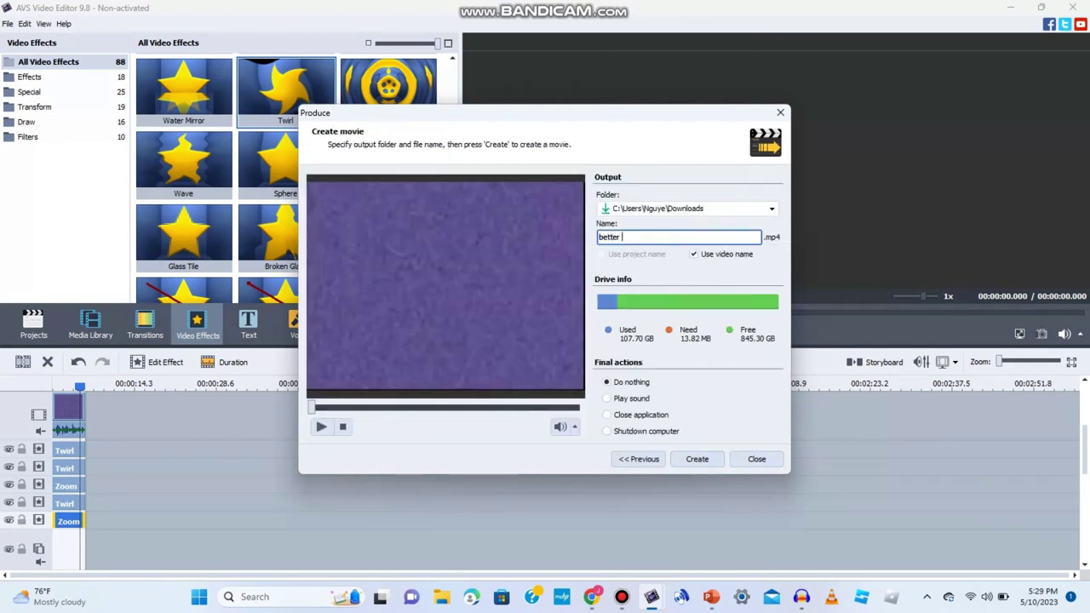
text(rotate (avs))
key(Return)
key(Return)
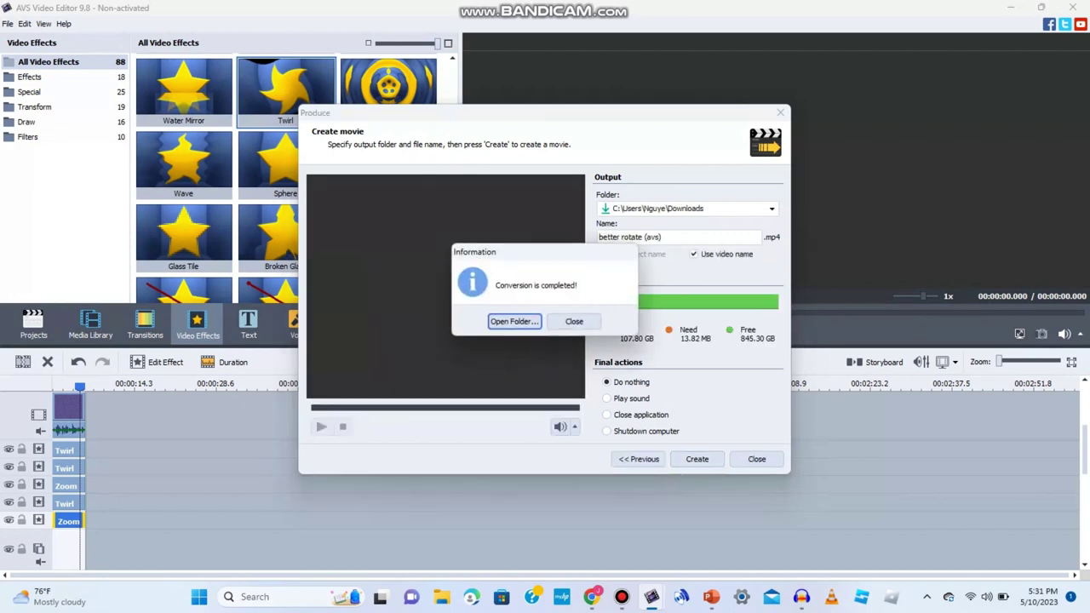
click(574, 321)
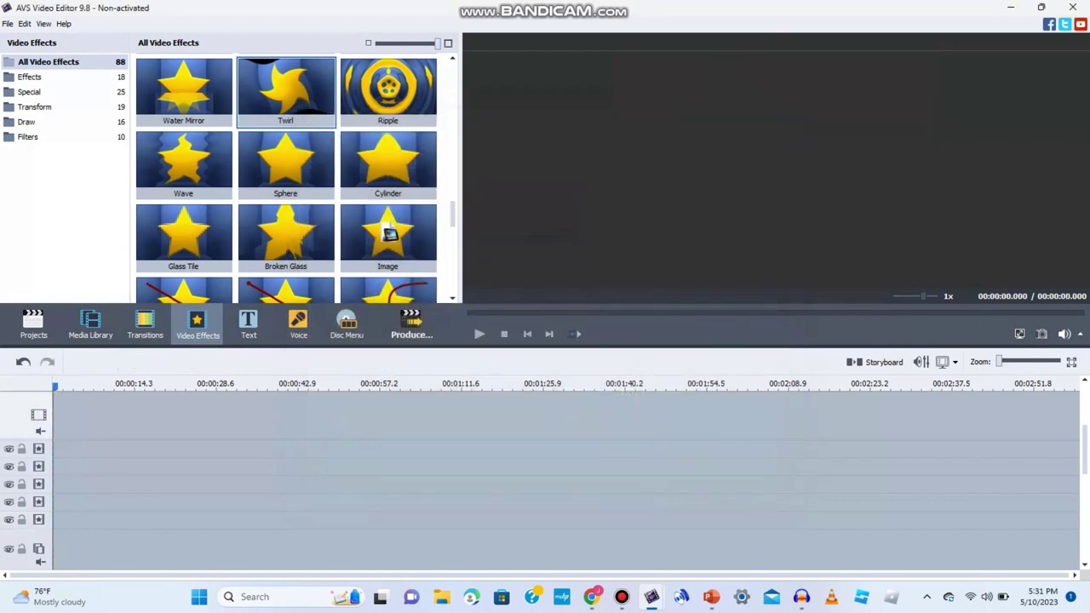
Import the "better rotate (avs)" video and place it at the start of both the main video track and the overlay track
click(91, 328)
click(64, 70)
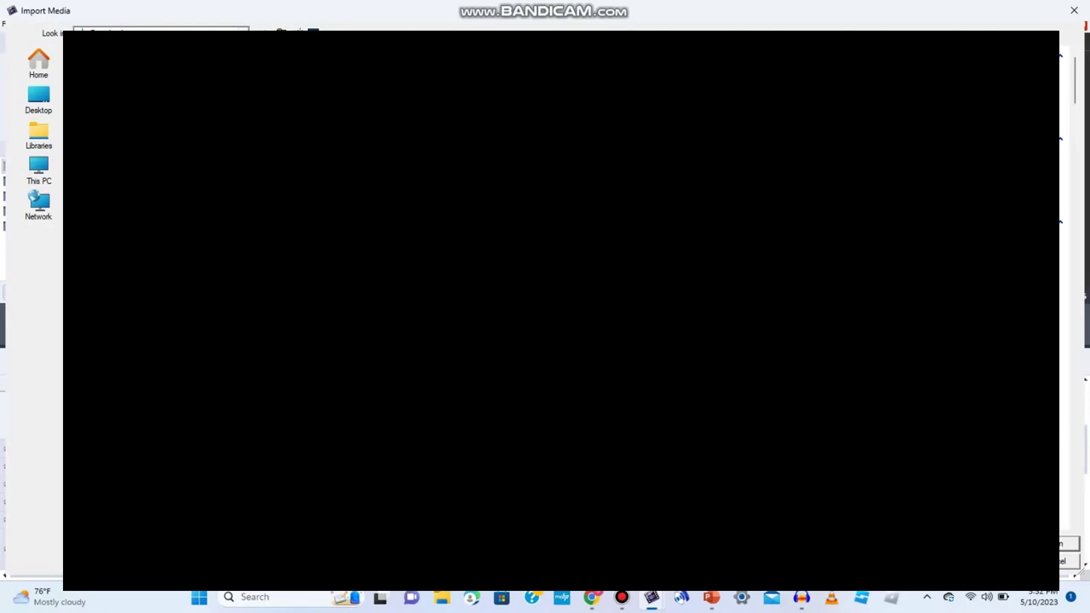
key(Return)
drag(286, 92, 105, 434)
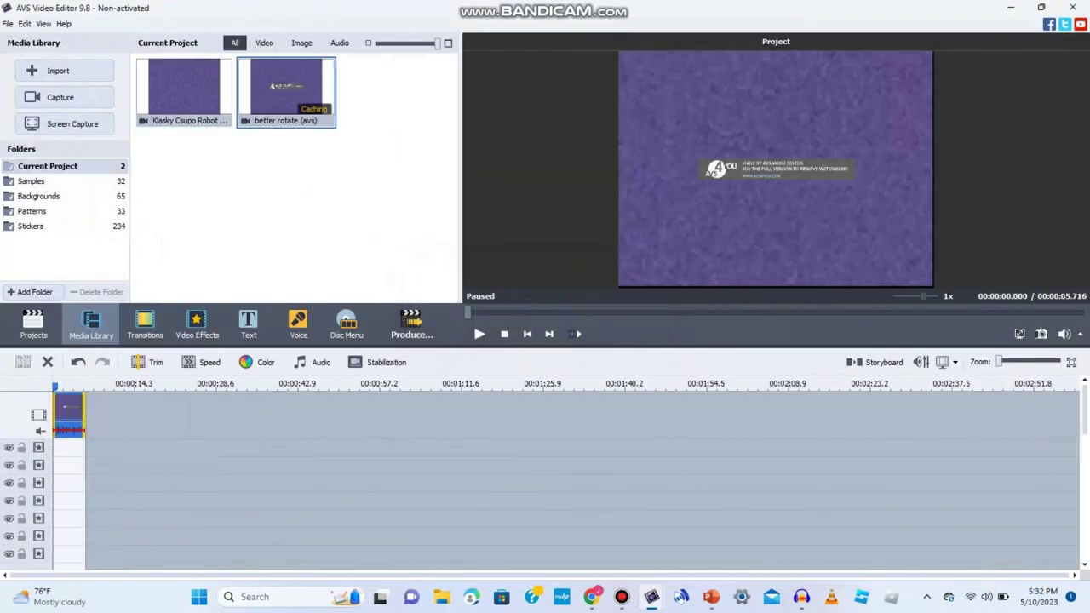
drag(286, 85, 69, 497)
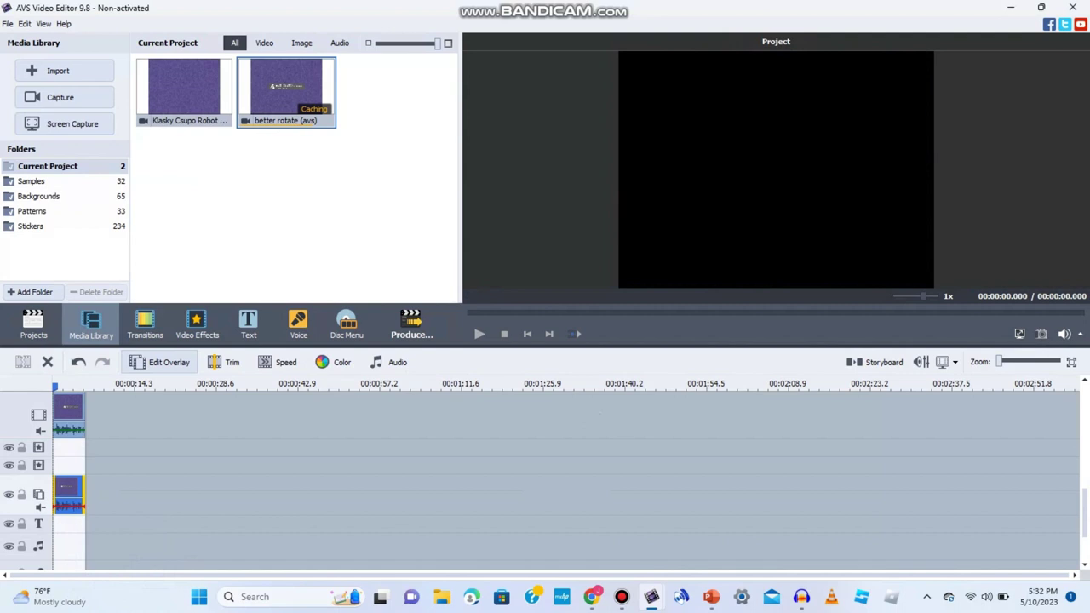
Enlarge the overlay video to fill the whole frame, set its transparency to 25, and accept the overlay settings
click(162, 362)
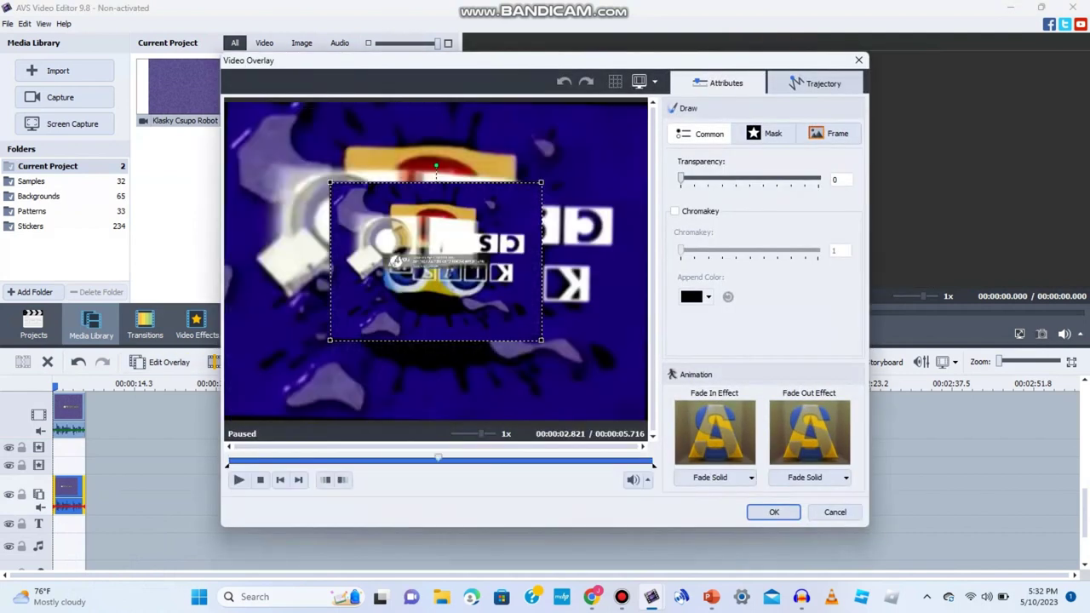
drag(541, 341, 633, 409)
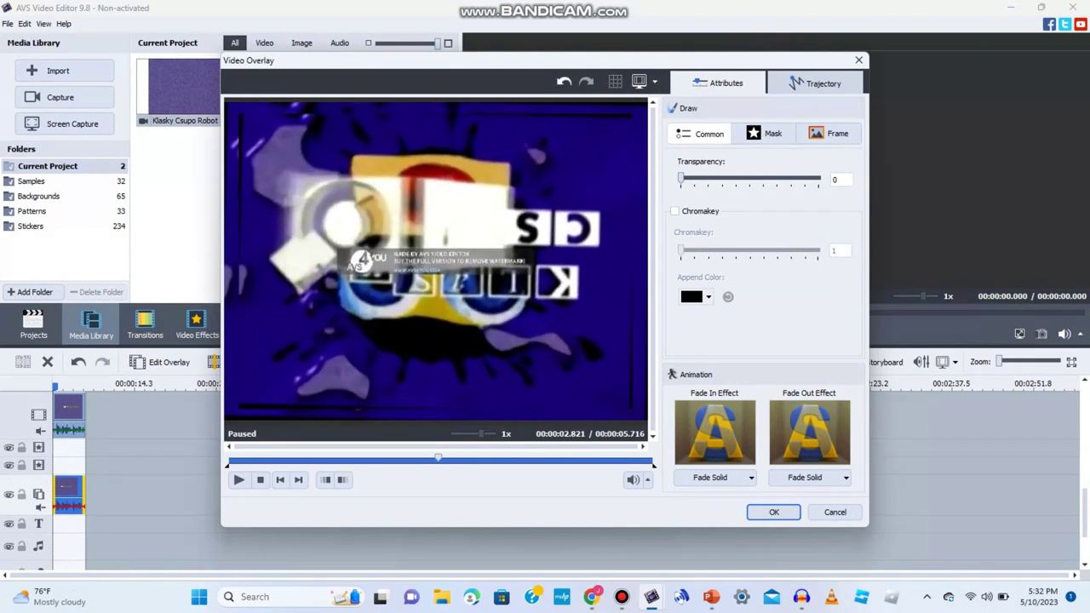
text(25)
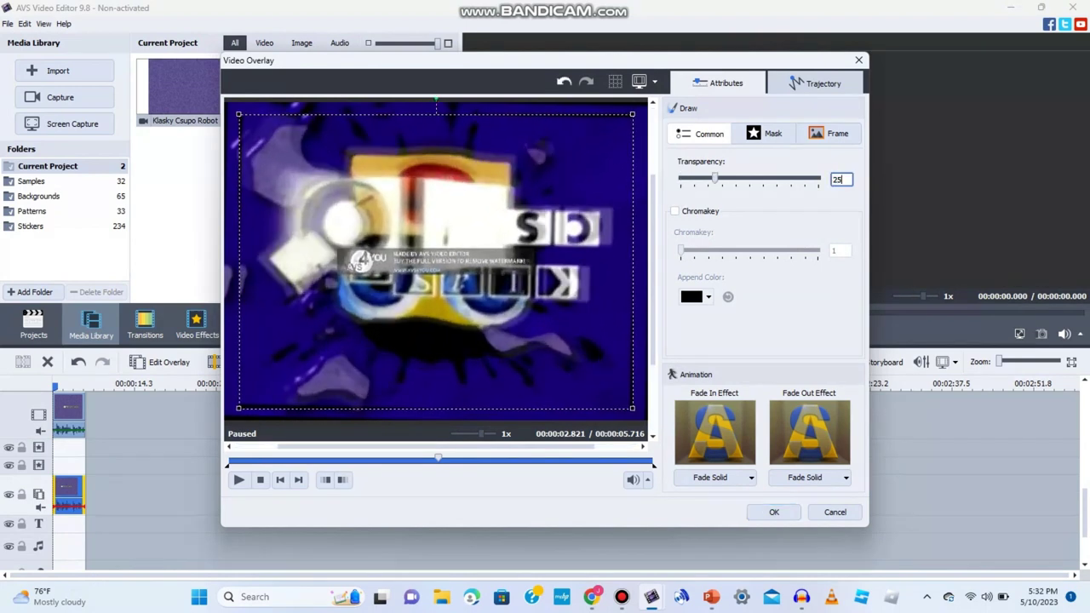
drag(633, 409, 645, 419)
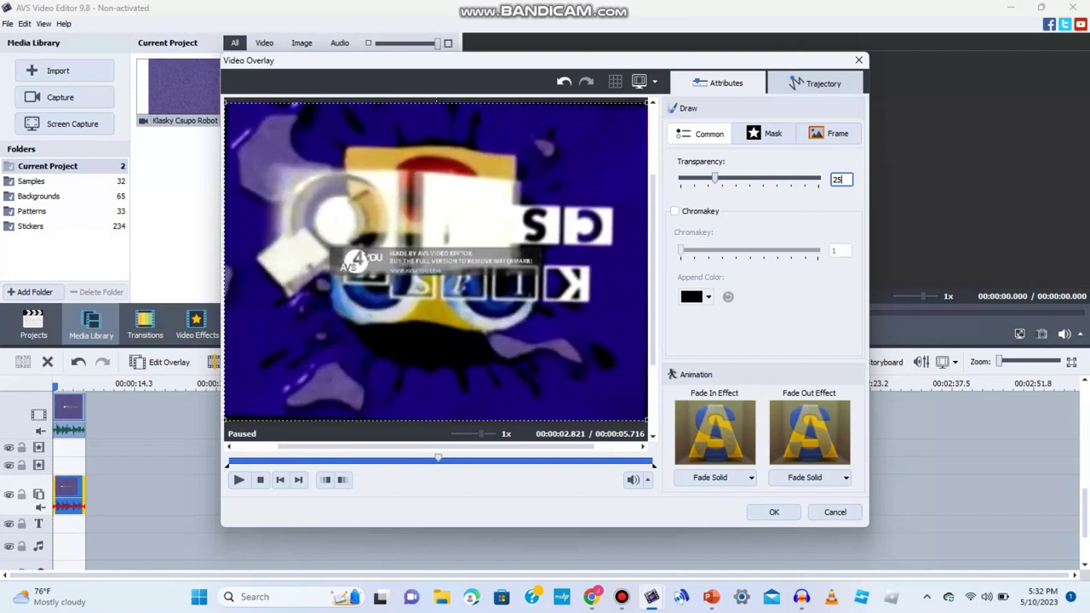
click(774, 512)
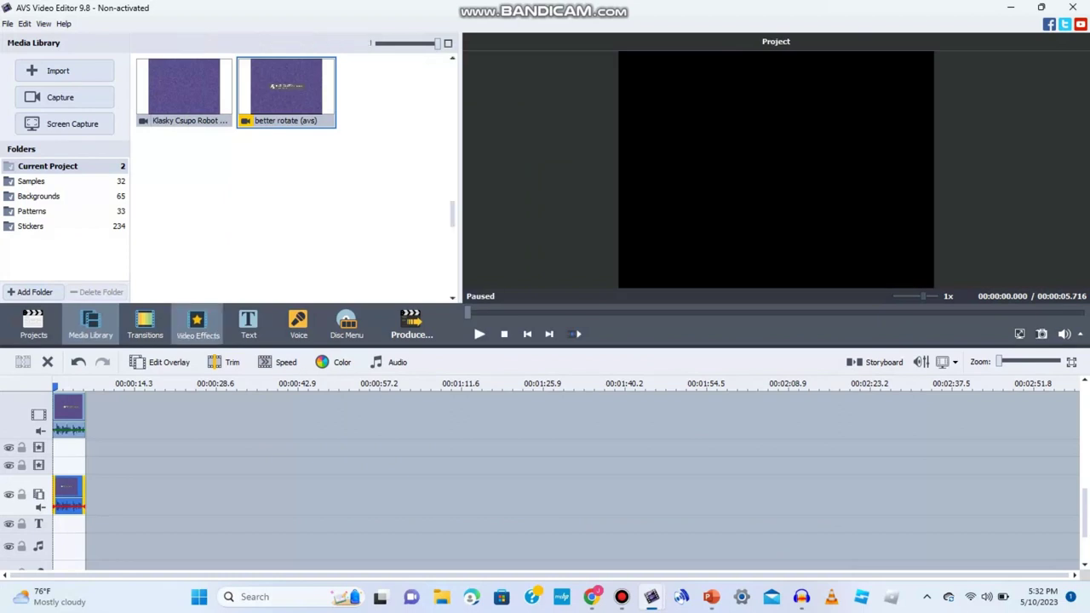
Add the Invert effect to the first video effects track and shorten it to the clip's length
click(197, 323)
drag(285, 89, 85, 449)
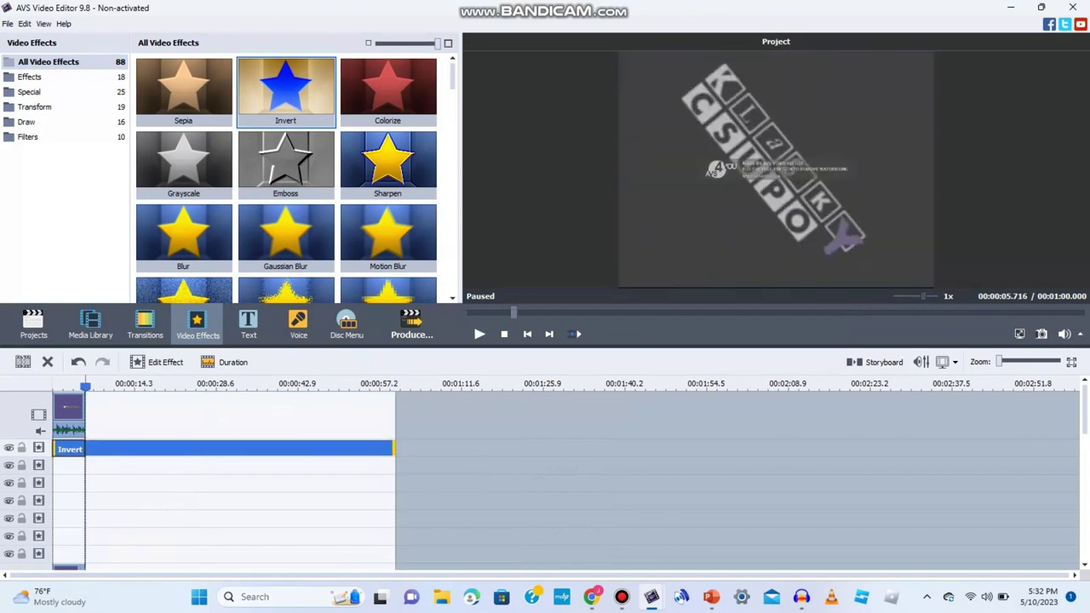
mouse_move(85, 388)
mouse_down()
mouse_move(62, 387)
mouse_move(73, 388)
mouse_up()
scroll(566, 502, down, 3)
scroll(70, 502, down, 2)
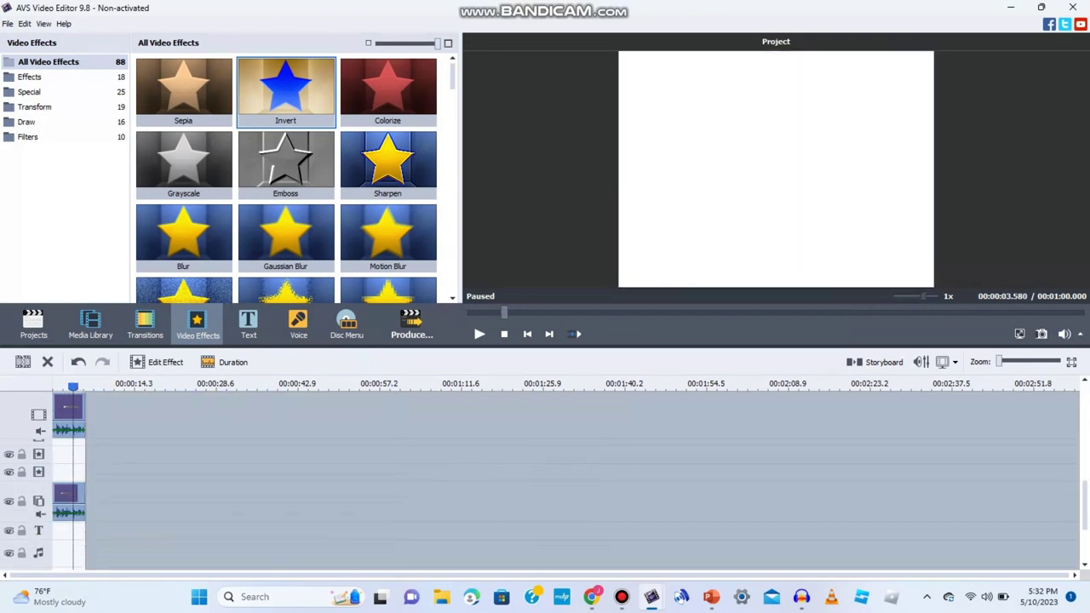
Offset the overlay video slightly down and to the right within the frame, preview it, and accept the overlay settings
click(68, 501)
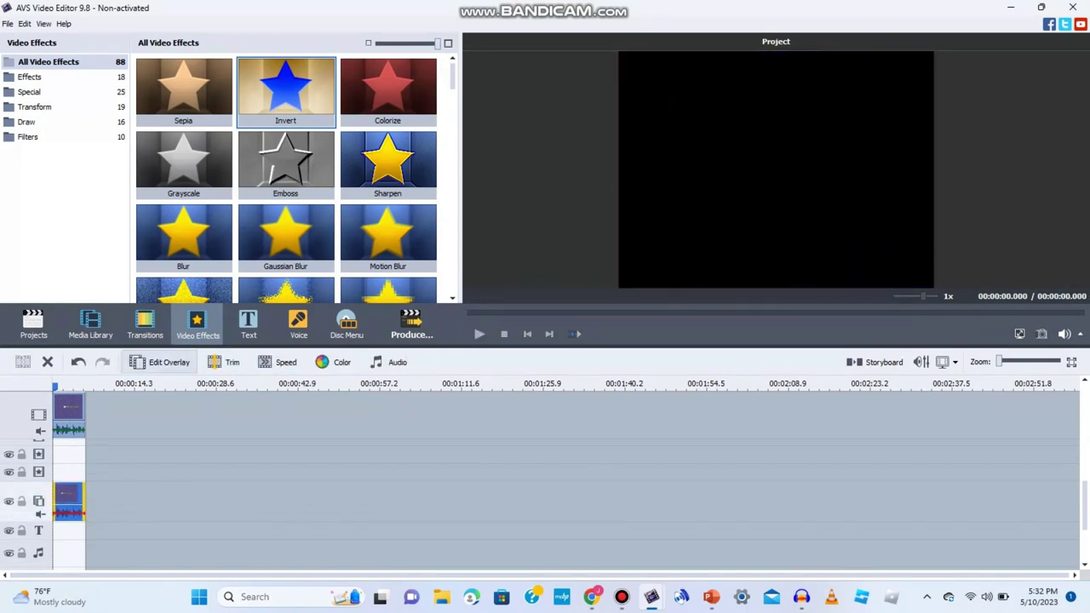
click(159, 362)
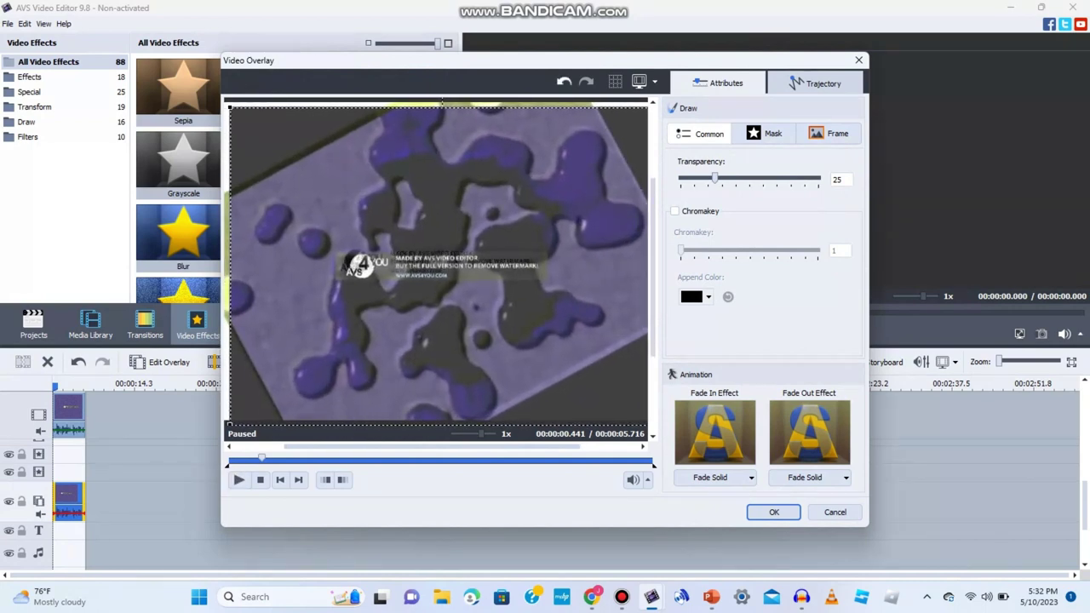
key(space)
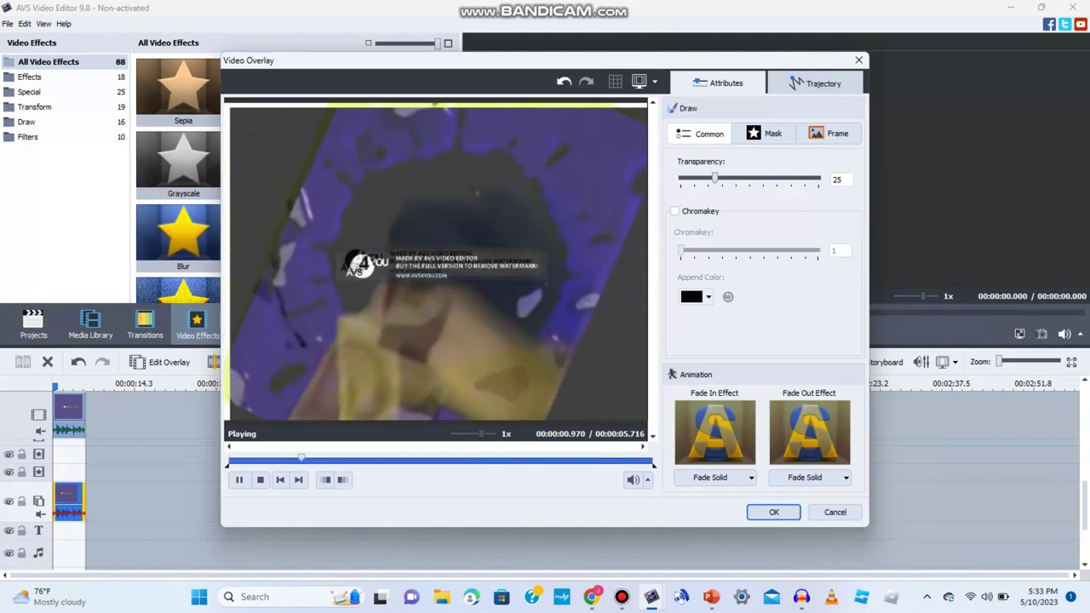
click(774, 513)
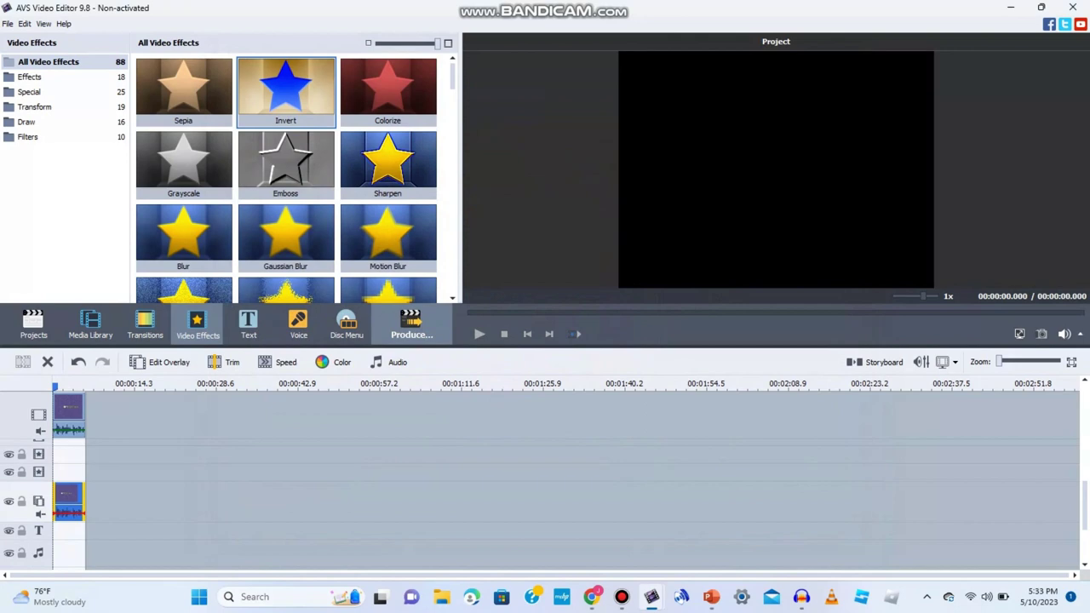
Produce the project as a movie named "better rotate with bump" and dismiss the completion notice
click(411, 323)
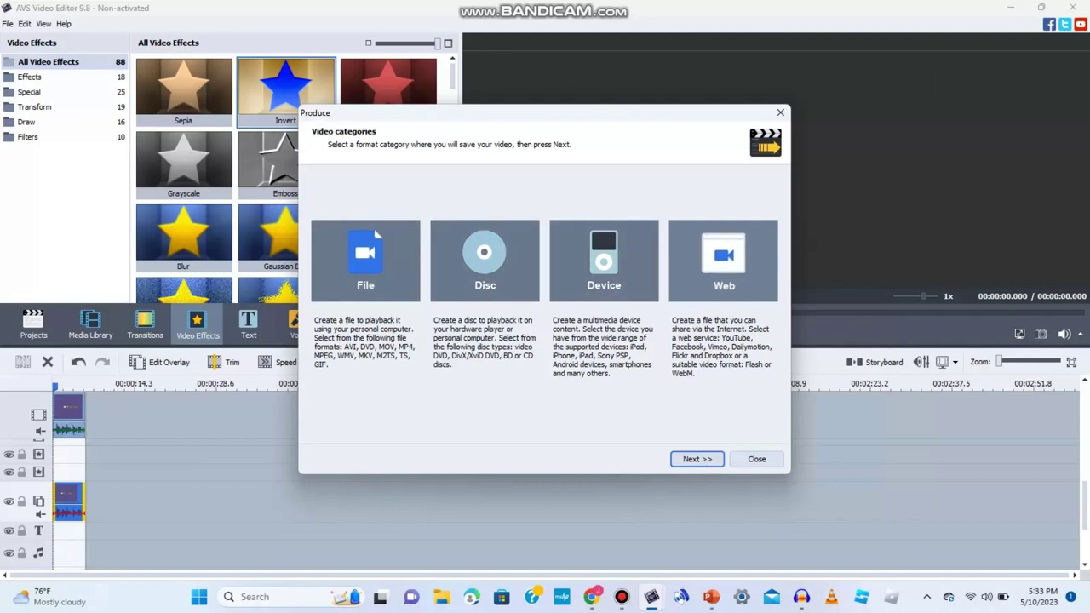
click(697, 459)
click(697, 459)
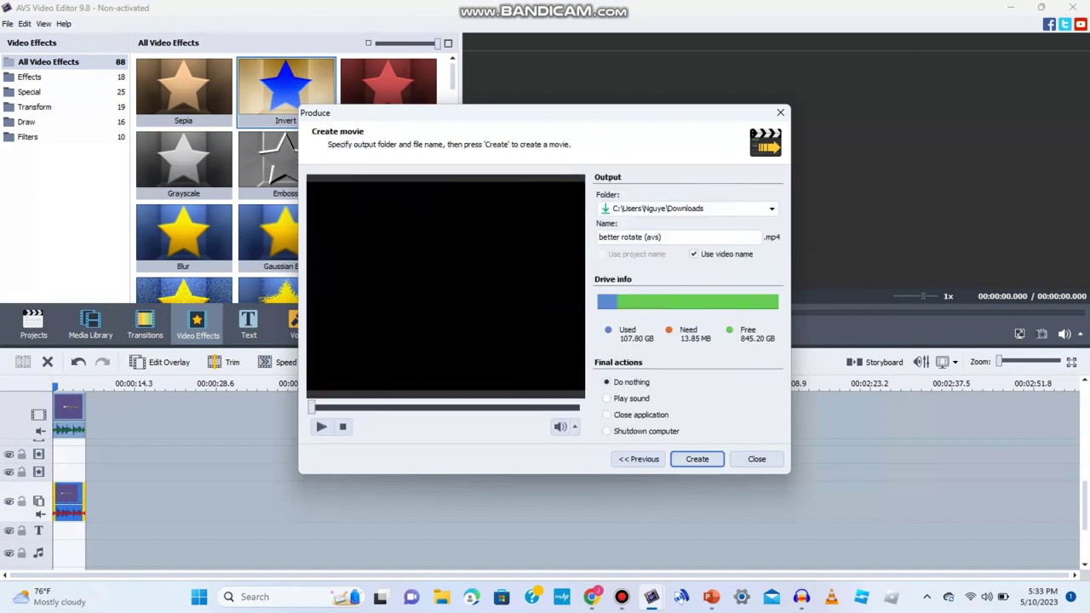
text(w)
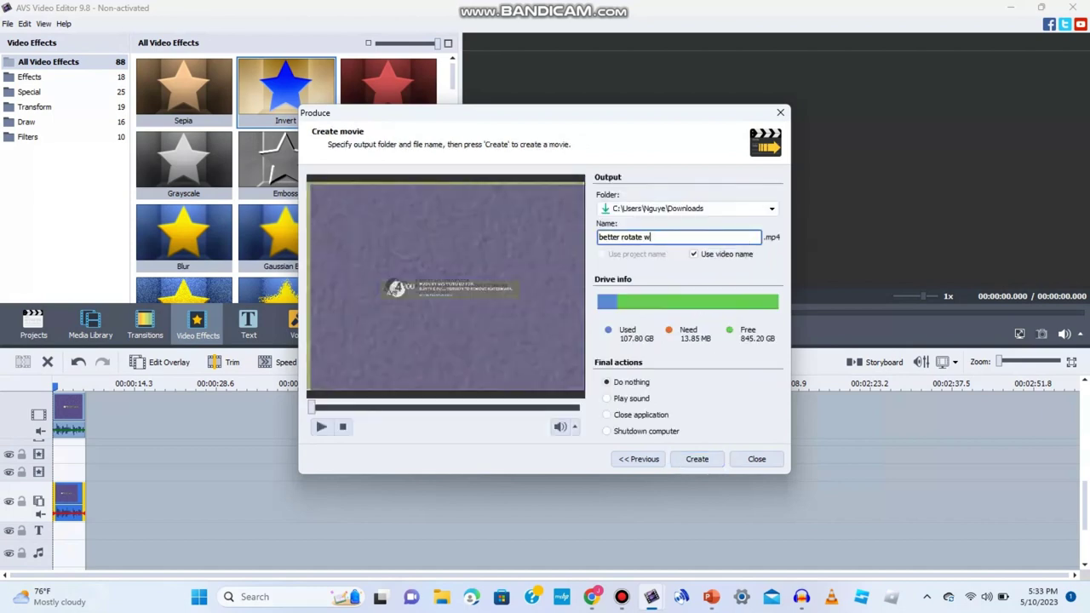
text(ith bump)
click(696, 459)
click(482, 364)
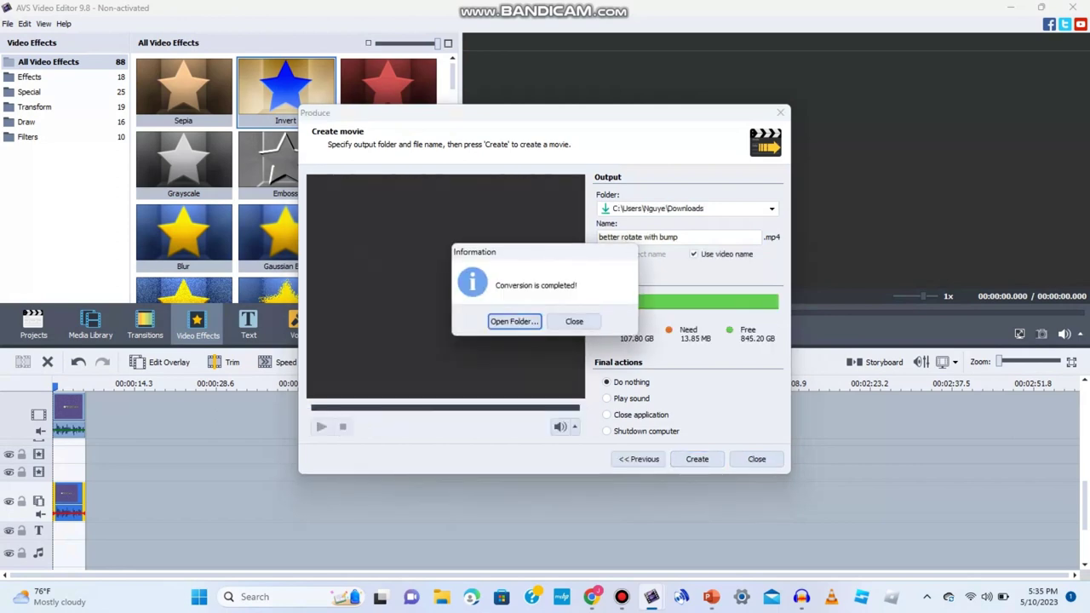
click(573, 321)
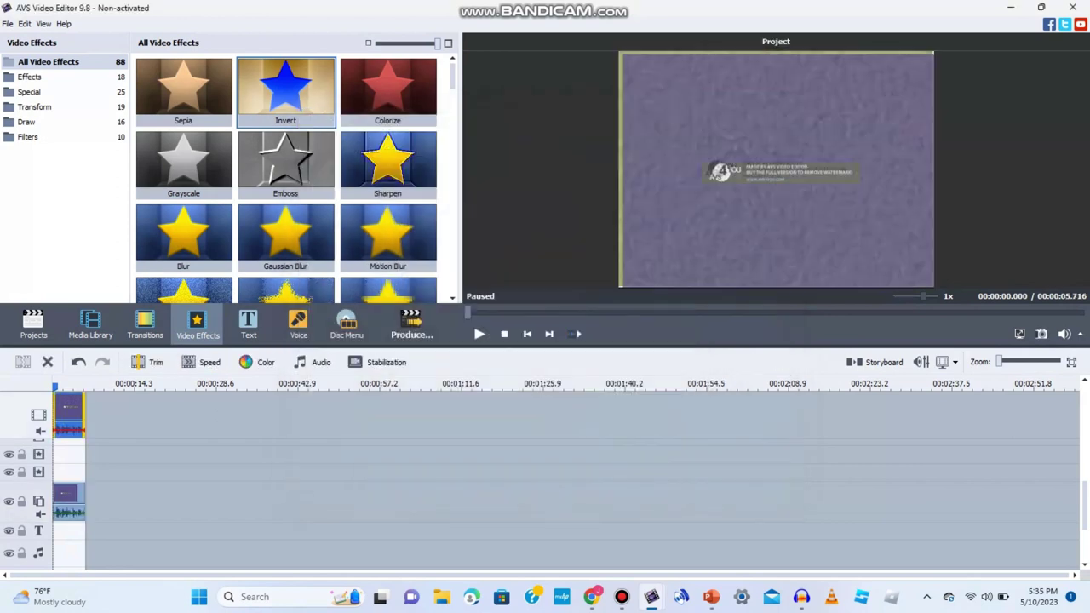
Clear the clips from the timeline, then import the "better rotate with bump" video and place it on the main video track
key(Delete)
click(90, 324)
click(65, 71)
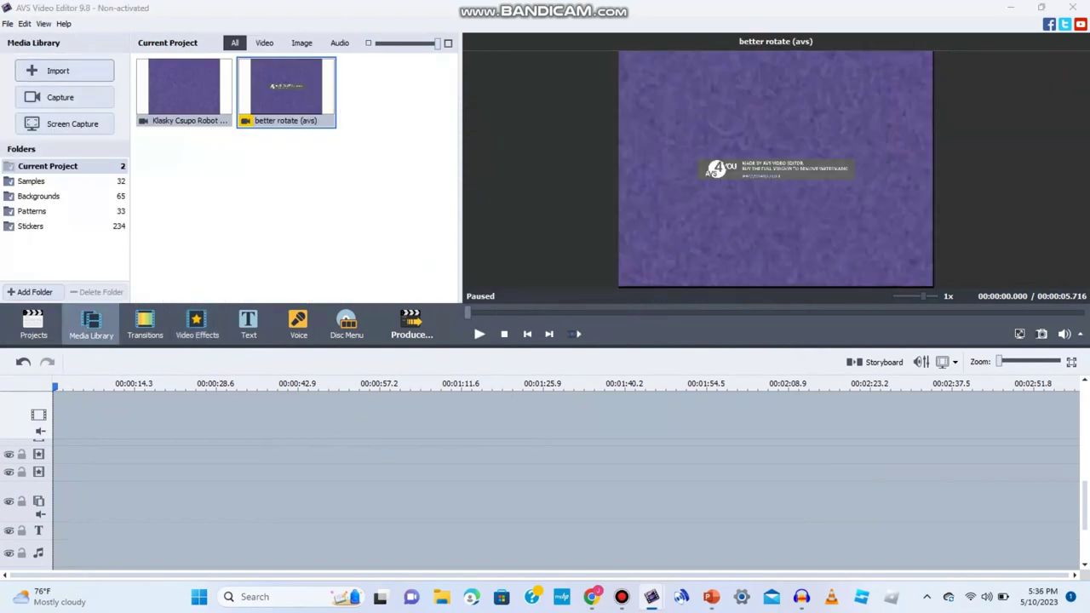
click(58, 71)
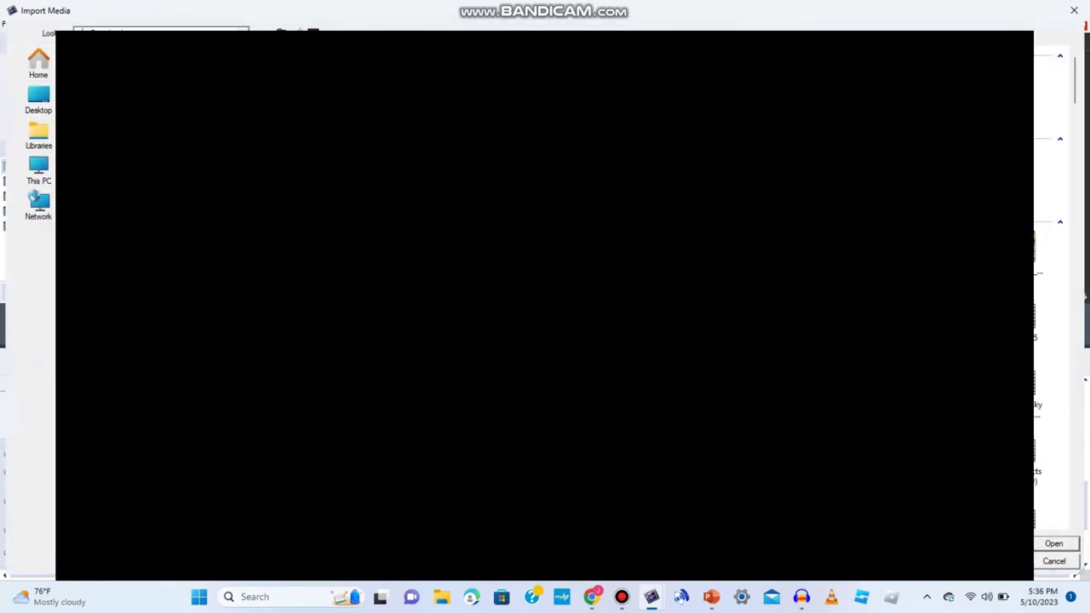
key(Return)
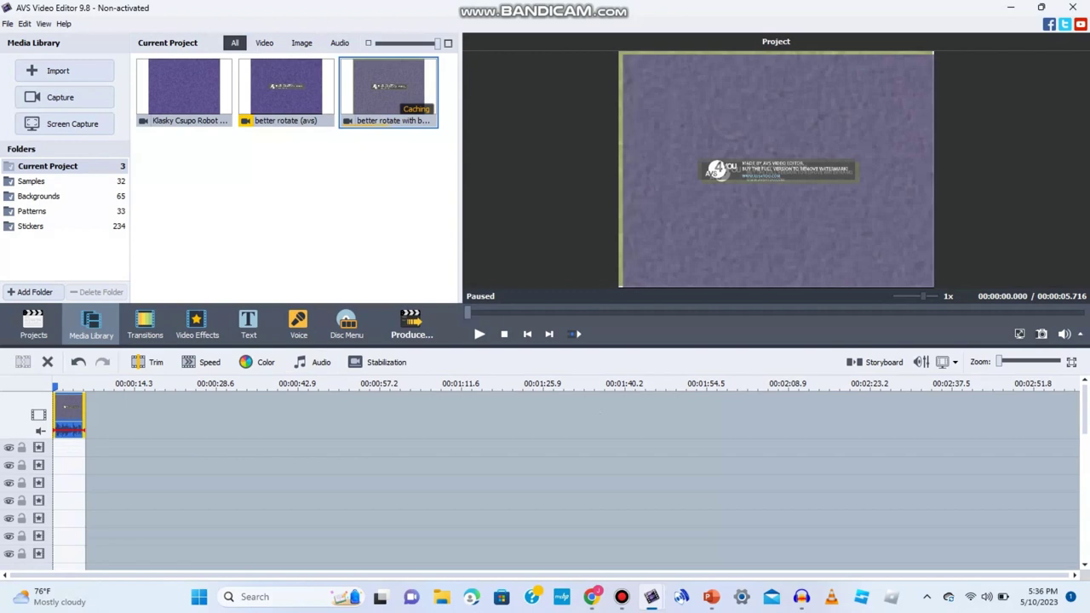
Set the main clip's color correction contrast to 25 and accept it
click(258, 363)
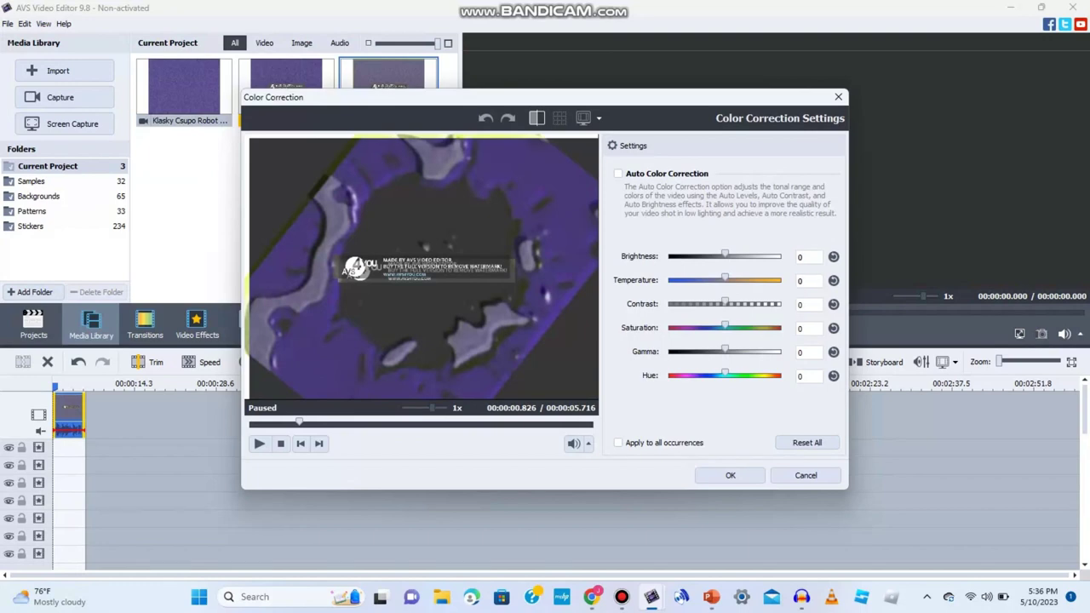
double_click(801, 305)
text(25)
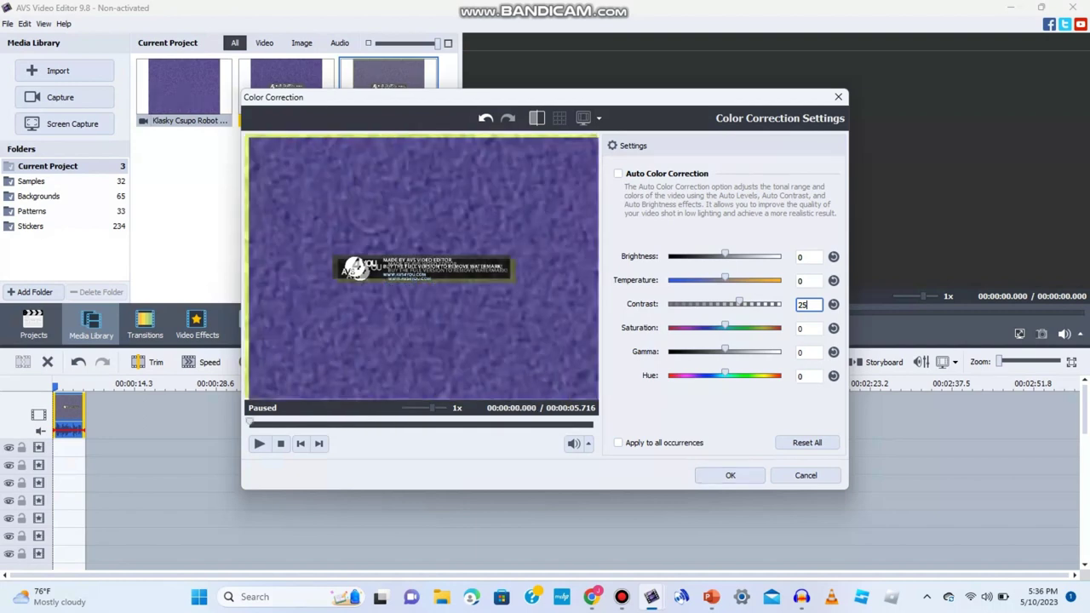
click(729, 475)
Add the Sharpen effect to the first video effects track and shorten it to the clip's length
click(197, 325)
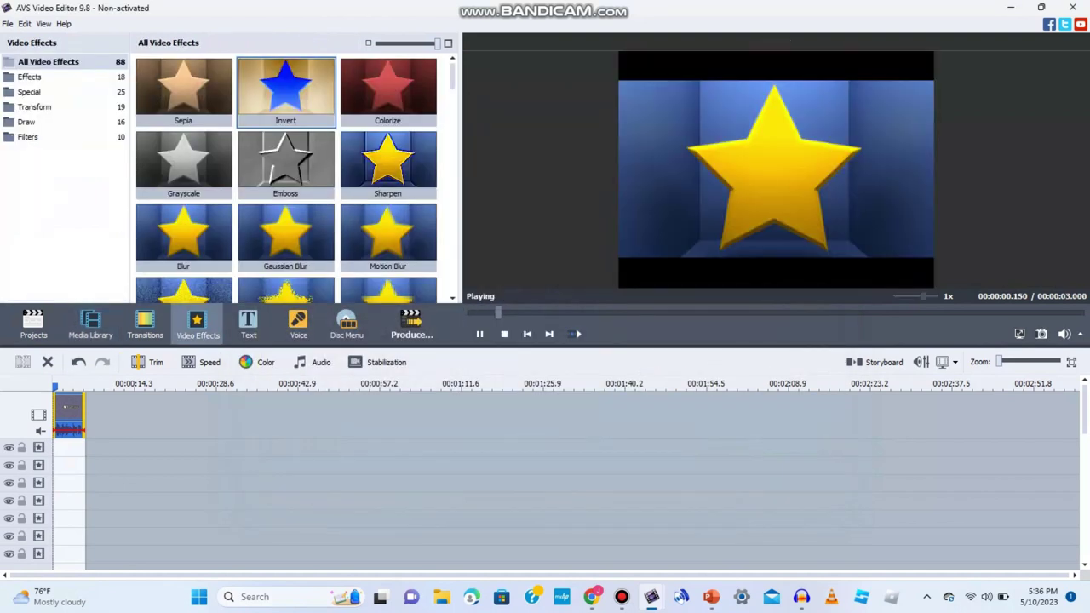
click(388, 165)
drag(387, 161, 114, 489)
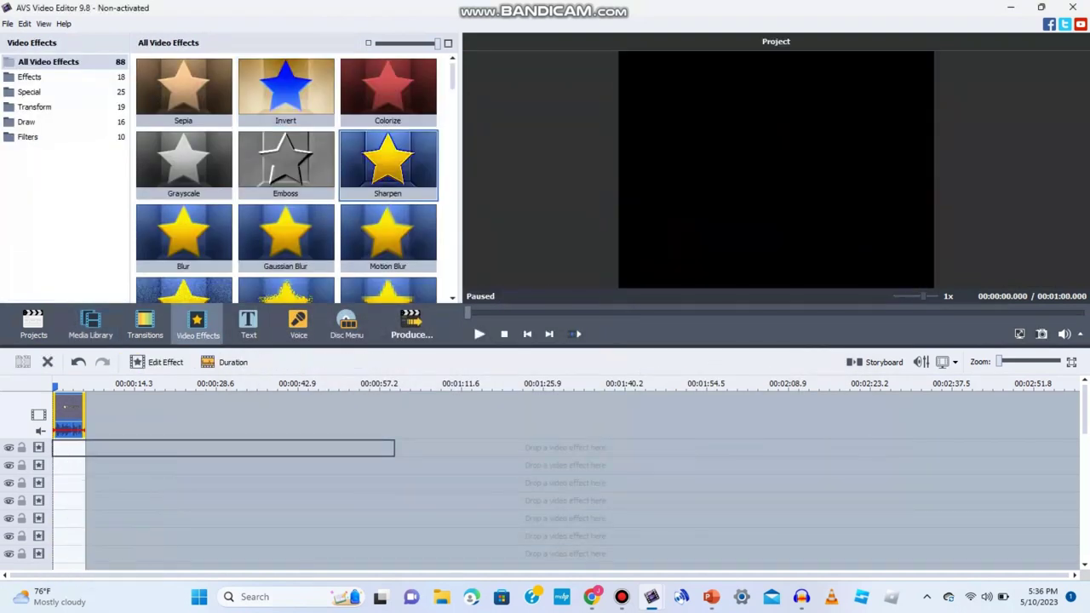
mouse_move(55, 386)
mouse_down()
mouse_move(74, 386)
mouse_move(62, 387)
mouse_up()
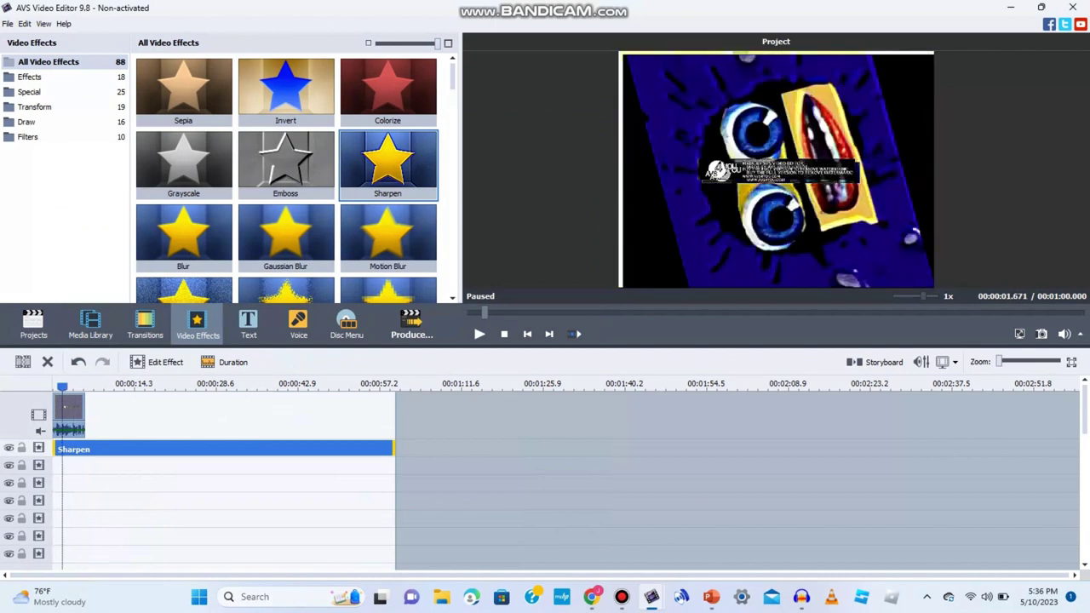
drag(393, 448, 85, 449)
Add the Shift effect to the second video effects track and shorten it to the clip's length
scroll(287, 179, down, 3)
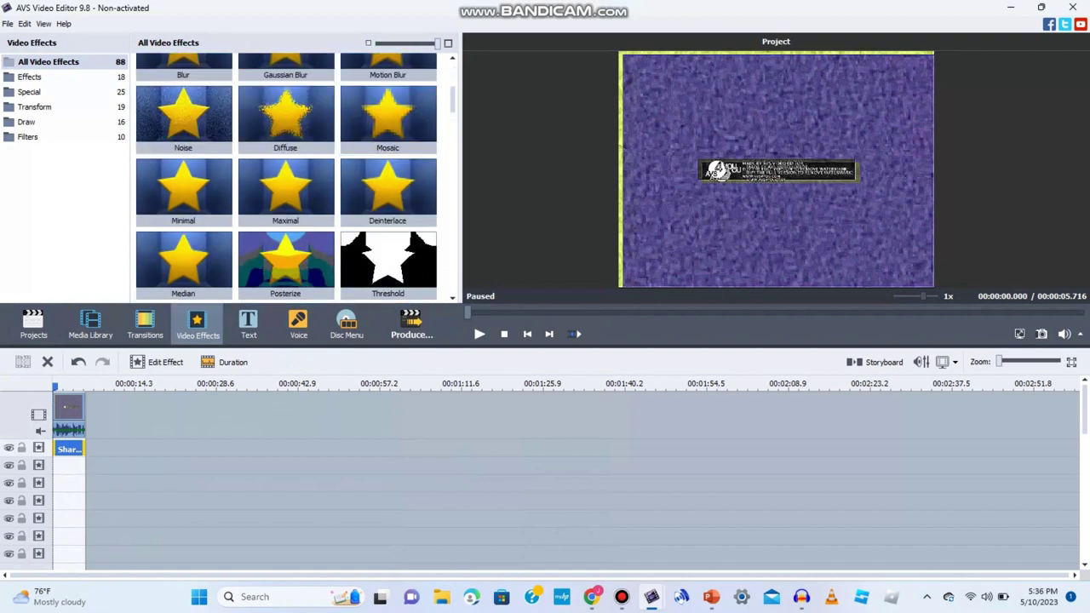
scroll(294, 178, down, 8)
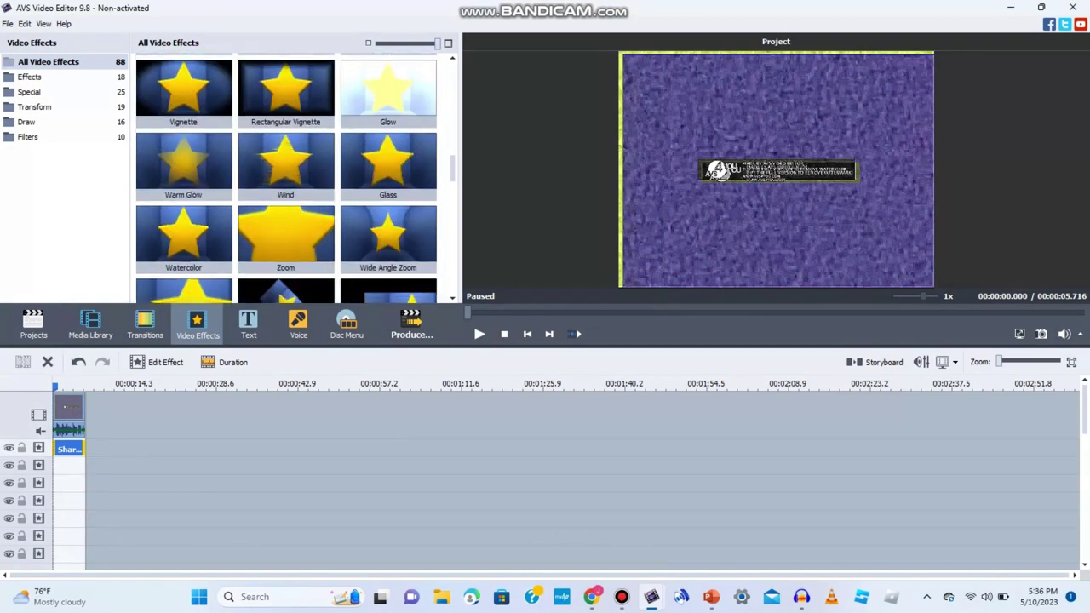
scroll(341, 177, down, 4)
drag(389, 89, 119, 505)
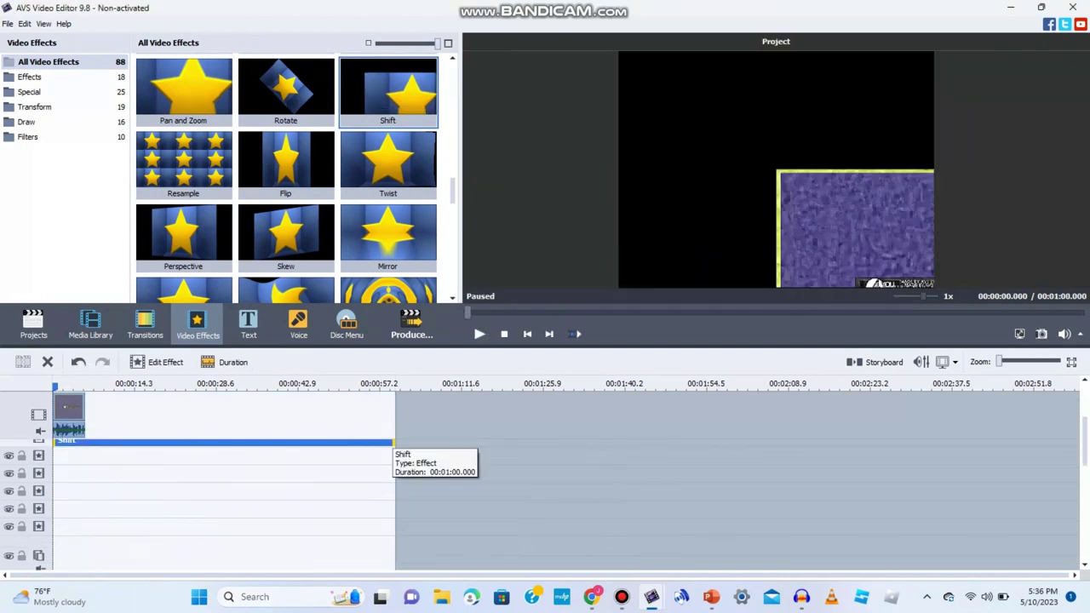
drag(393, 443, 84, 430)
Set the Shift effect's offsets to X -4 and Y -3, preview the result, and accept the settings
click(156, 361)
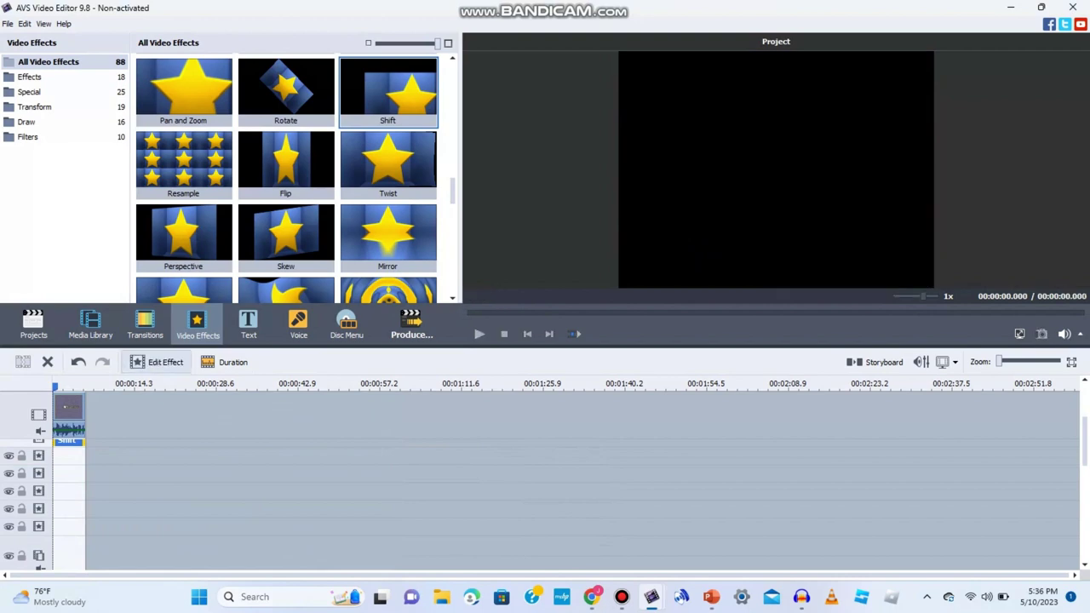
click(156, 362)
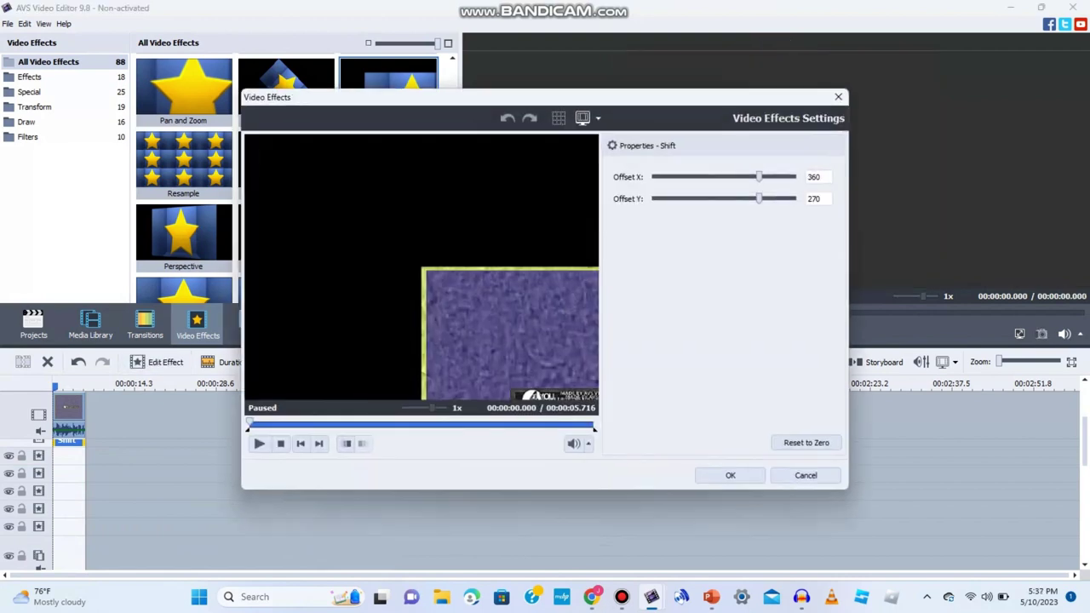
drag(760, 177, 724, 199)
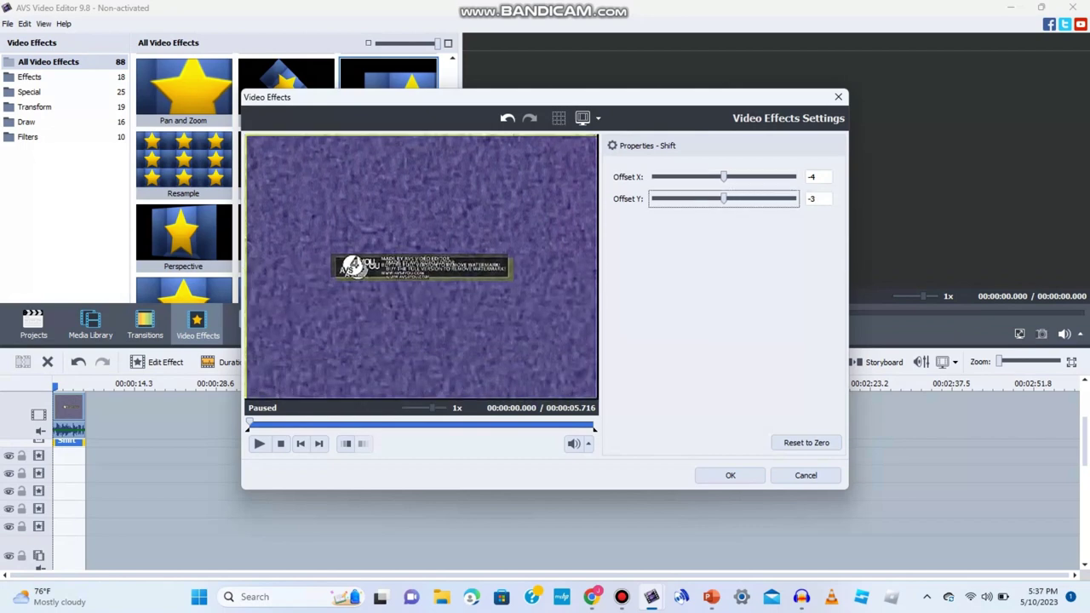
click(259, 444)
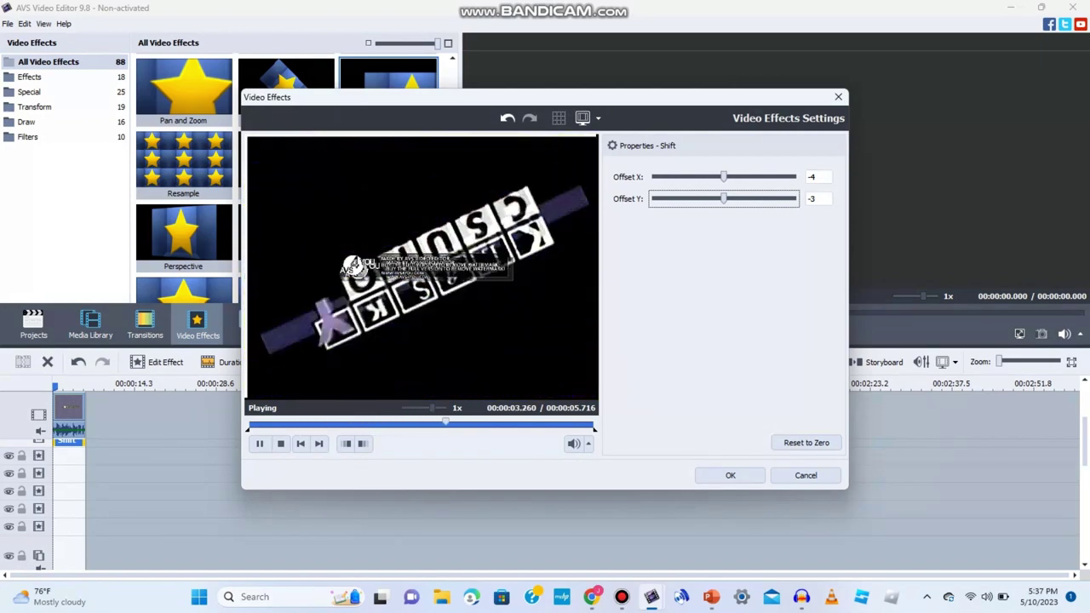
click(729, 475)
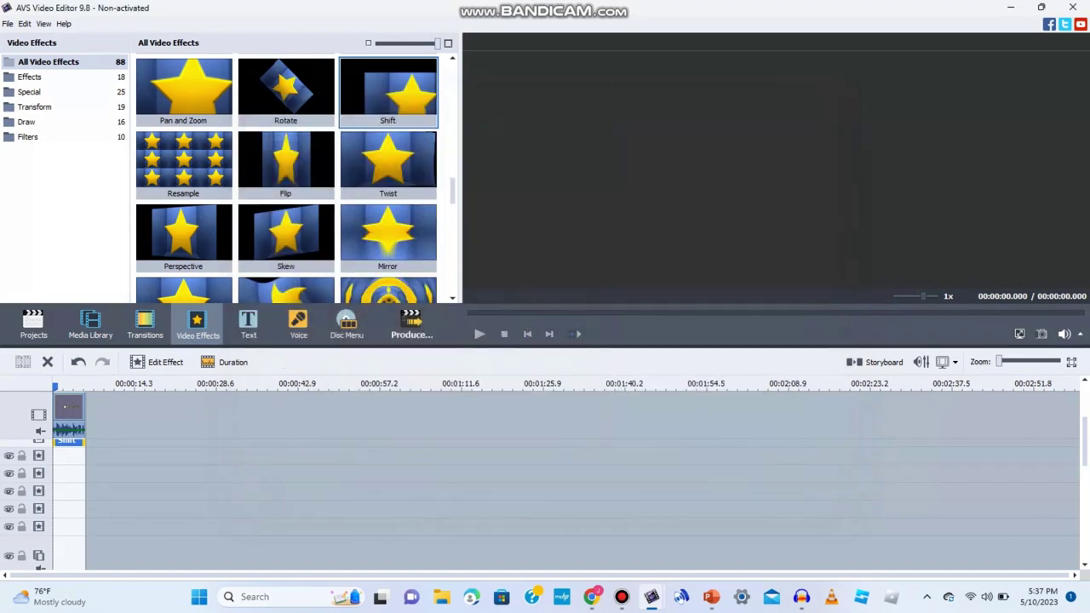
Add the Zoom effect at the start of the third video effects track
scroll(286, 179, down, 3)
scroll(204, 477, up, 3)
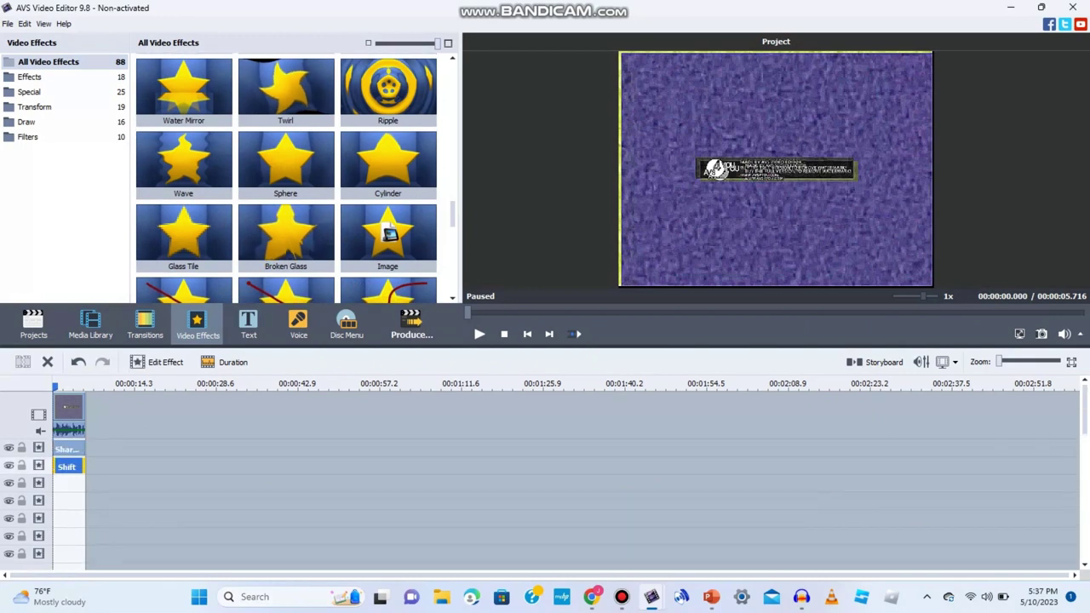
scroll(286, 85, up, 2)
scroll(286, 179, up, 2)
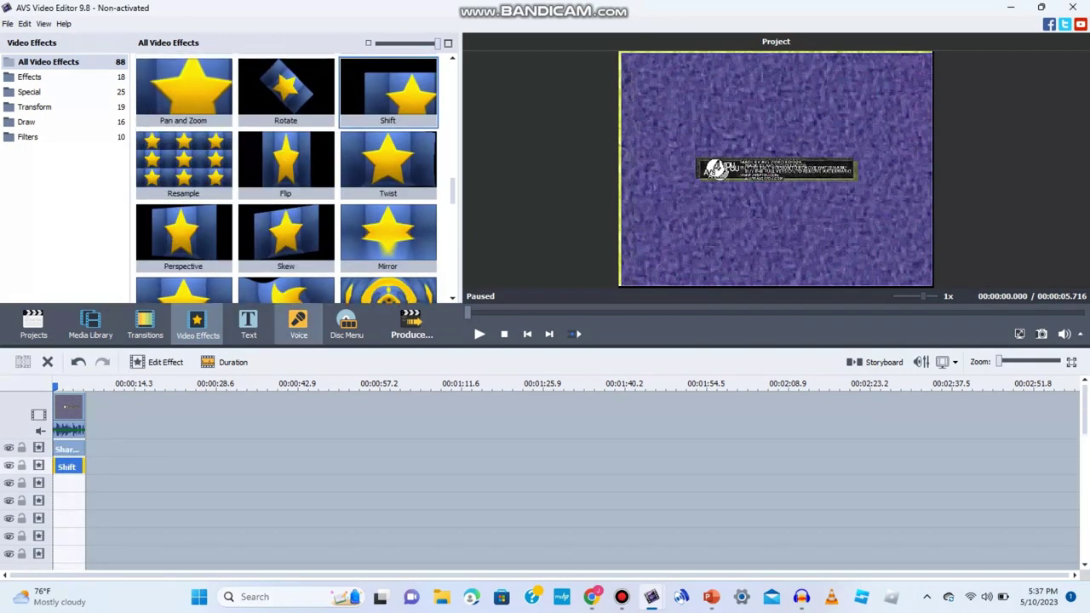
scroll(286, 179, down, 3)
drag(285, 238, 119, 528)
Add several extra video effects lines below the Zoom effect's track in the timeline
right_click(48, 509)
click(76, 486)
right_click(49, 507)
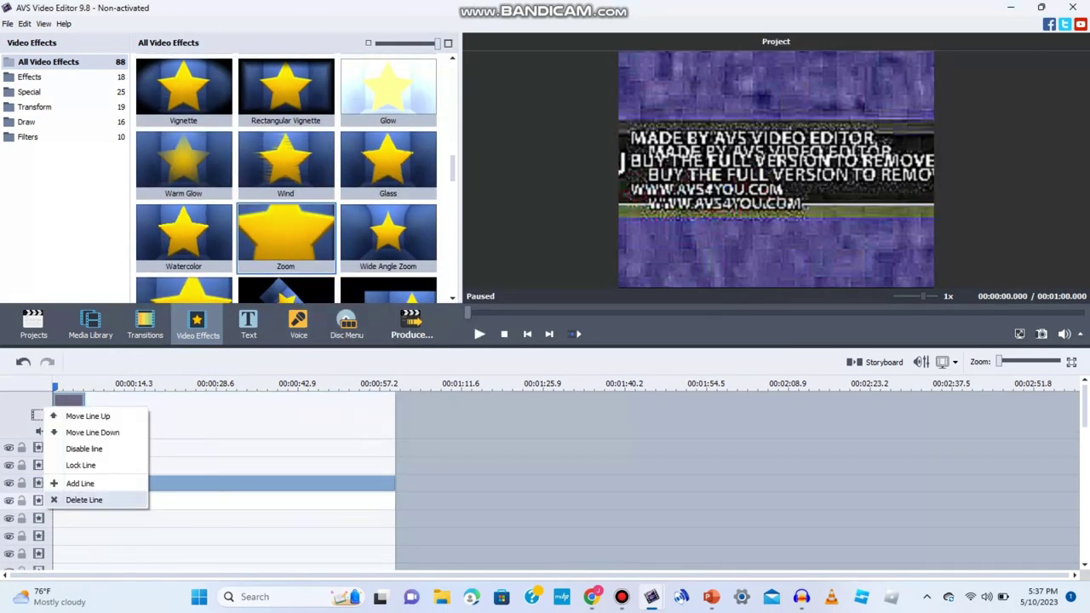
click(77, 483)
right_click(47, 503)
click(81, 478)
right_click(50, 504)
click(81, 479)
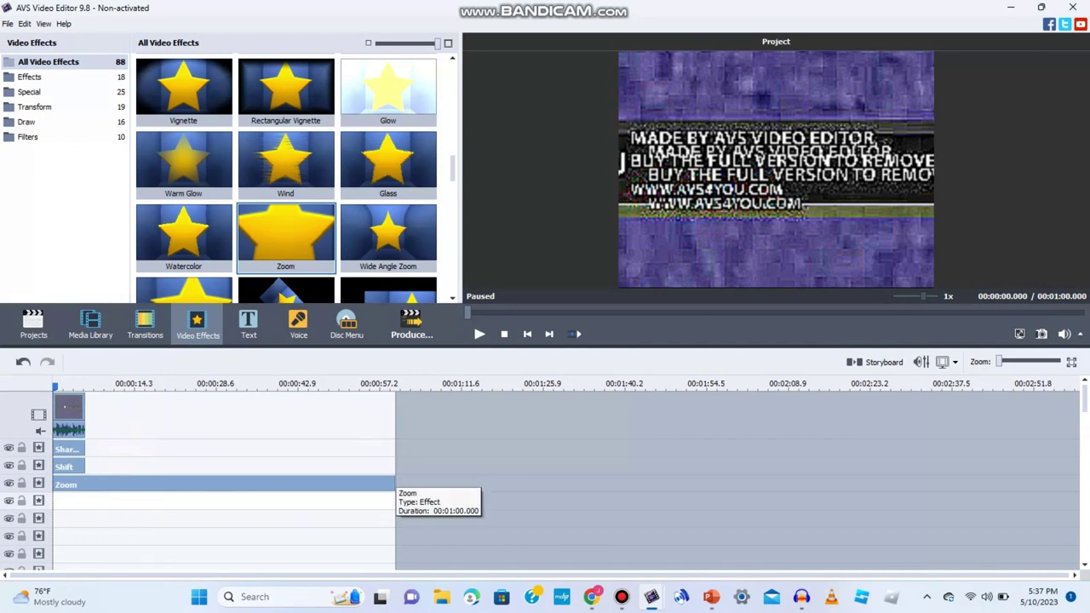
Shorten the Zoom effect to the clip's length, set its Zoom value to -50, and accept the settings
drag(394, 484, 85, 484)
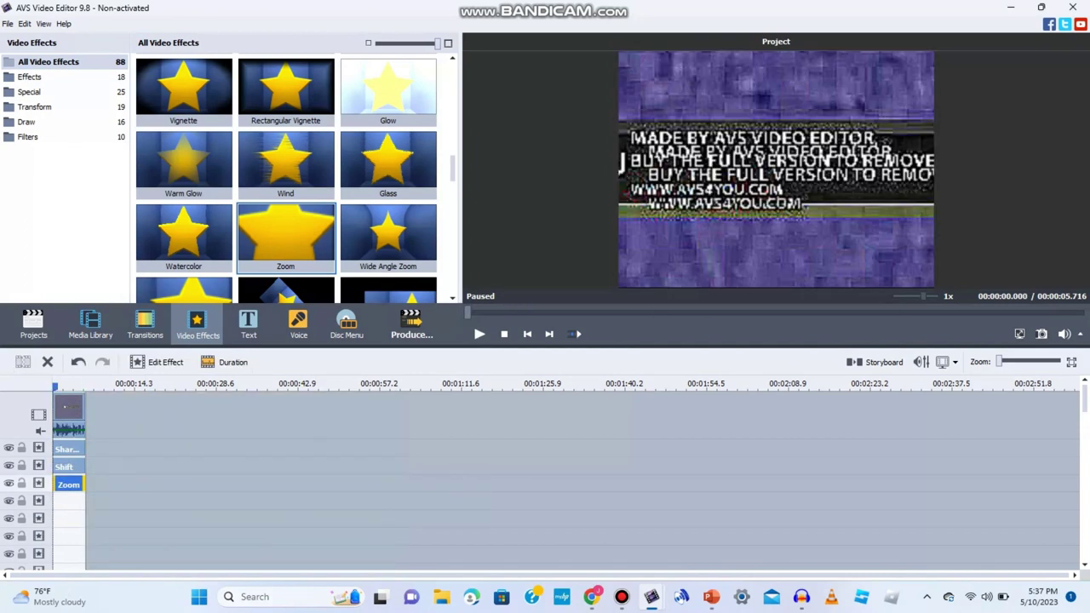
click(156, 363)
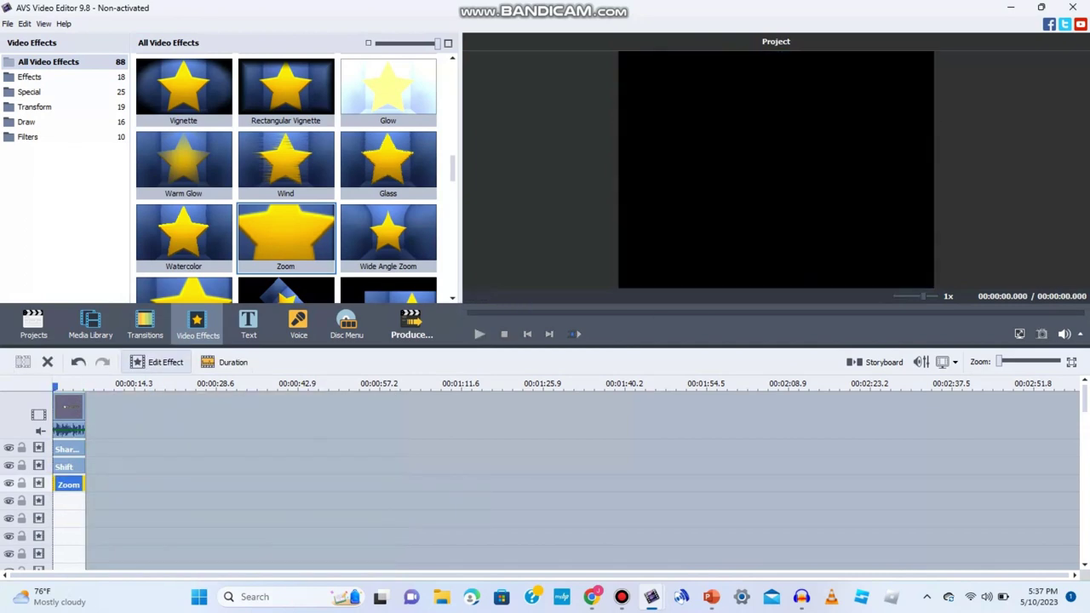
text(-50)
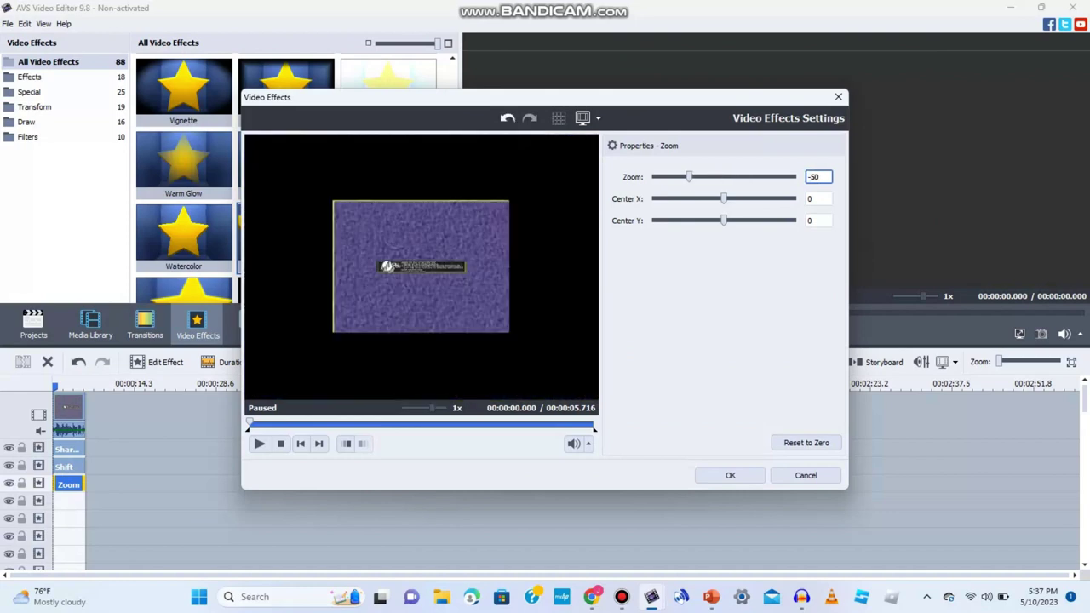
click(730, 475)
Place a copy of the Zoom effect at the start of the fourth video effects track and set its Zoom value to -75
key(ctrl+v)
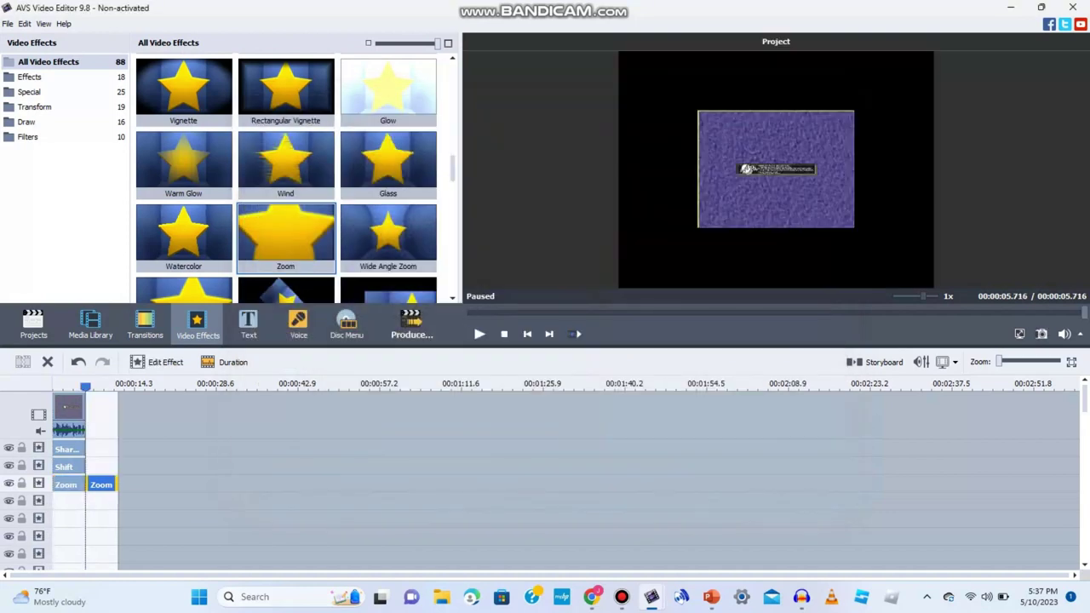
drag(101, 485, 68, 502)
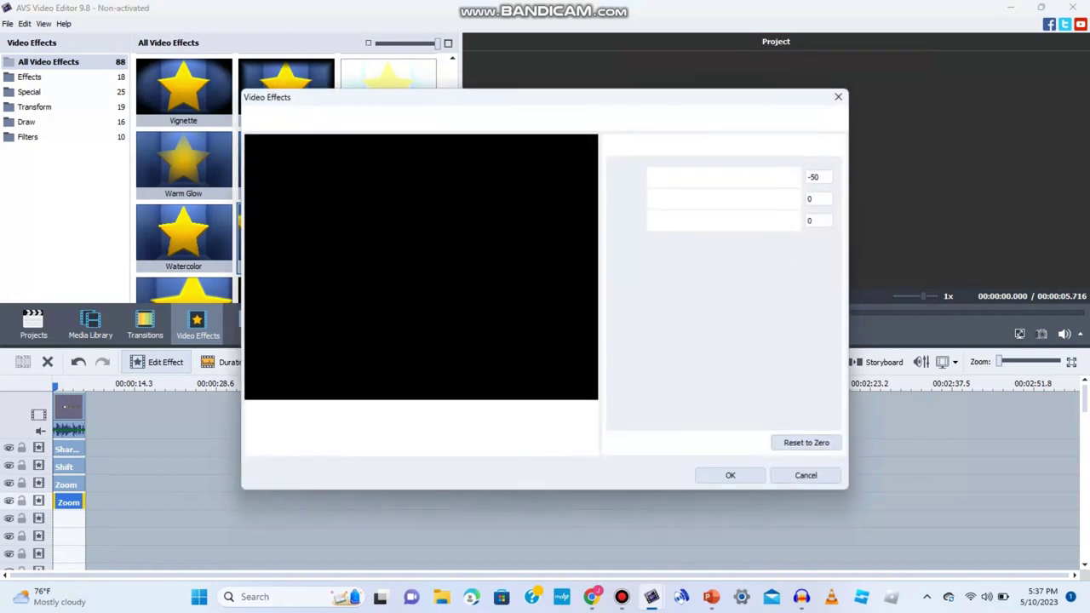
drag(822, 177, 811, 177)
text(-75)
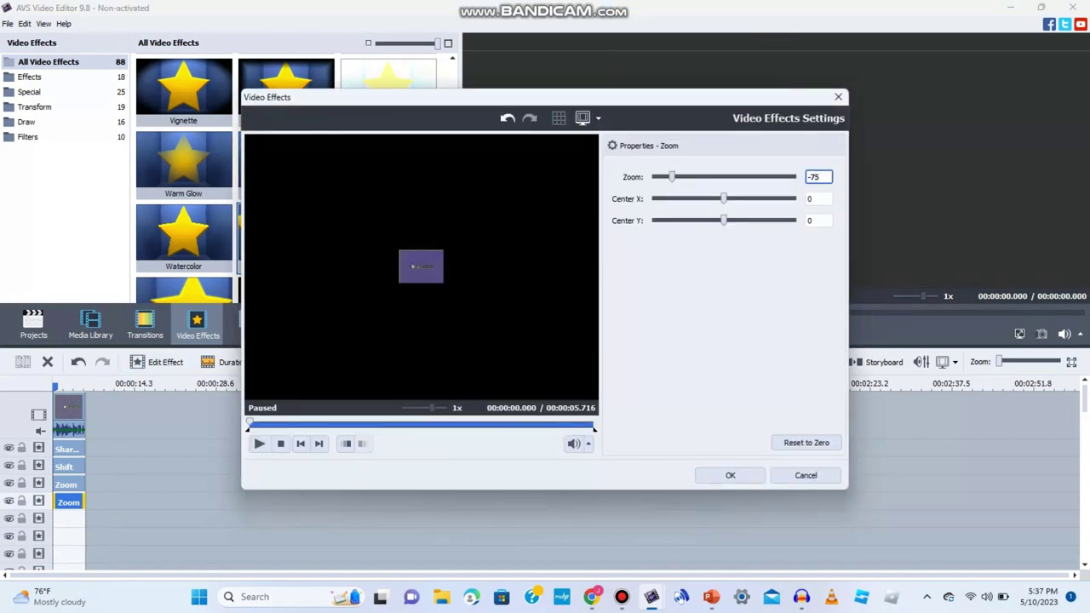
click(729, 475)
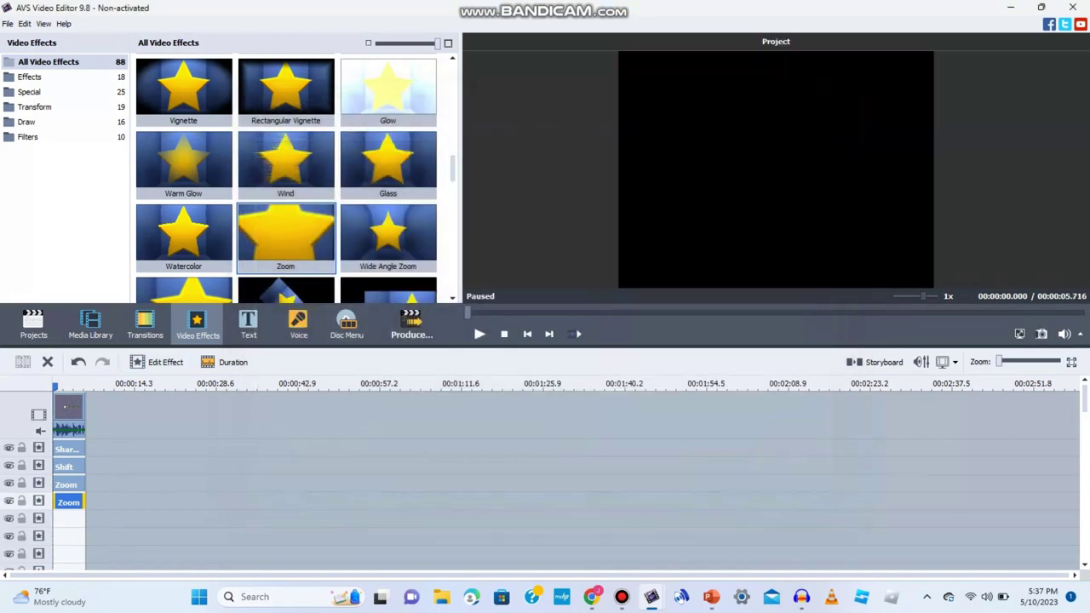
Add the Twirl effect to the fifth video effects track and shorten it to the clip's length
scroll(286, 181, down, 3)
drag(286, 290, 120, 562)
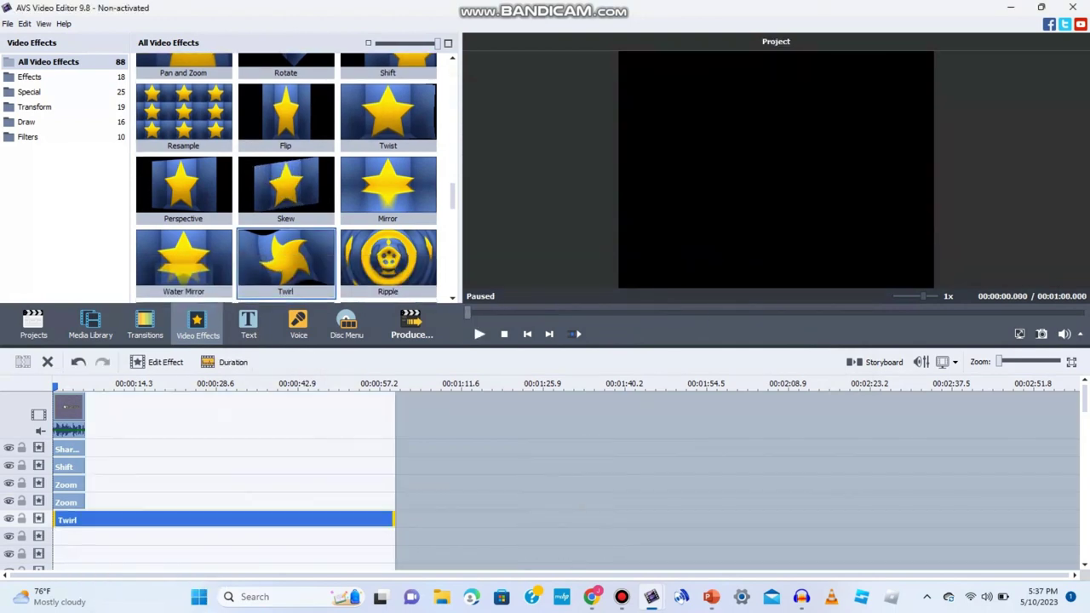
drag(117, 519, 85, 520)
Set the Twirl effect to Degree 1 and Angle -360, extend its fade-in over the full duration, and accept
click(158, 362)
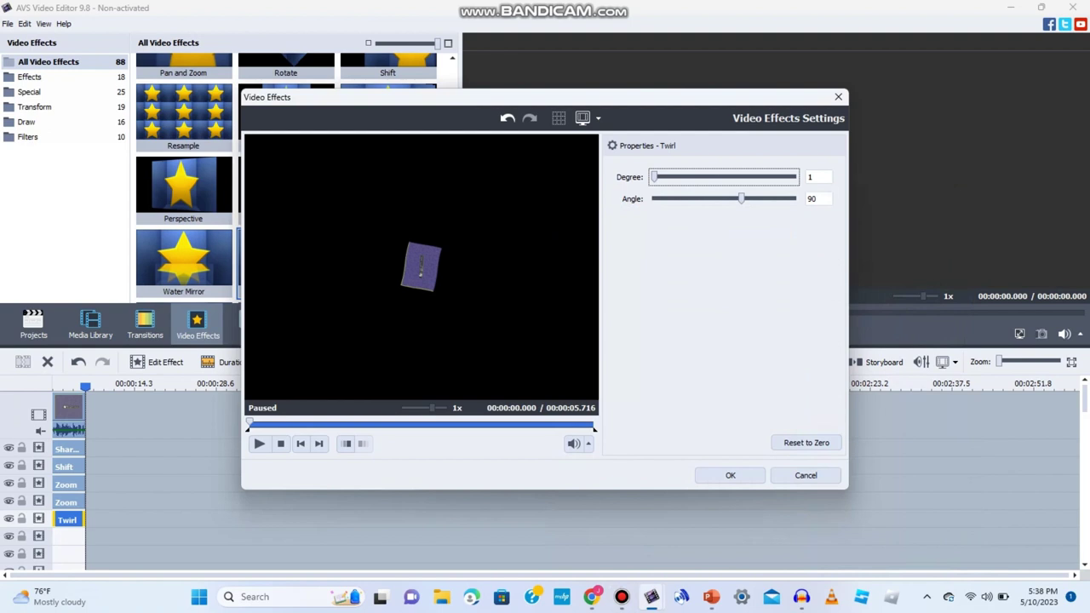
drag(741, 199, 653, 198)
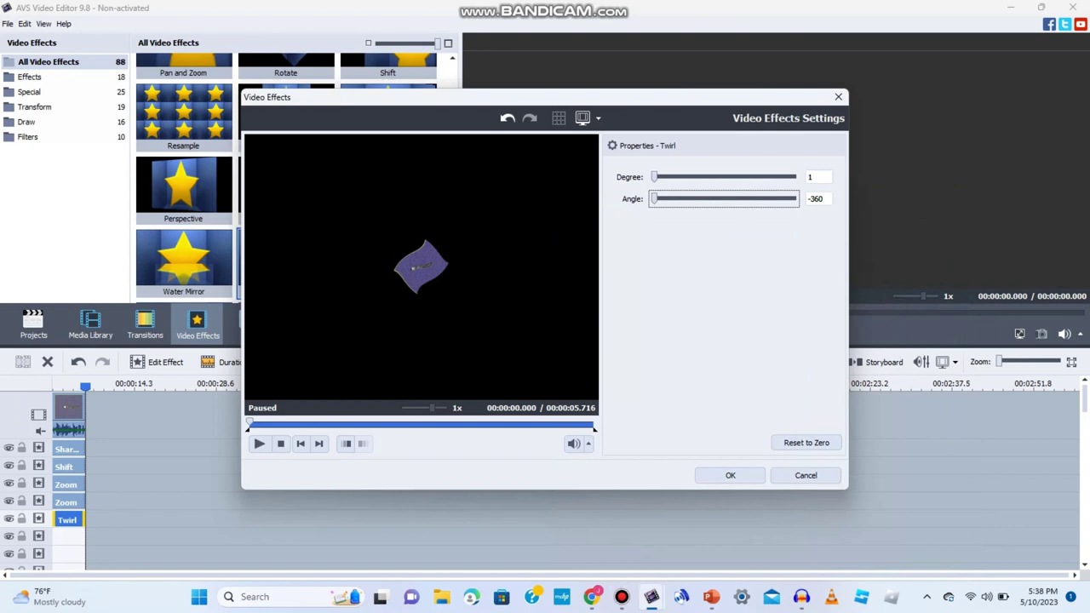
drag(248, 429, 593, 429)
key(Return)
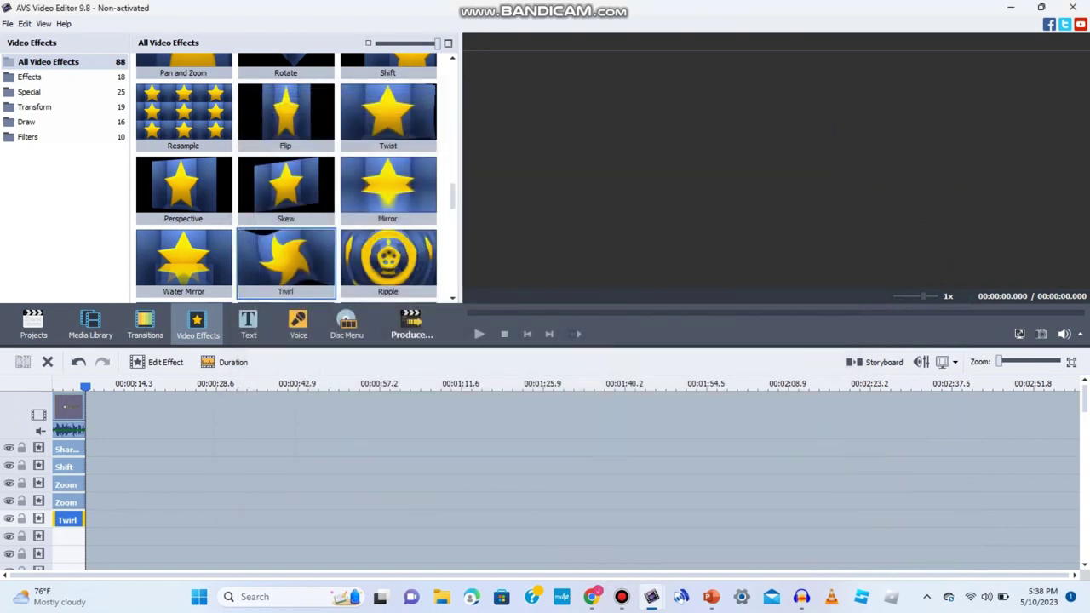
Place copies of the Twirl effect under the clip on the sixth and eighth video effects tracks
key(ctrl+v)
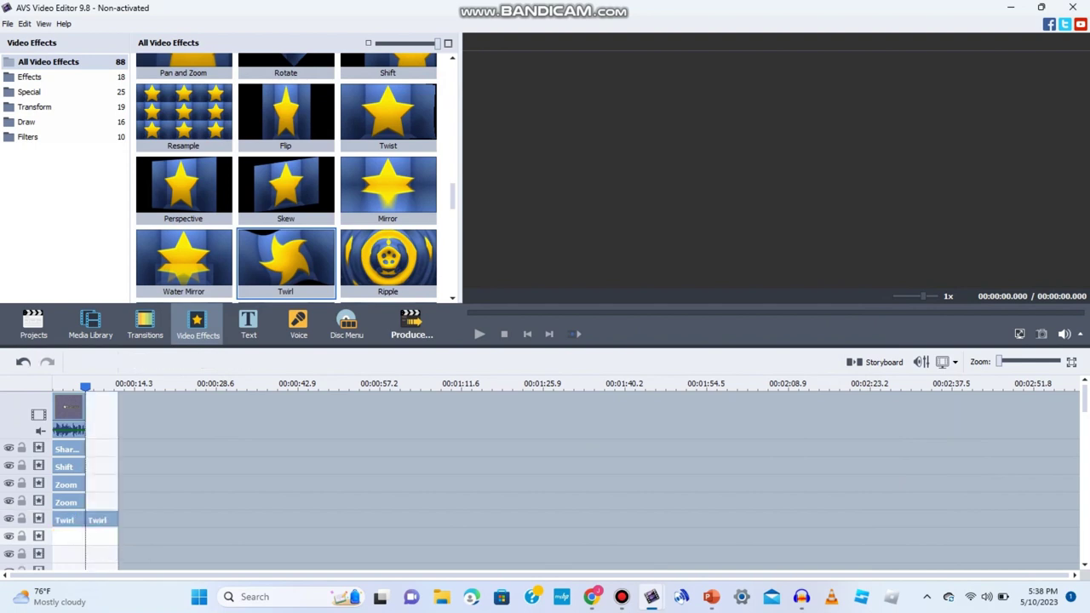
drag(101, 520, 68, 564)
key(ctrl+v)
scroll(68, 528, down, 2)
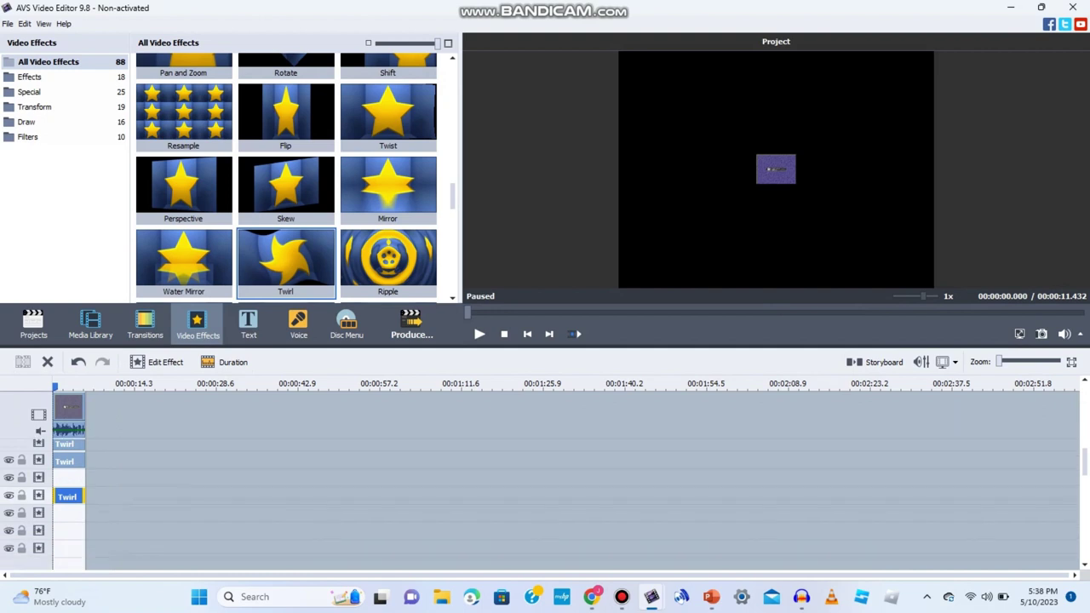
Copy the fourth track's Zoom effect to the empty track between the two lowest Twirls and set its Zoom value to 10
scroll(69, 528, up, 1)
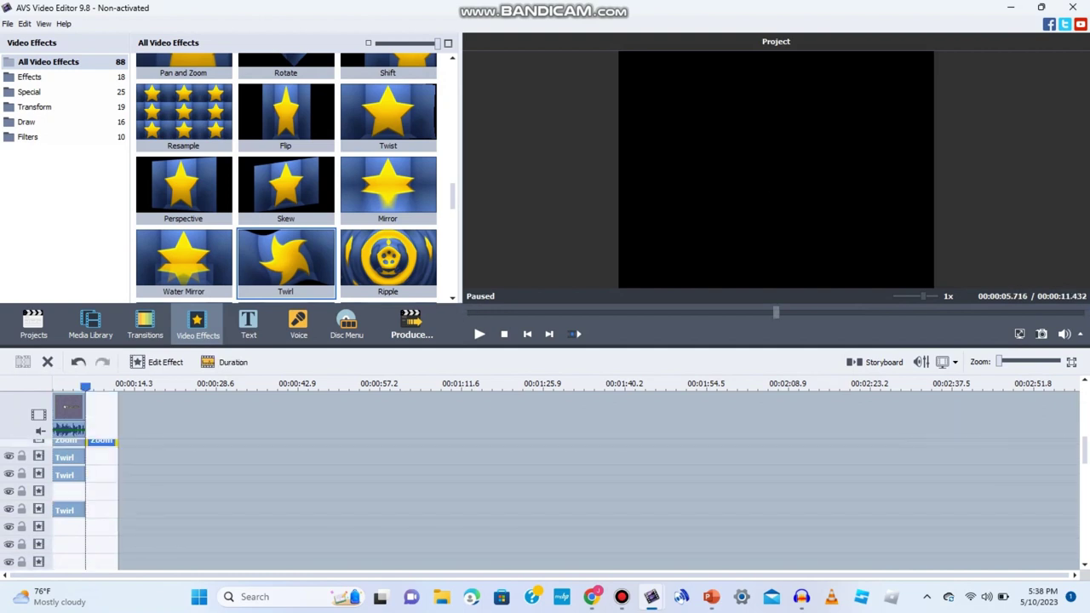
drag(101, 442, 69, 492)
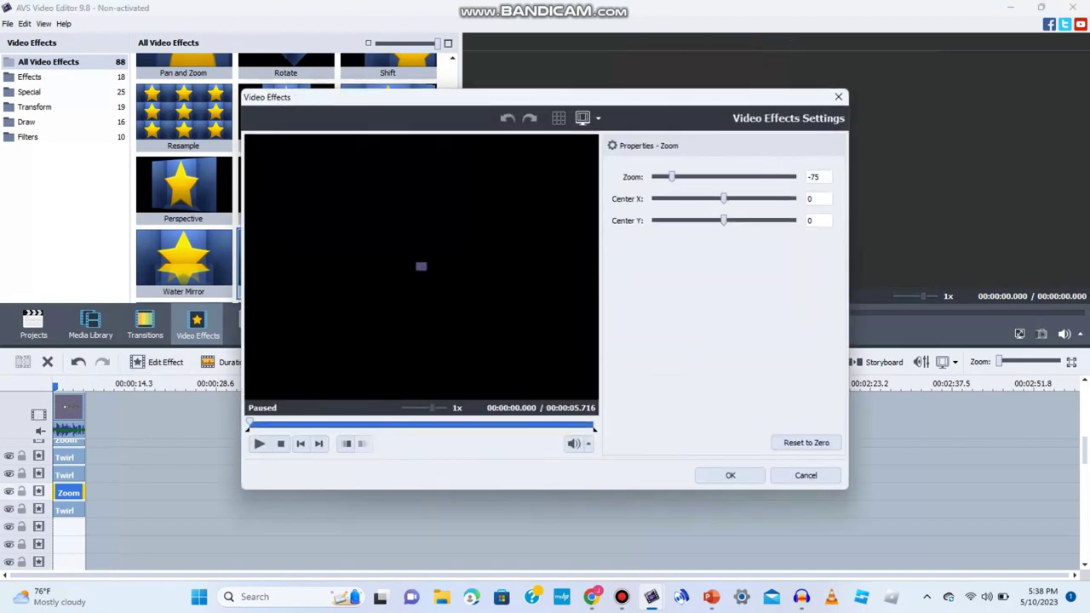
drag(670, 176, 733, 176)
key(Left)
key(Left)
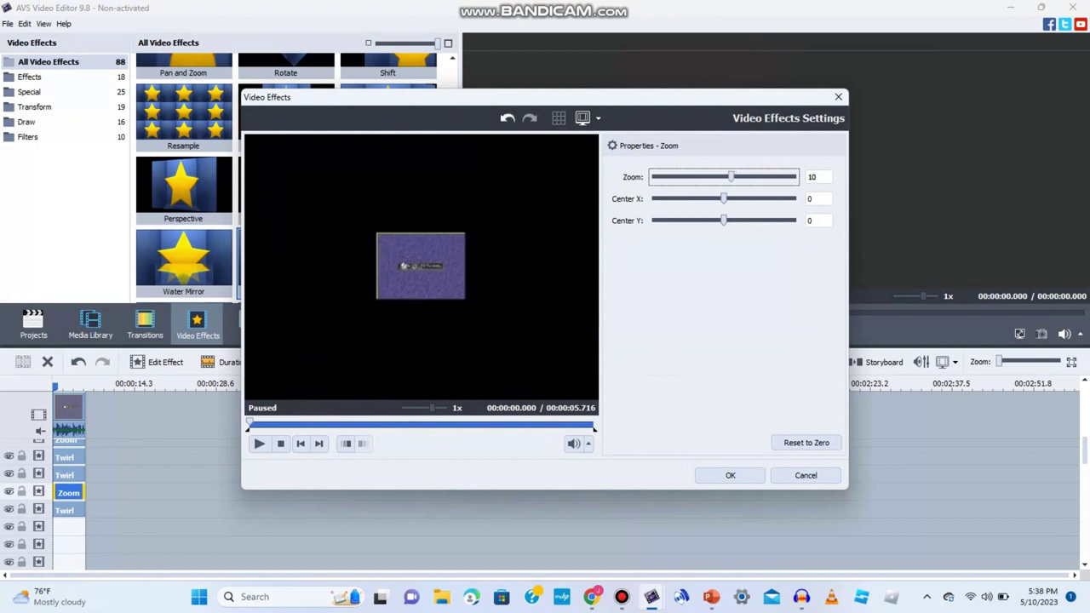
click(730, 475)
Set the lowest Twirl effect's Angle to 360, preview the result, and accept the settings
click(68, 510)
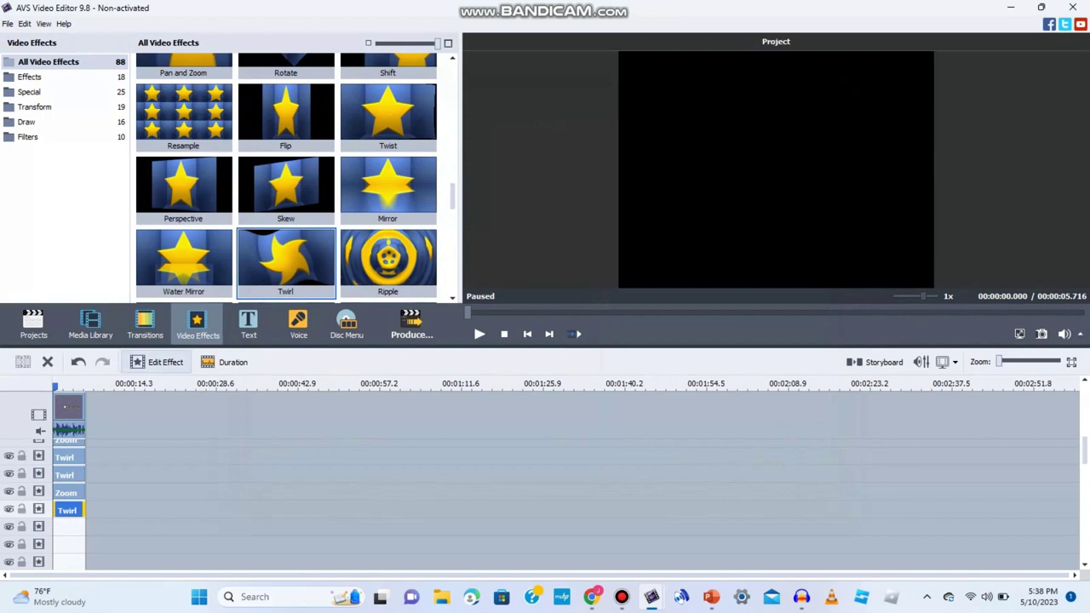
click(156, 362)
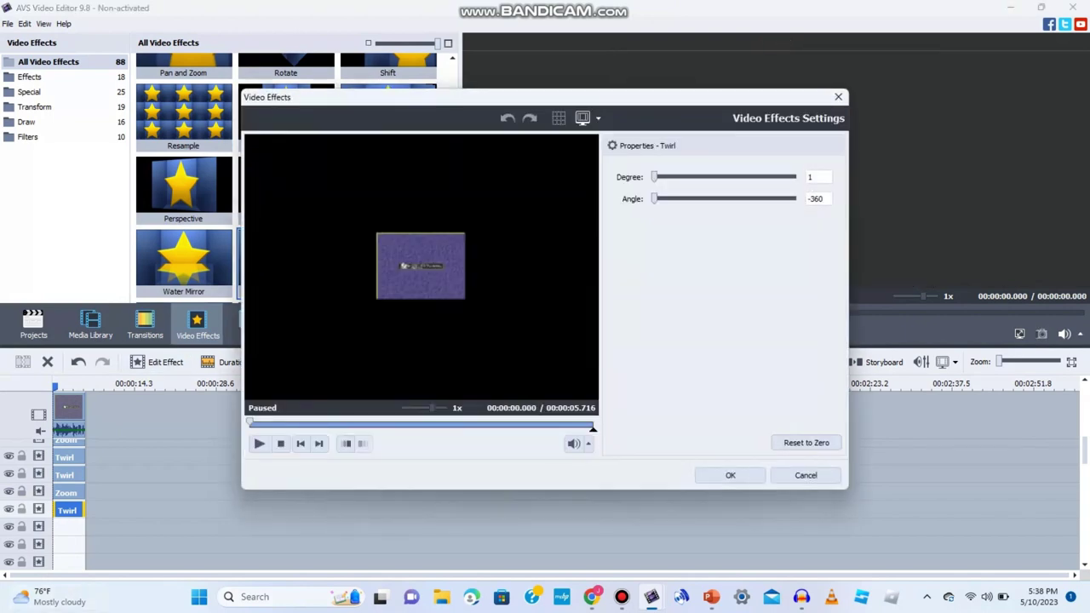
click(260, 444)
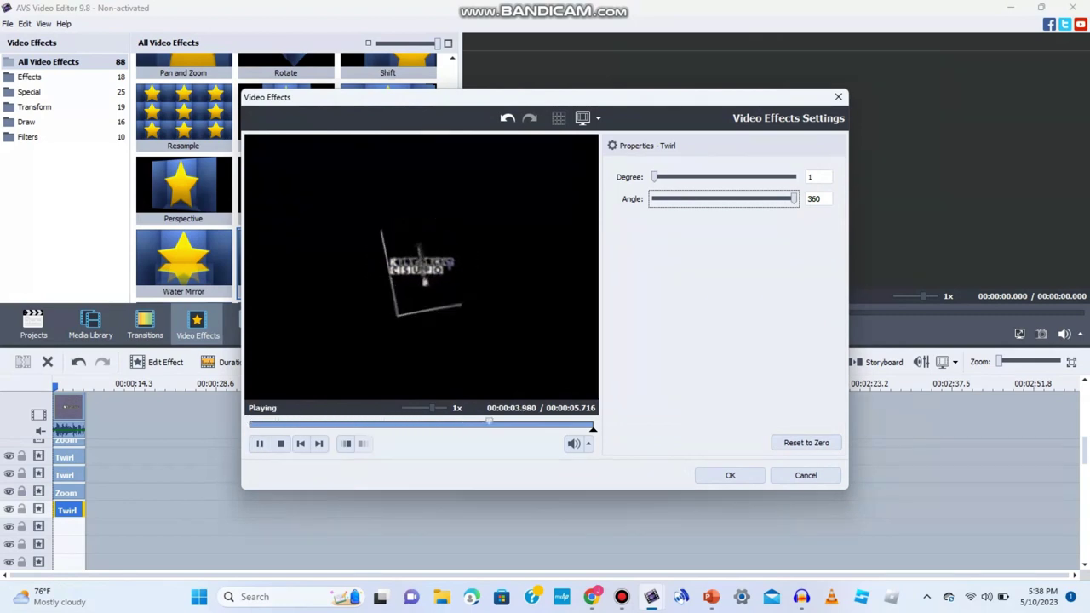
click(729, 476)
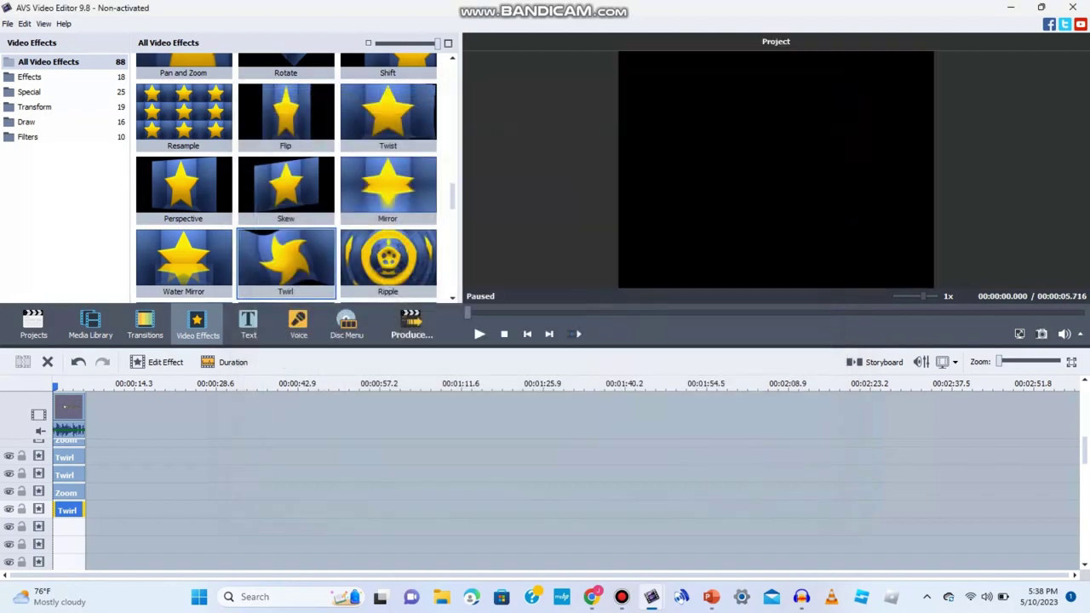
Place a copy of the lowest Zoom effect under the clip on the track below the last Twirl
click(68, 493)
key(ctrl+s)
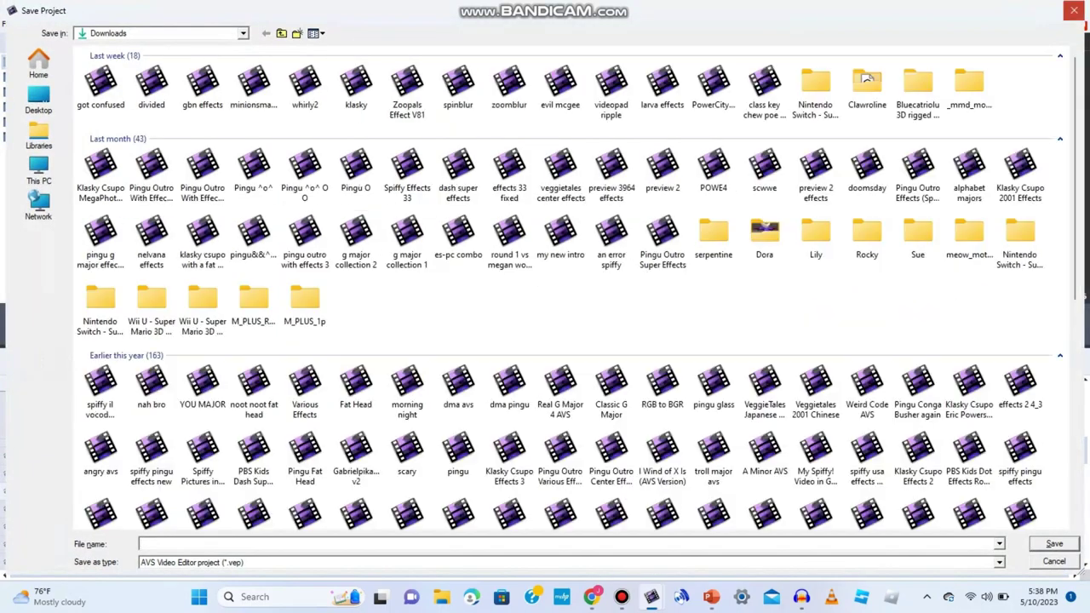
key(Escape)
key(ctrl+v)
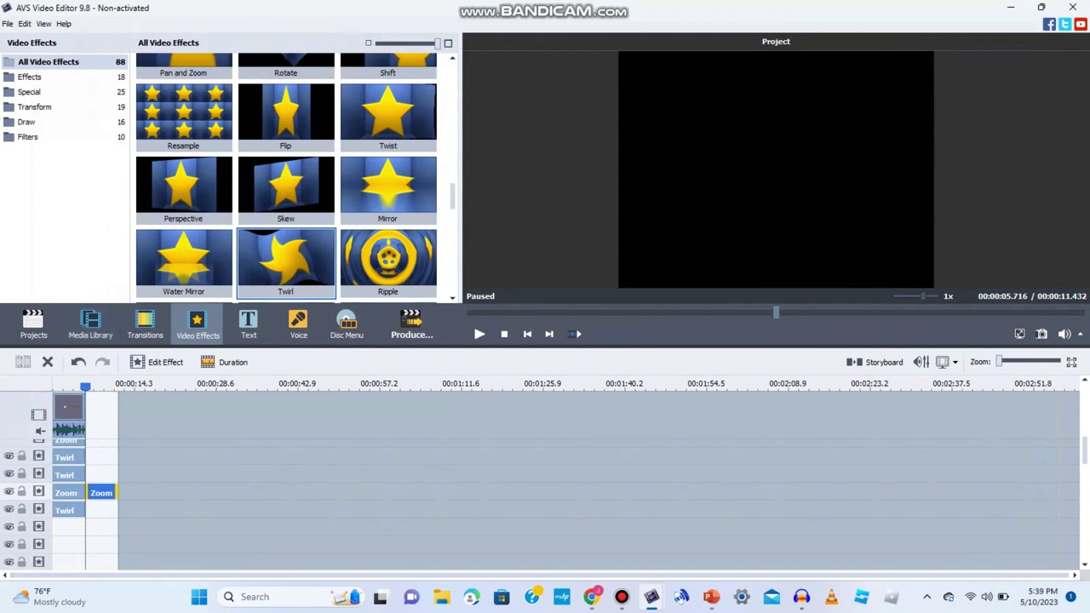
drag(102, 493, 69, 528)
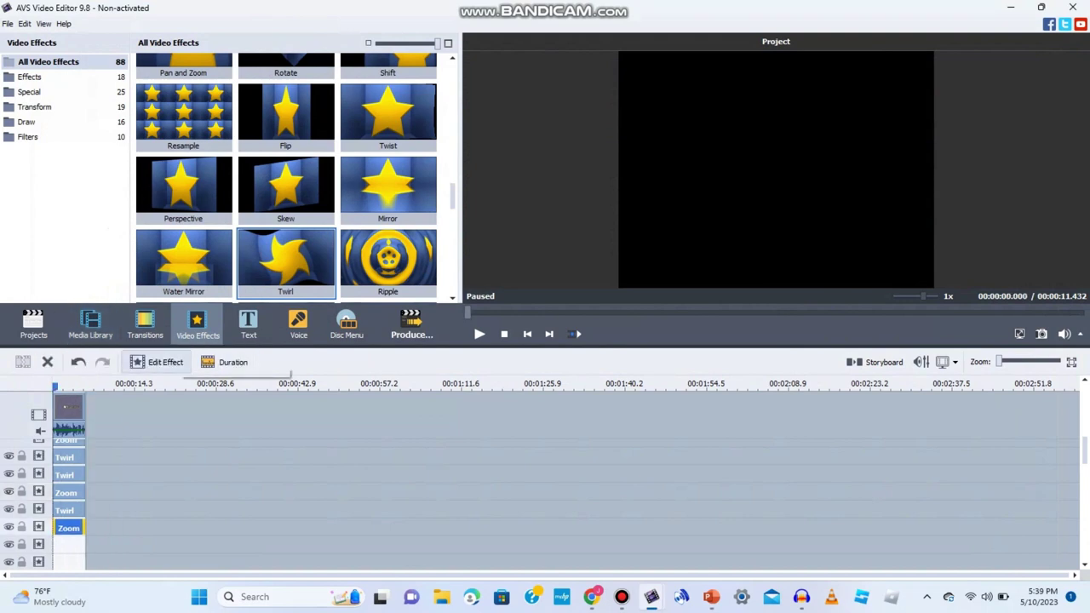
Set the new lowest Zoom effect's Zoom value to 30, preview the result, and accept the settings
click(157, 362)
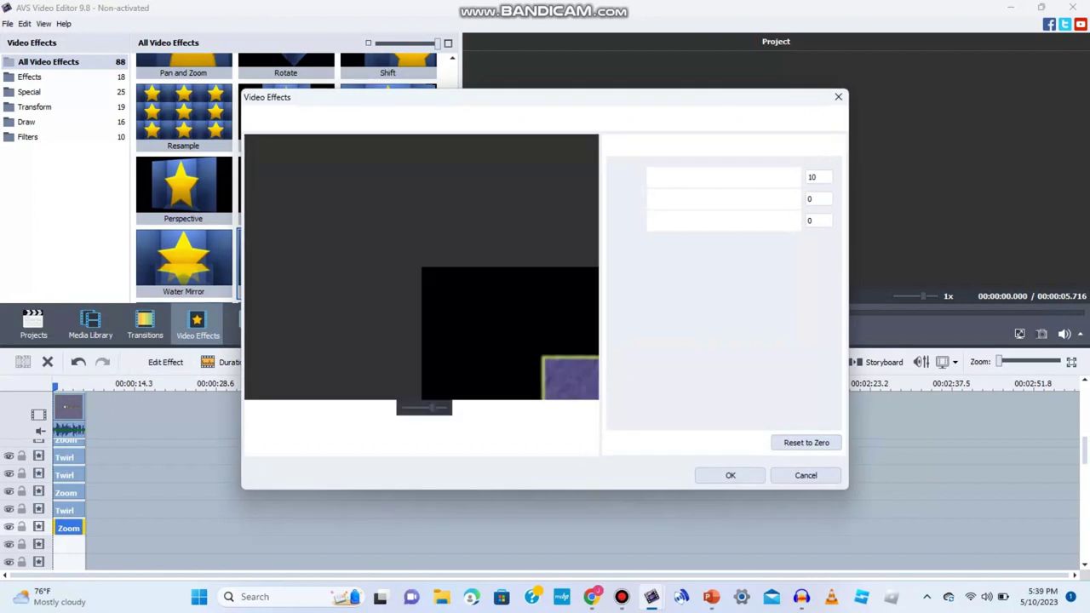
drag(749, 177, 745, 177)
click(259, 443)
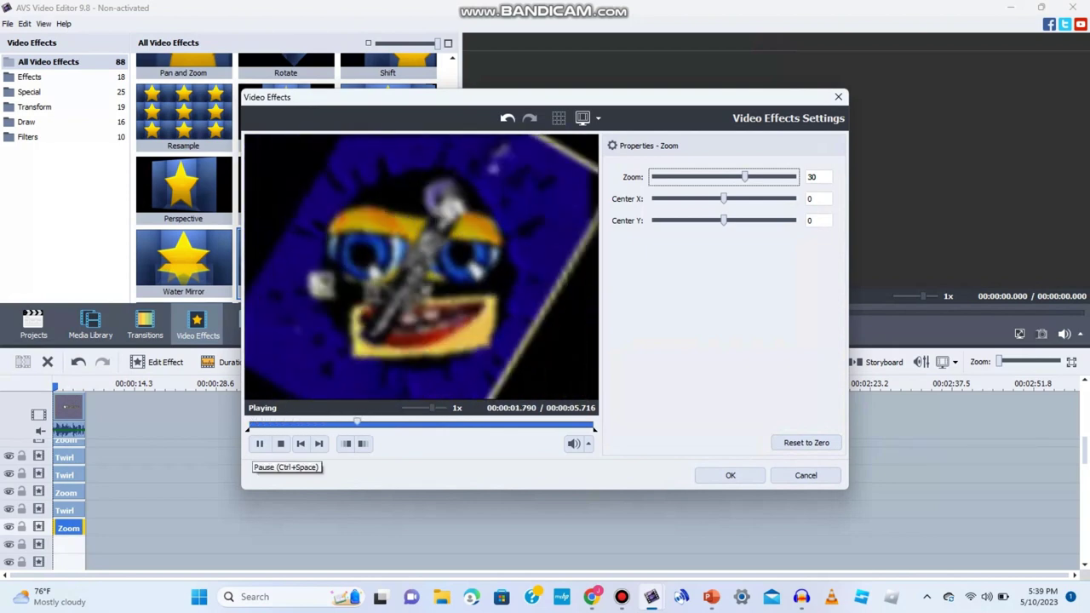
click(729, 475)
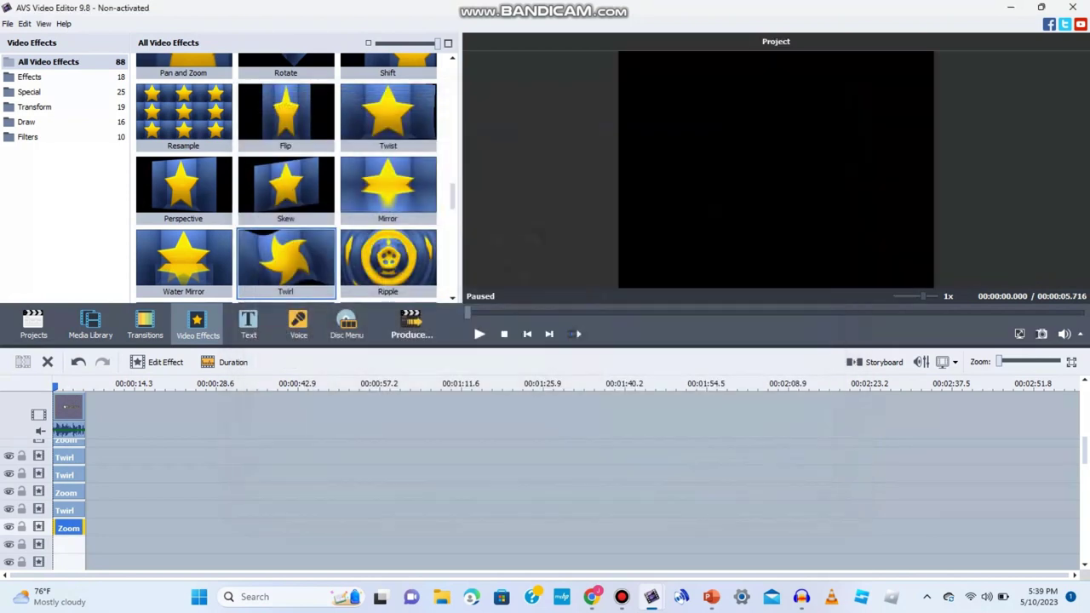
Select the video clip in the timeline, then switch to Audacity and select the whole Klasky Csupo Robot Logo audio clip
right_click(75, 422)
click(114, 326)
right_click(801, 596)
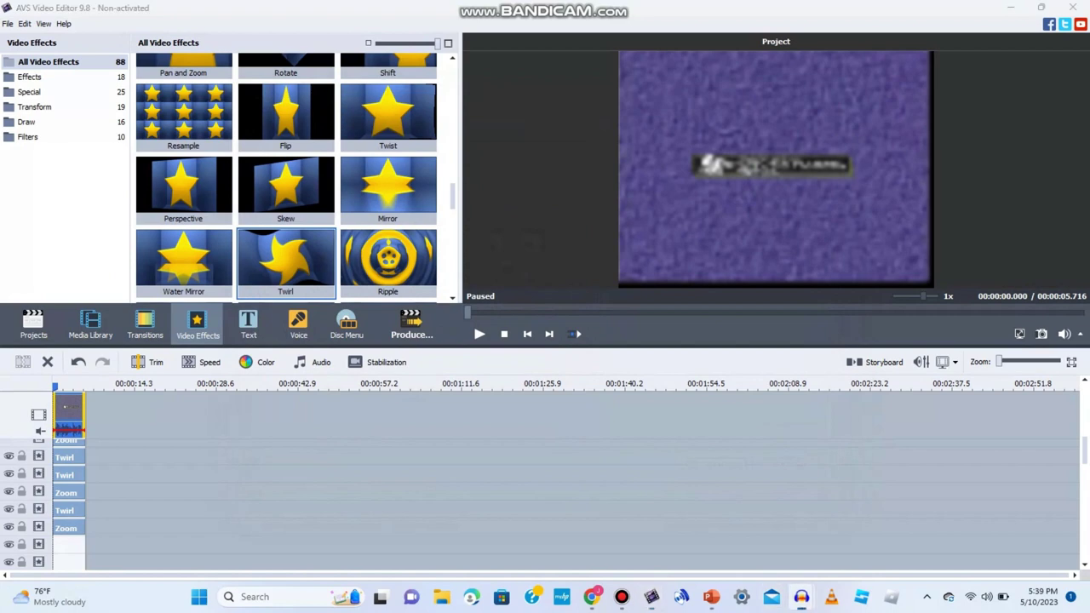
click(802, 597)
click(443, 98)
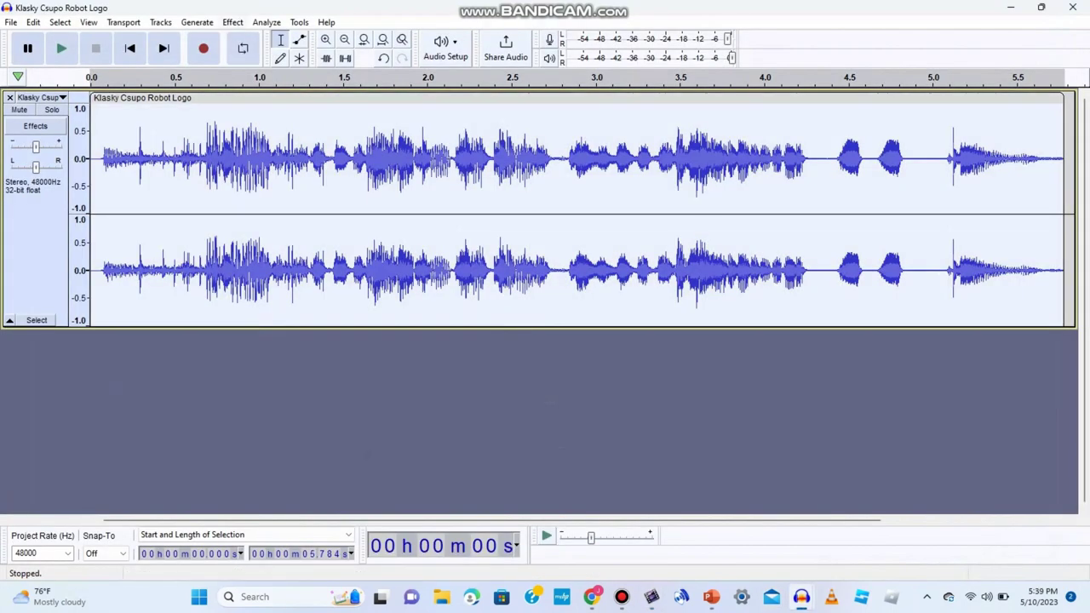
Try Reverb on the whole audio track with Room Size 100, Reverberance 50 and Damping 0, and undo it after listening
click(232, 22)
mouse_move(306, 176)
click(440, 206)
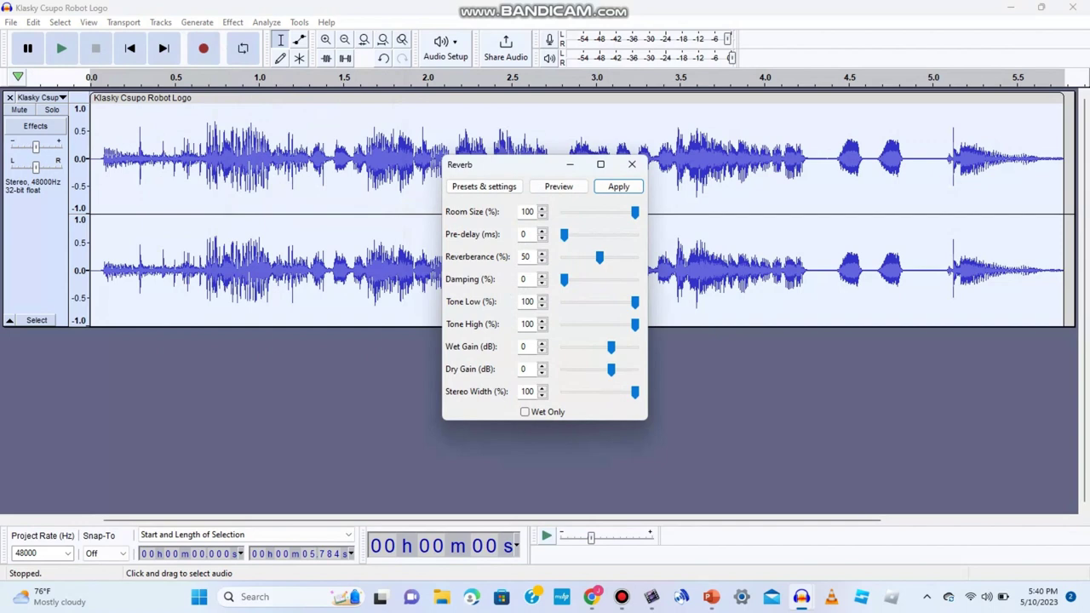
click(618, 186)
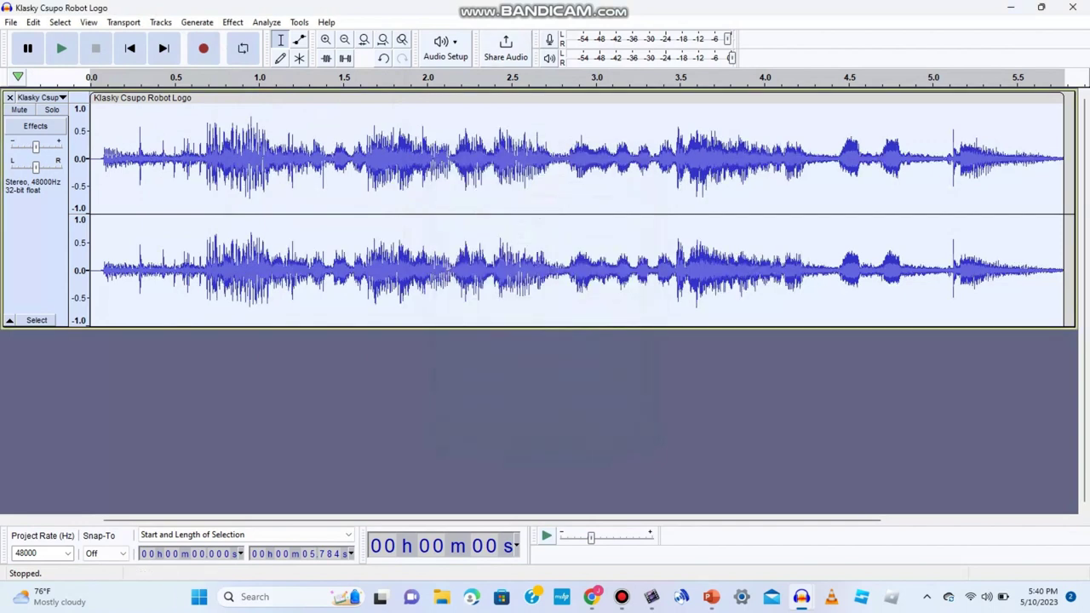
click(61, 49)
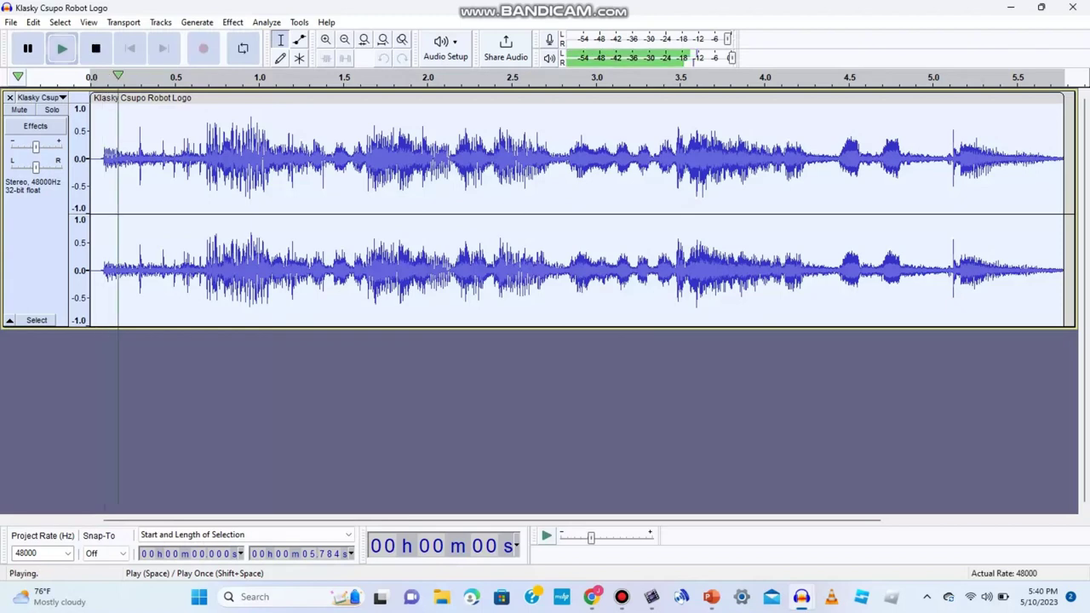
click(97, 49)
key(ctrl+z)
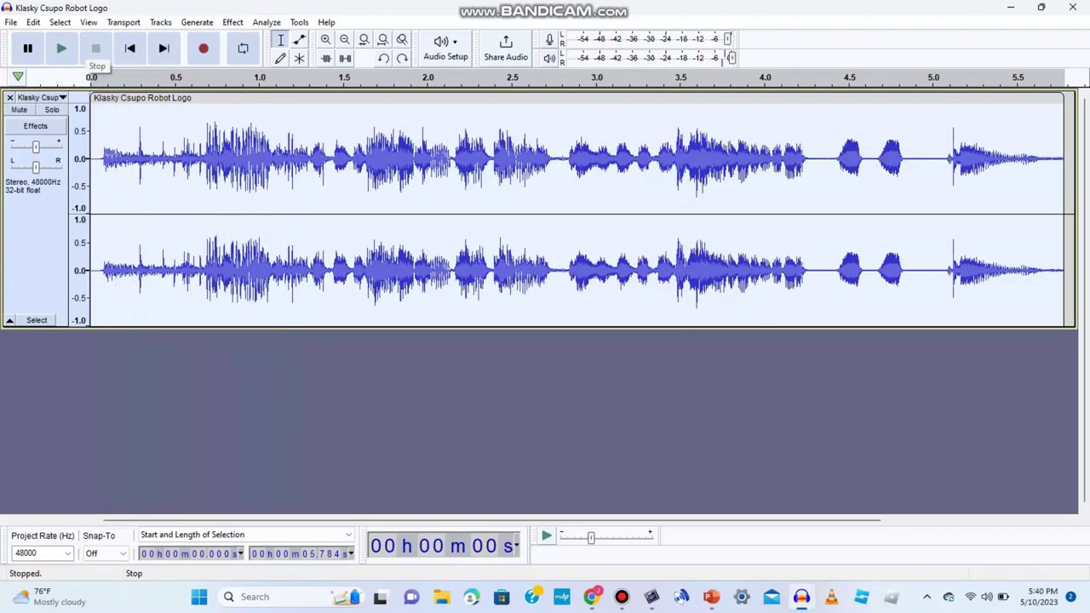
Apply Reverb to the whole audio track with Room Size 100, Reverberance 50, Damping 0, Wet Gain 10 and Dry Gain -20, and listen to it
click(233, 22)
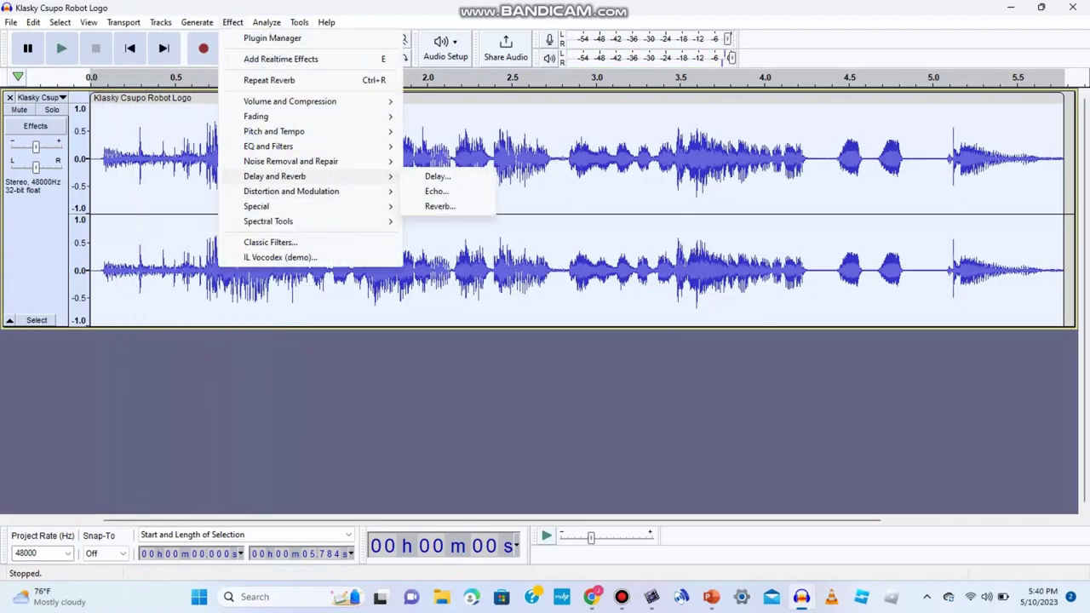
click(440, 206)
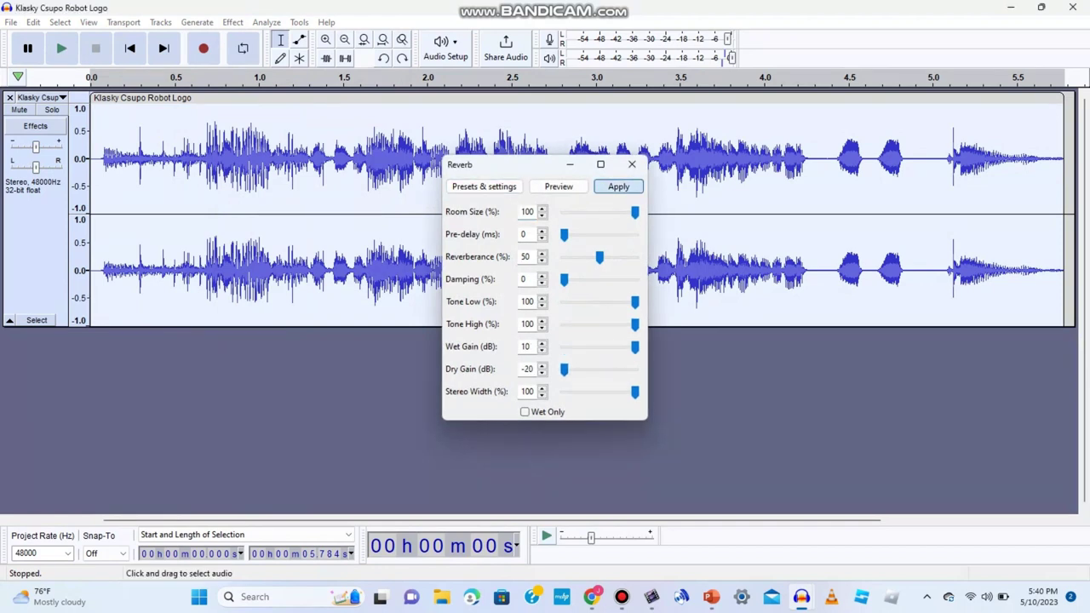
click(618, 186)
click(61, 48)
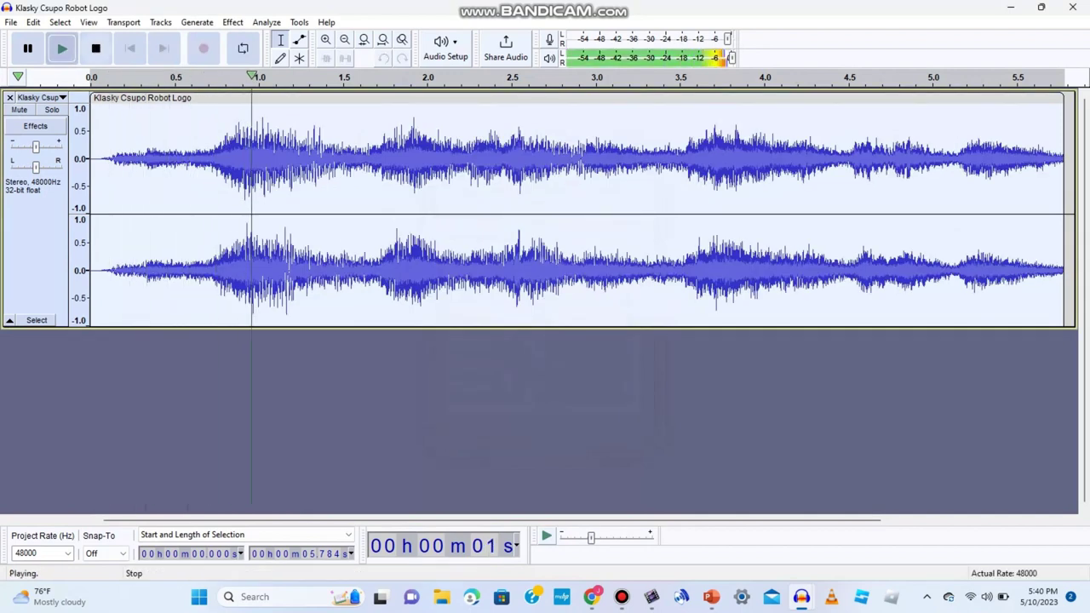
click(97, 48)
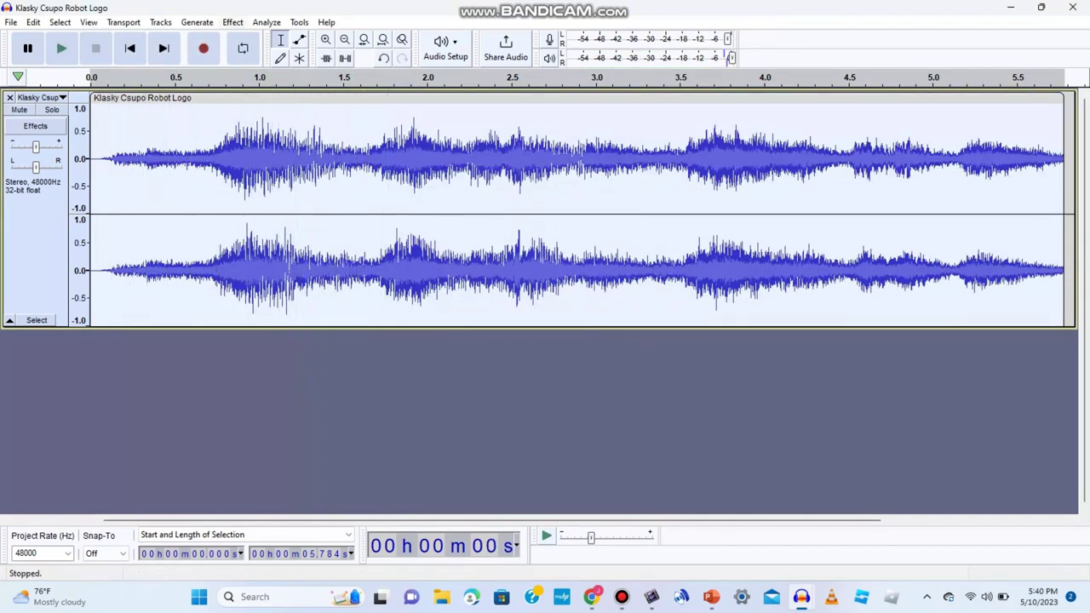
Apply the IL Vocodex effect with the Chord preset to the reverberated track and listen to it
click(232, 22)
click(280, 257)
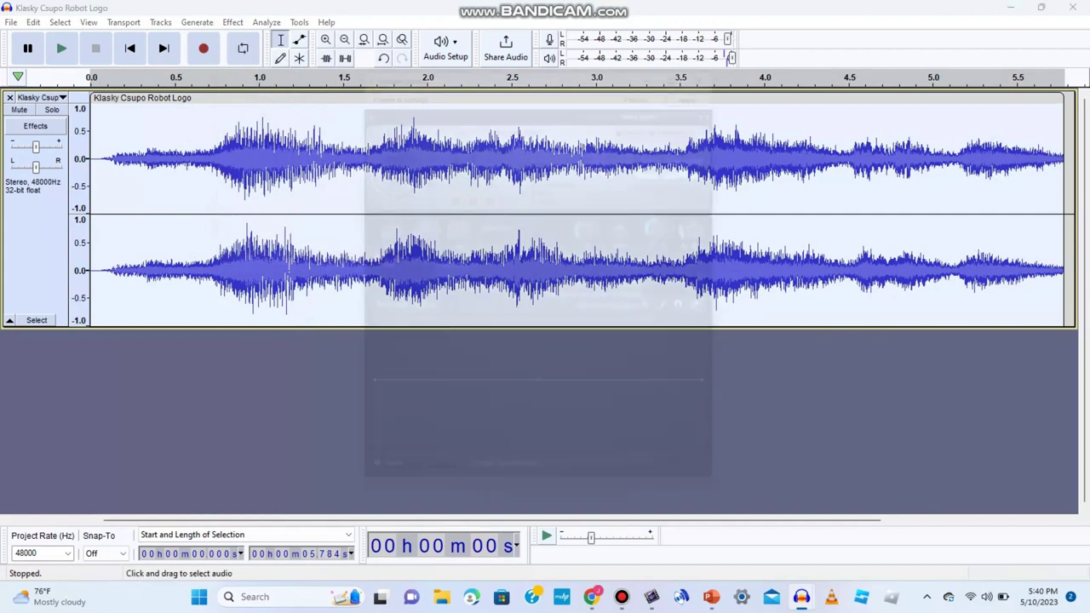
click(681, 91)
click(660, 207)
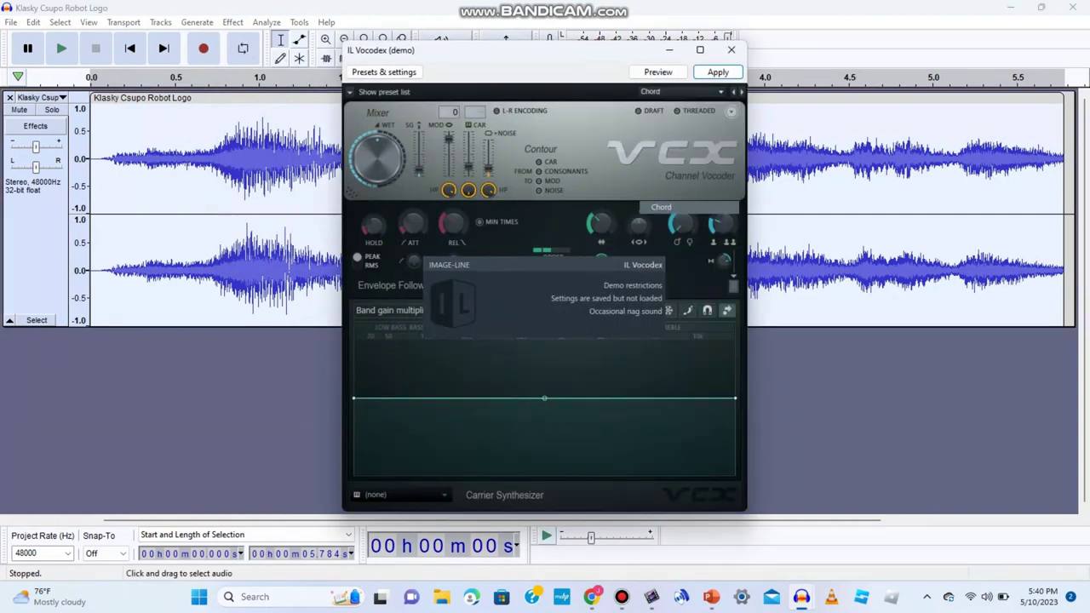
click(718, 72)
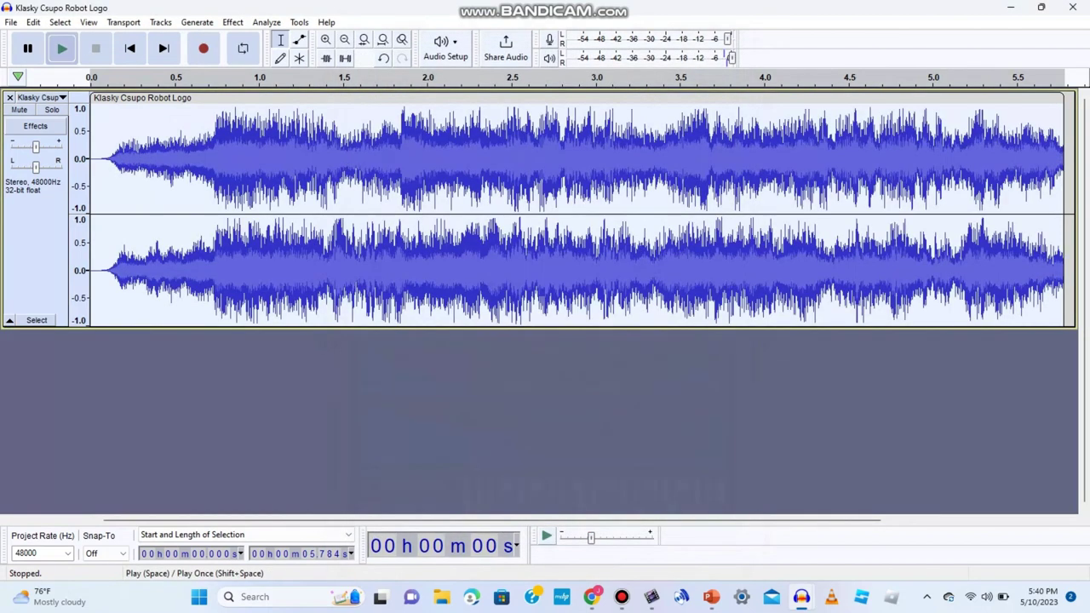
click(62, 49)
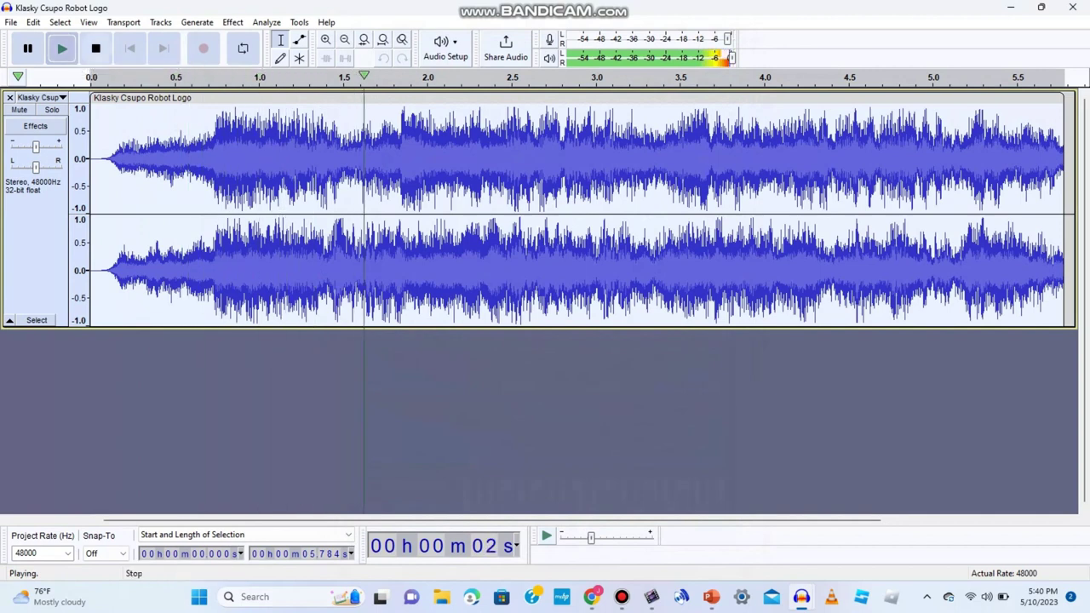
Apply IL Vocodex again to the whole track with the Autovocoding preset and listen to it
click(232, 22)
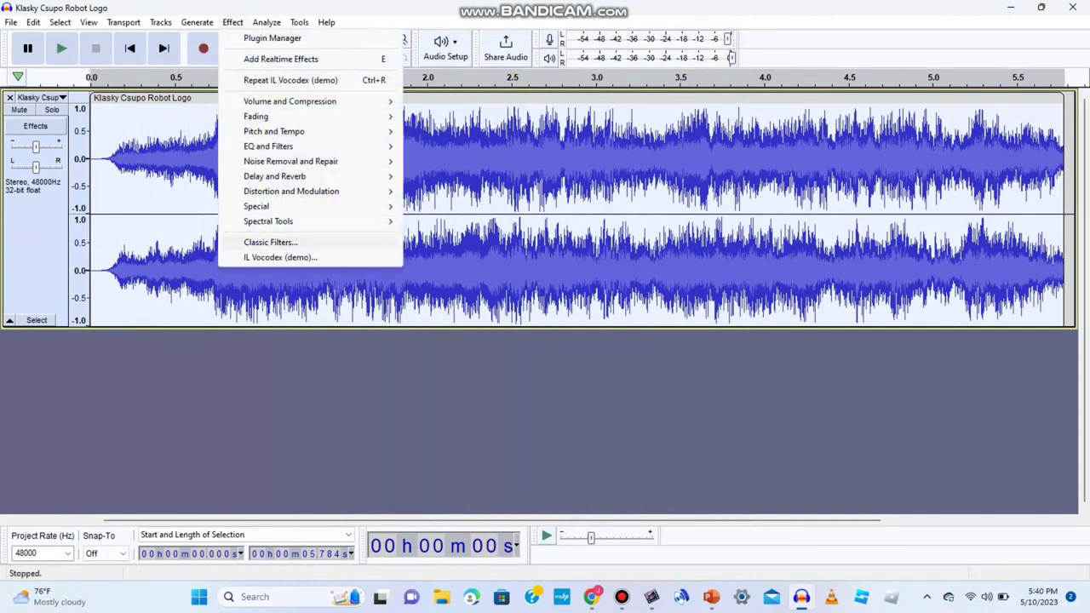
click(341, 259)
click(661, 91)
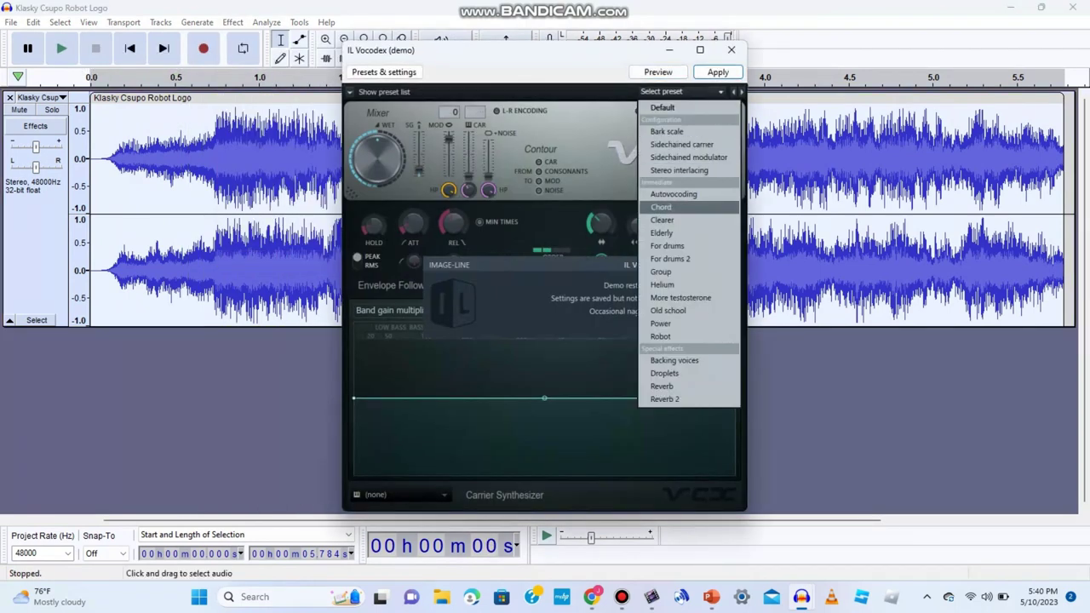
click(681, 196)
click(718, 72)
click(61, 48)
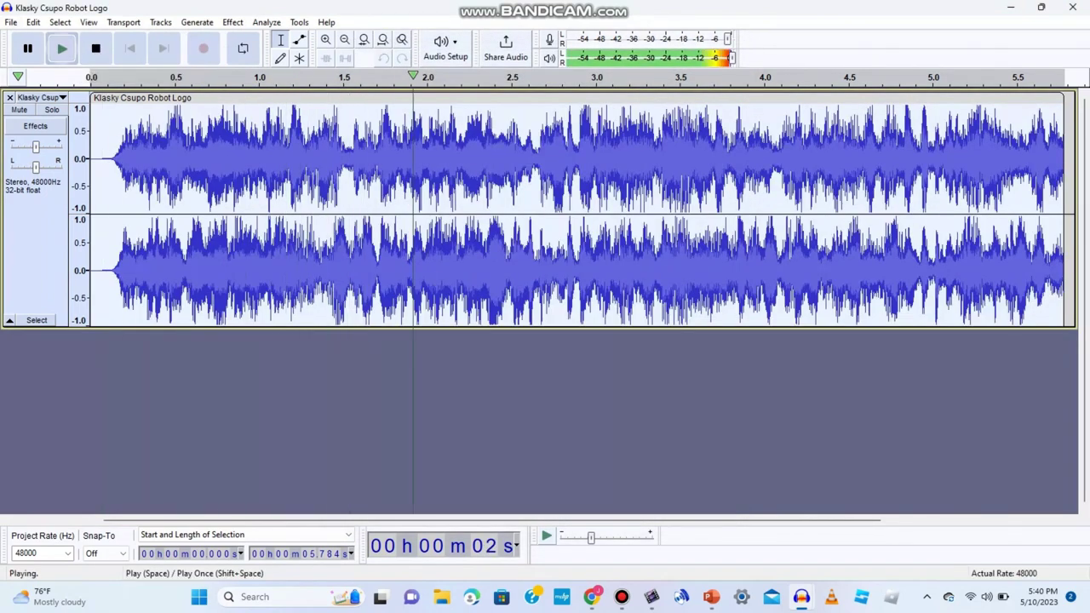
click(96, 49)
Duplicate the vocoded track and slow down only the copy using Change Speed with a multiplier of 0.25
key(ctrl+d)
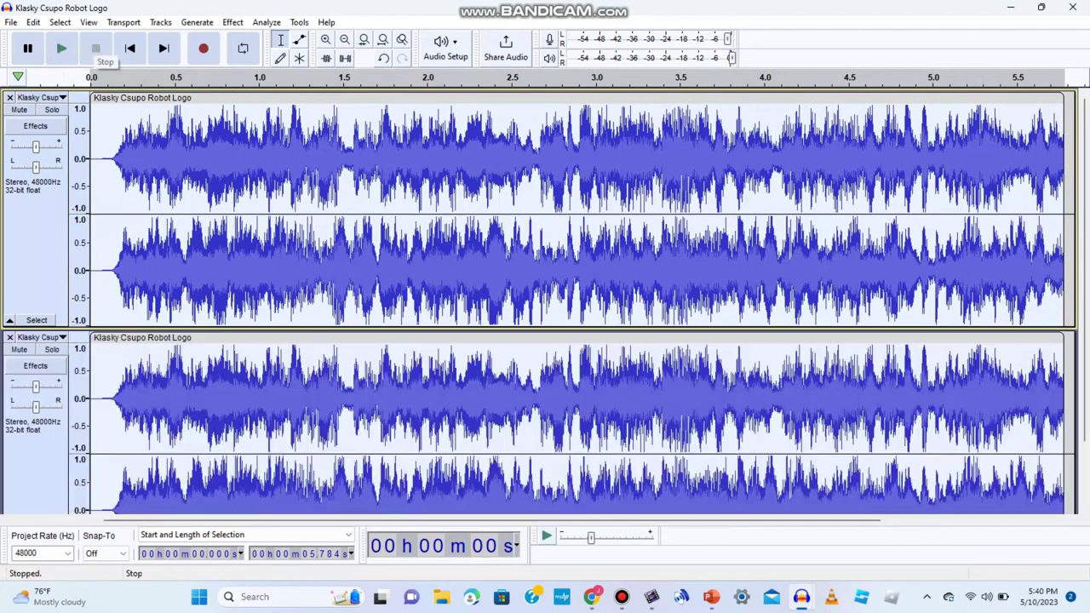
click(255, 338)
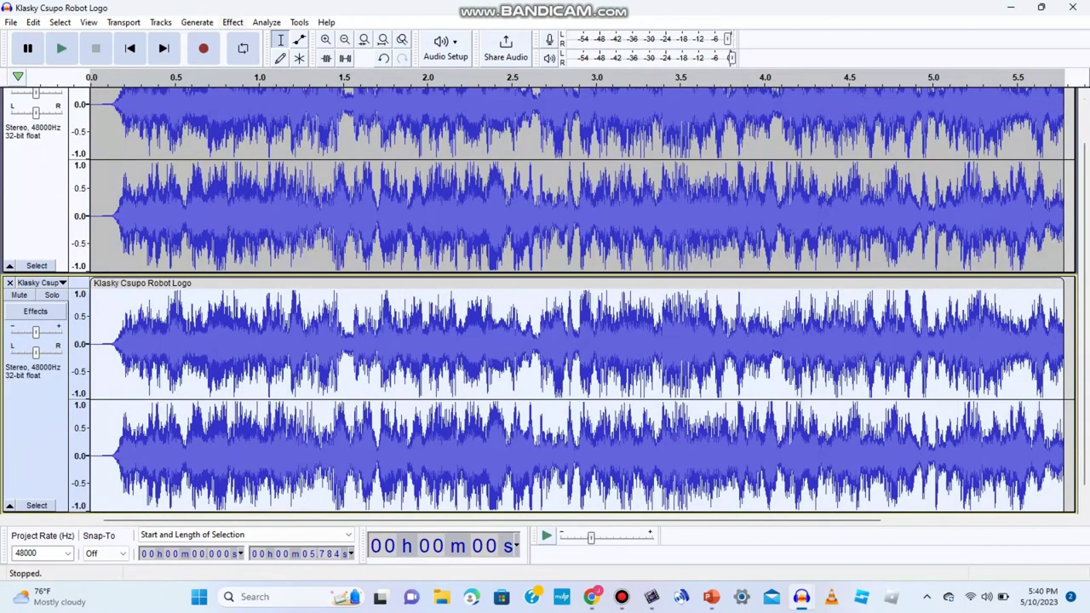
click(233, 22)
mouse_move(274, 132)
click(451, 146)
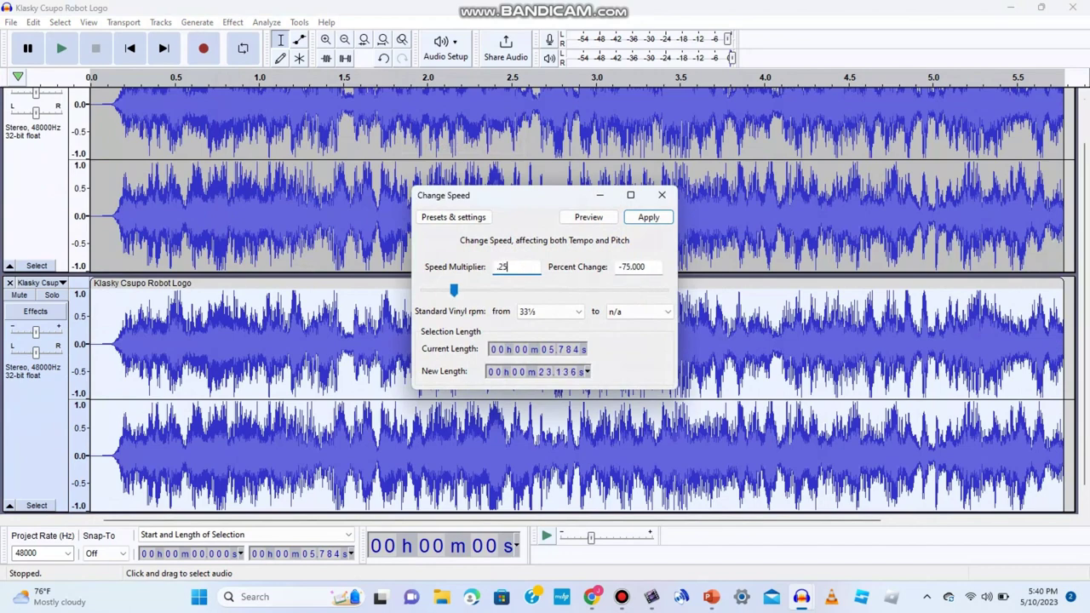
key(Return)
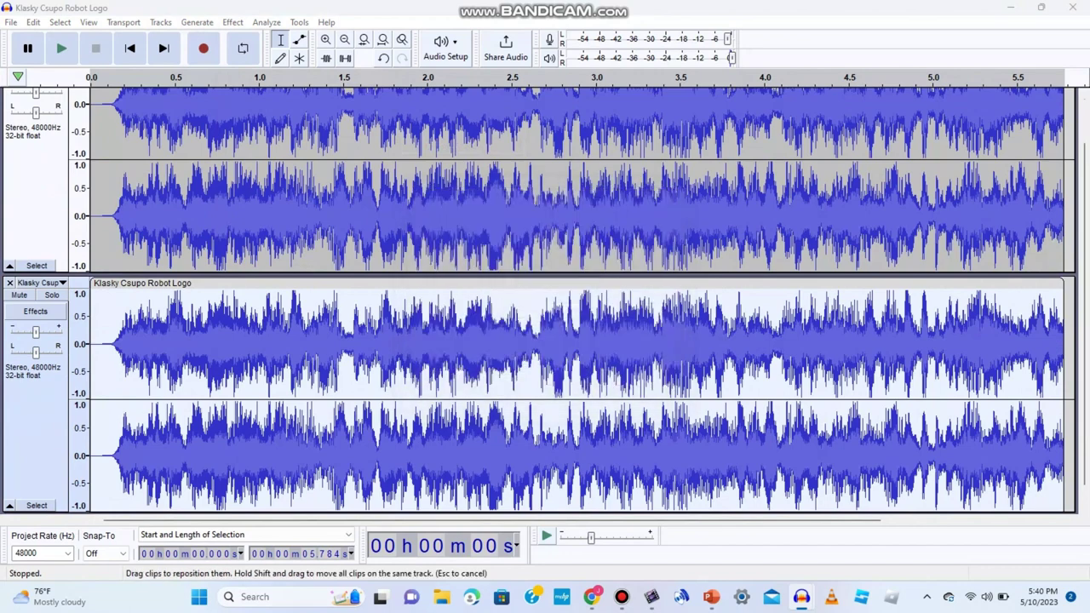
Lower the pitch of the slowed duplicate track by 7 semitones using Change Pitch
click(233, 23)
mouse_move(298, 146)
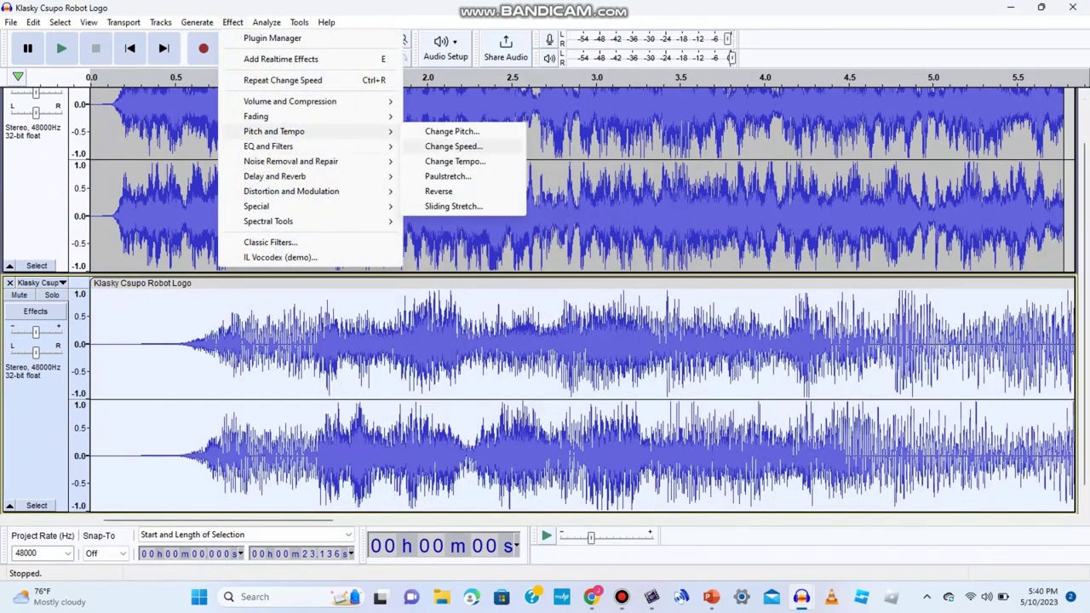
click(452, 131)
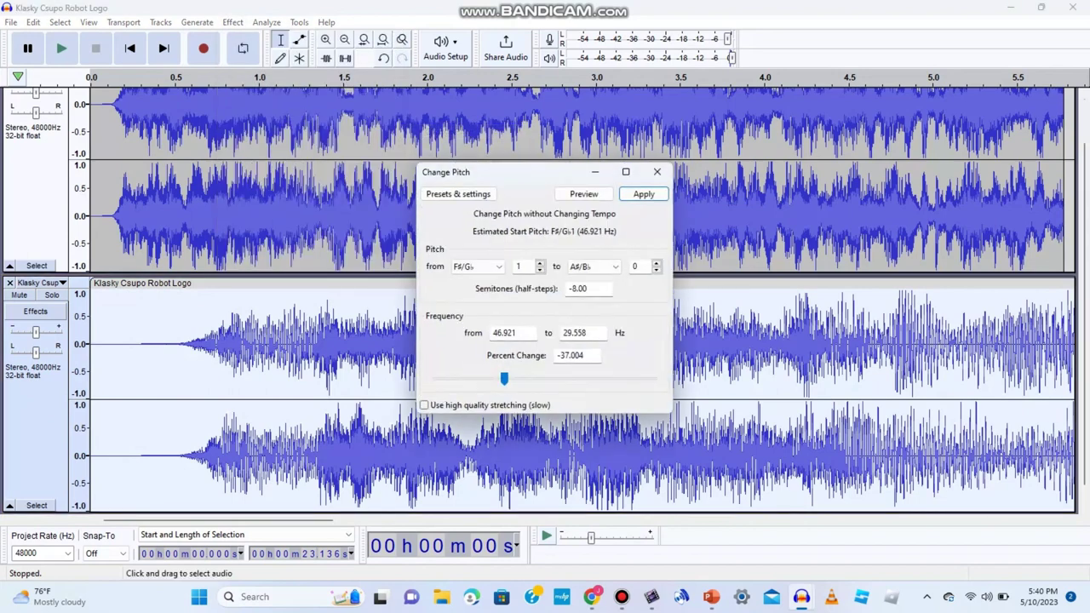
text(-7)
key(Return)
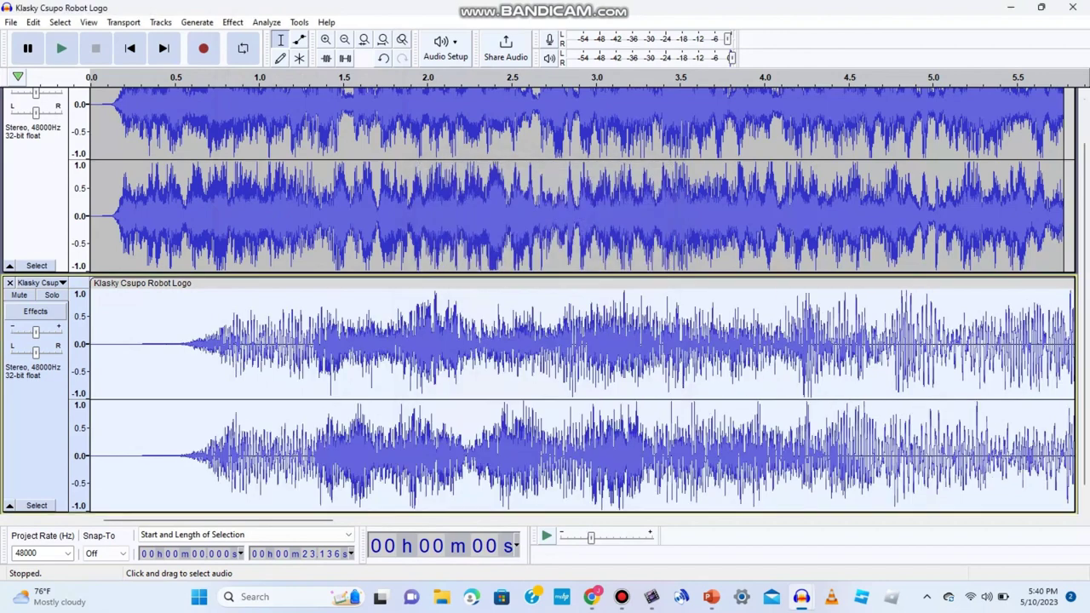
Speed up the pitch-shifted duplicate using Change Speed with a multiplier of 4, and play both tracks together
click(233, 22)
mouse_move(281, 131)
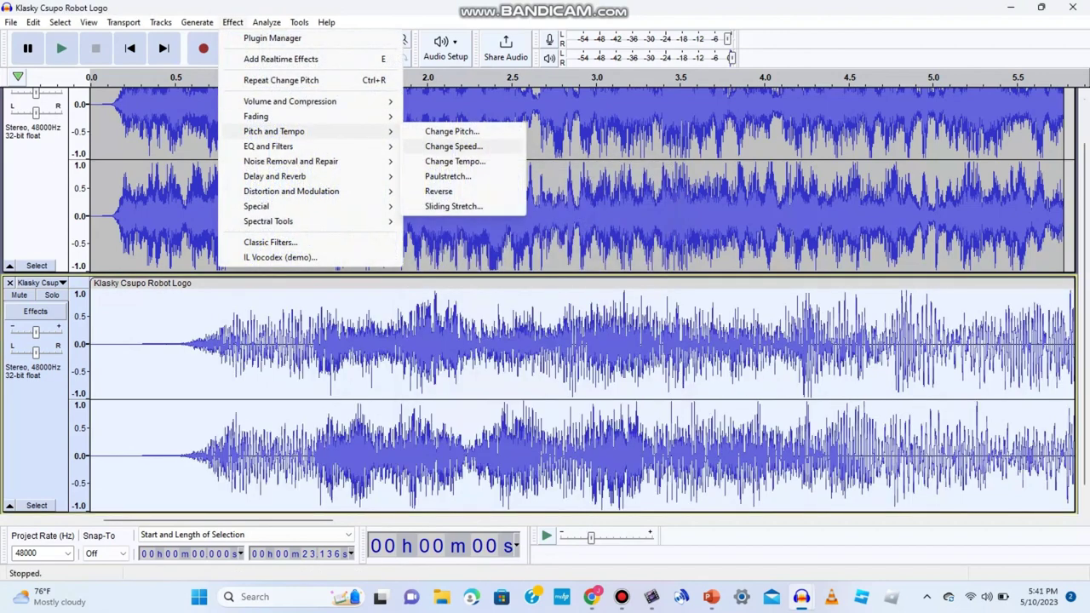
click(452, 146)
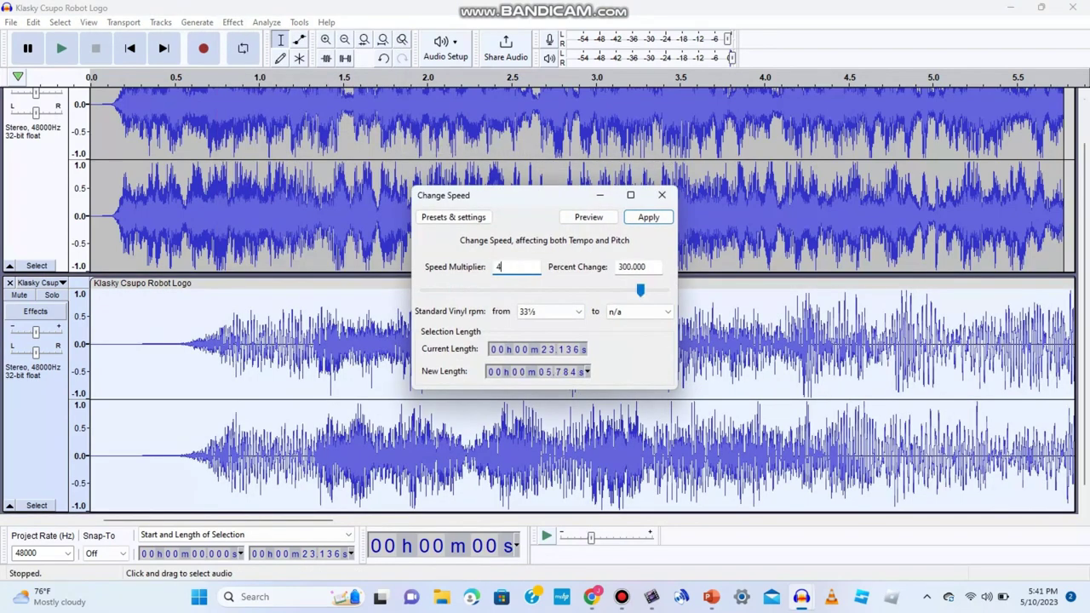
key(Return)
click(62, 48)
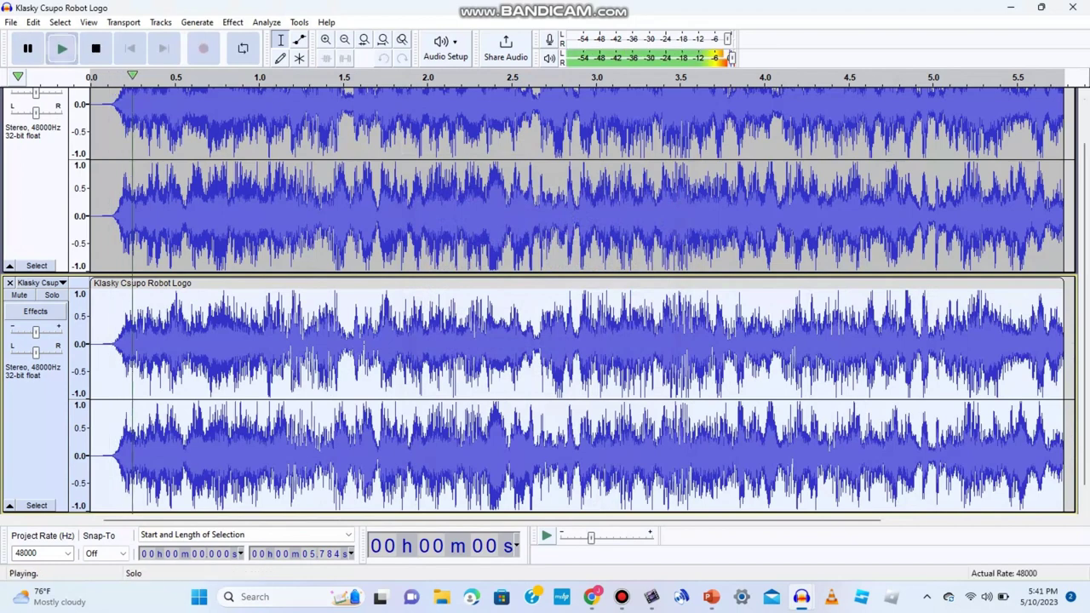
key(XF86AudioLowerVolume)
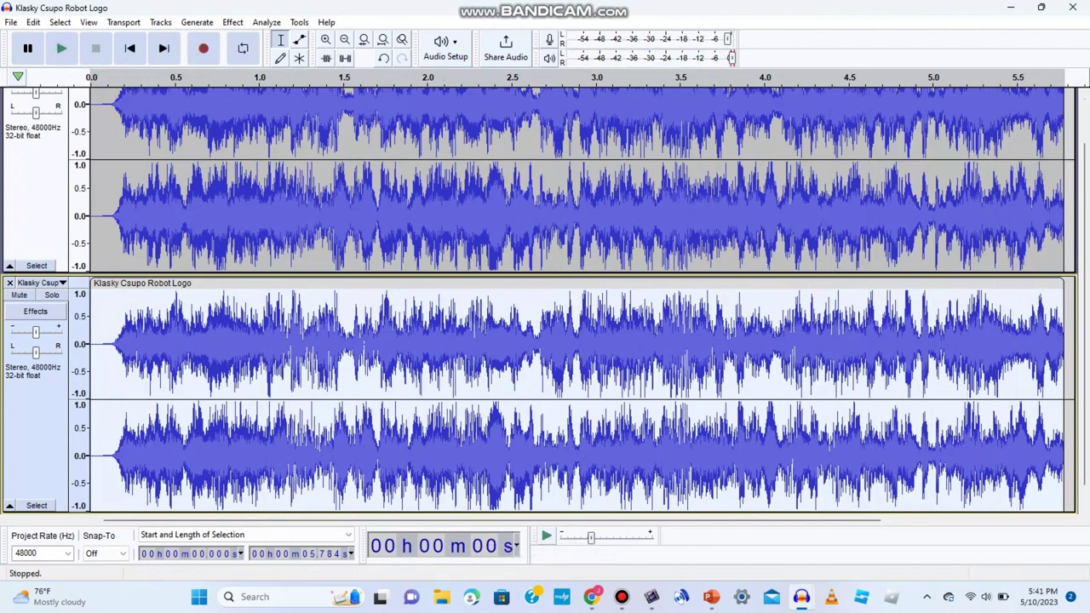
Export both tracks mixed down to an MP3 named zpev81 in the Downloads folder, leaving the metadata tags empty
click(12, 23)
mouse_move(51, 125)
click(185, 125)
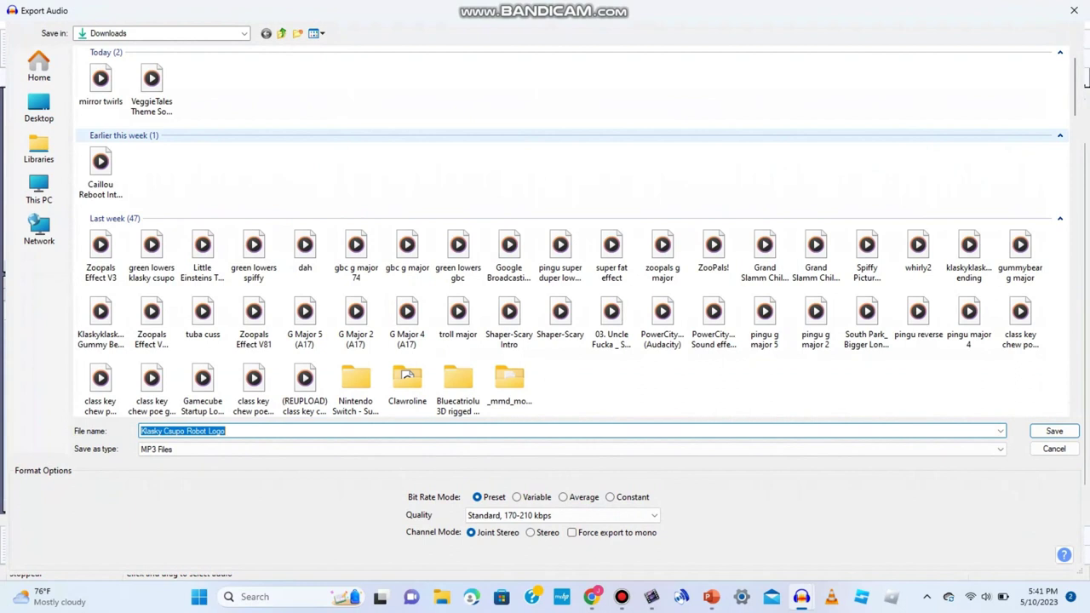
text(z)
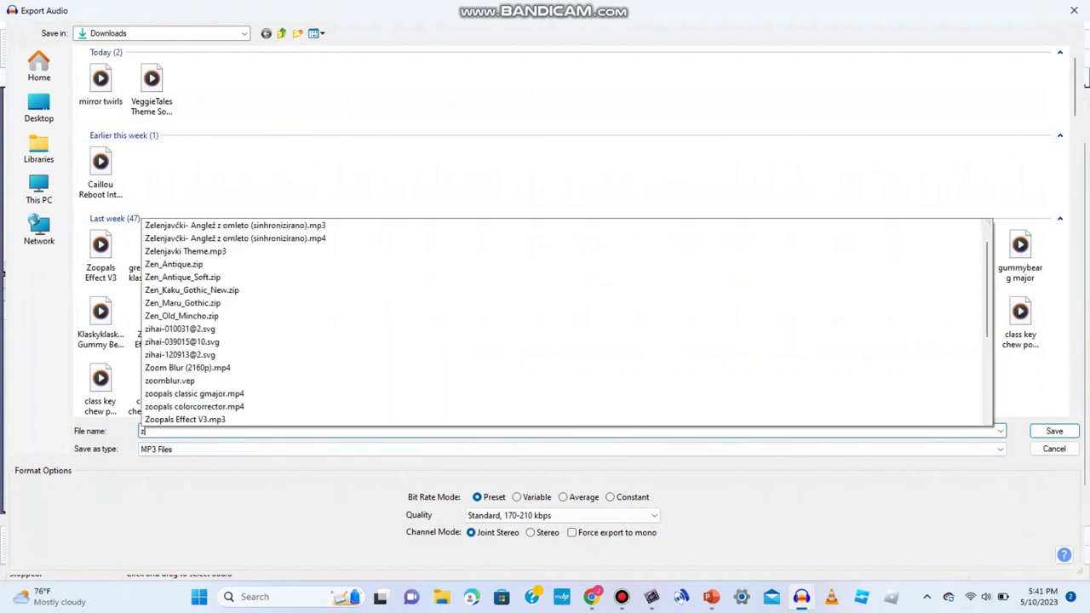
text(pev81)
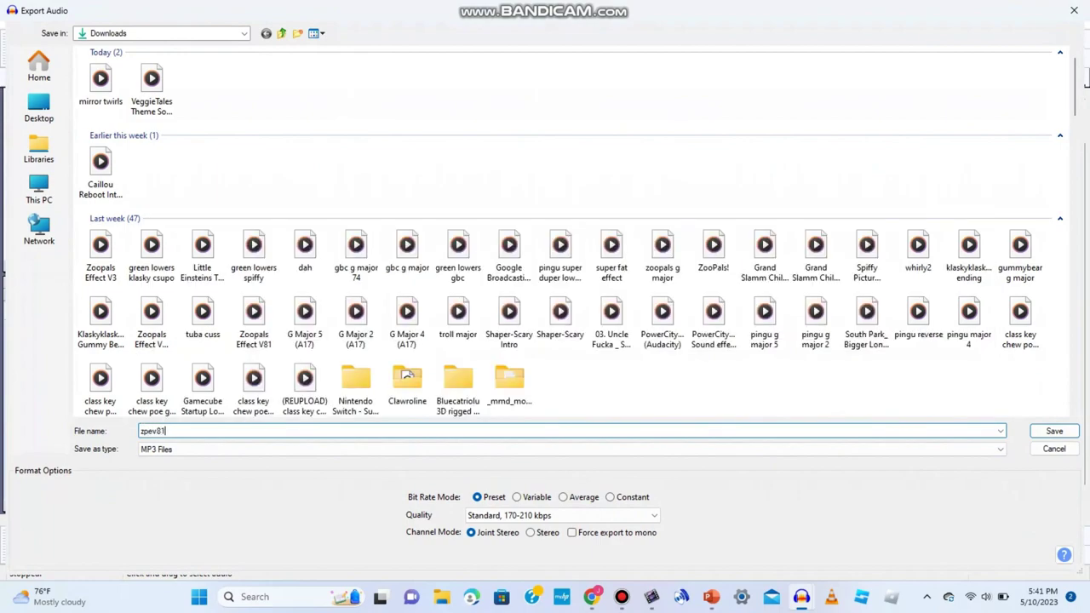
key(Return)
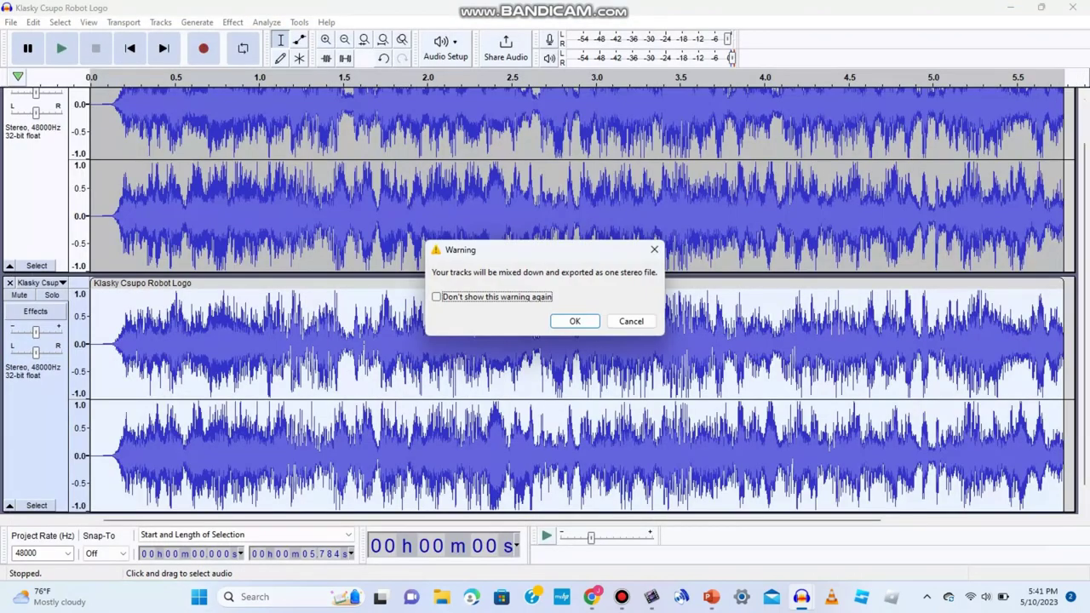
key(Tab)
key(Return)
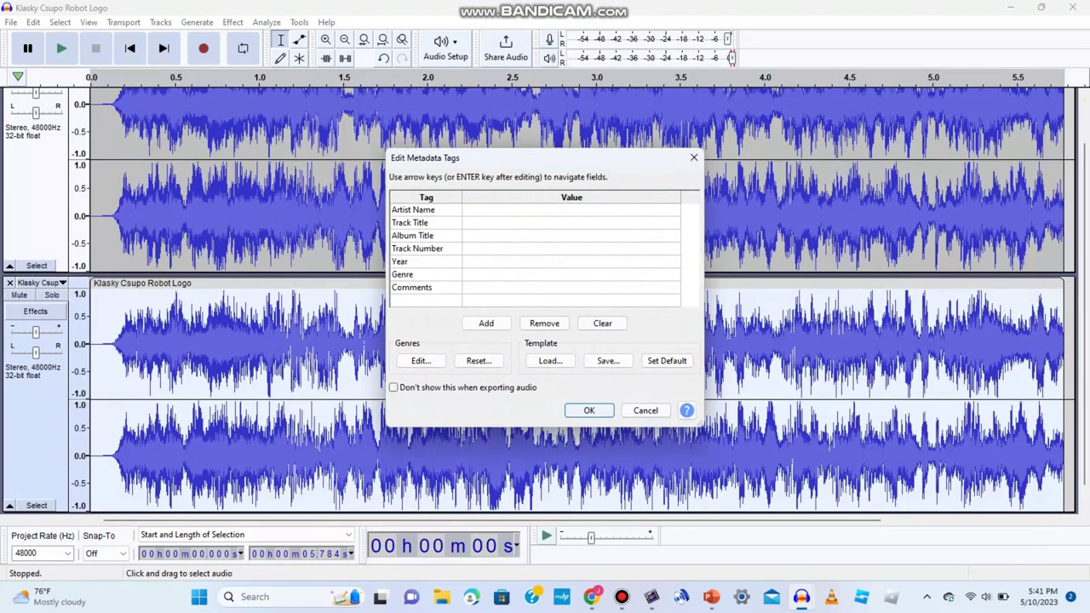
key(Return)
Switch to AVS Video Editor, bring zpev81 into the media library, place it at the start of the audio track and preview the project
click(652, 597)
click(725, 528)
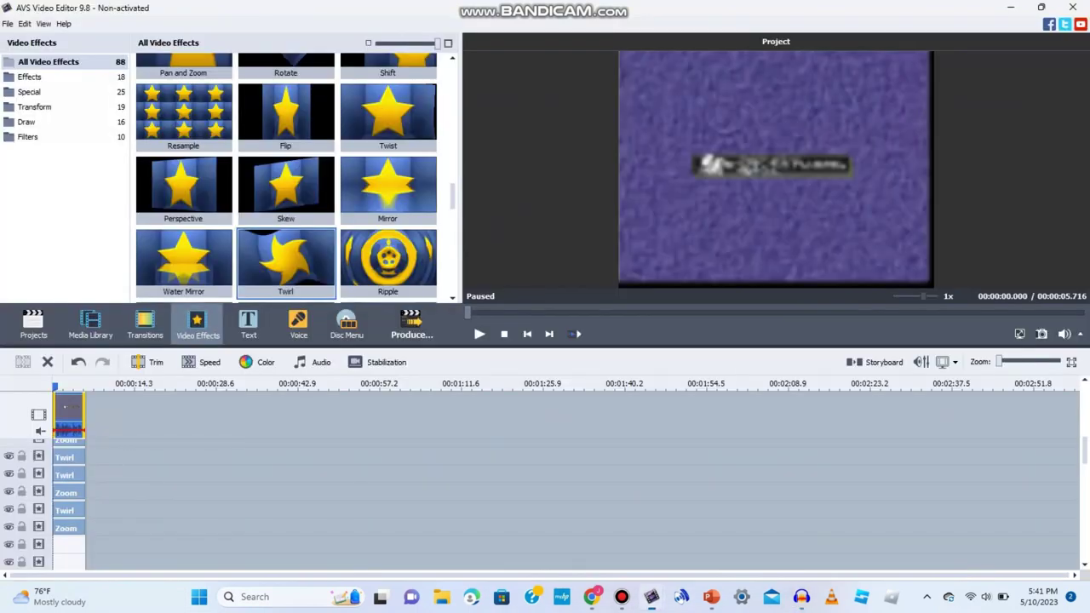
click(90, 323)
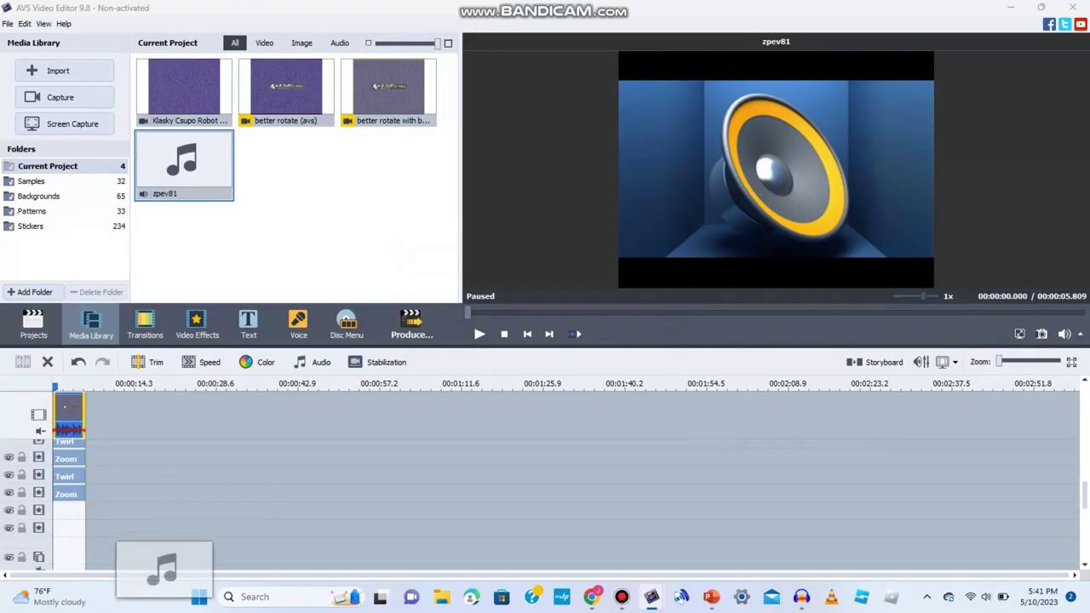
drag(161, 574, 94, 562)
click(479, 333)
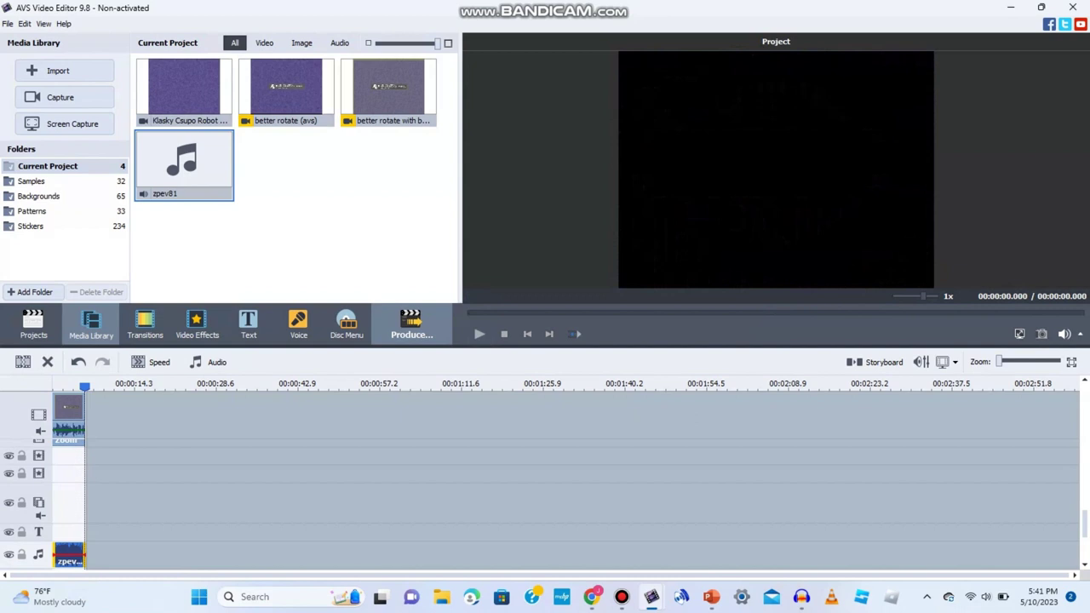
click(411, 324)
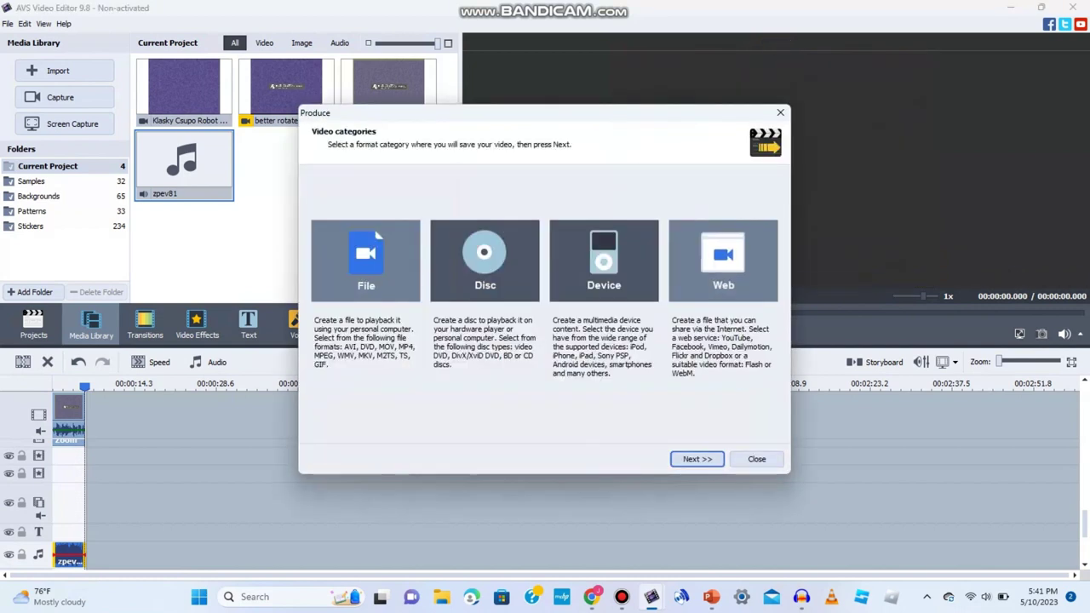
double_click(723, 259)
click(697, 459)
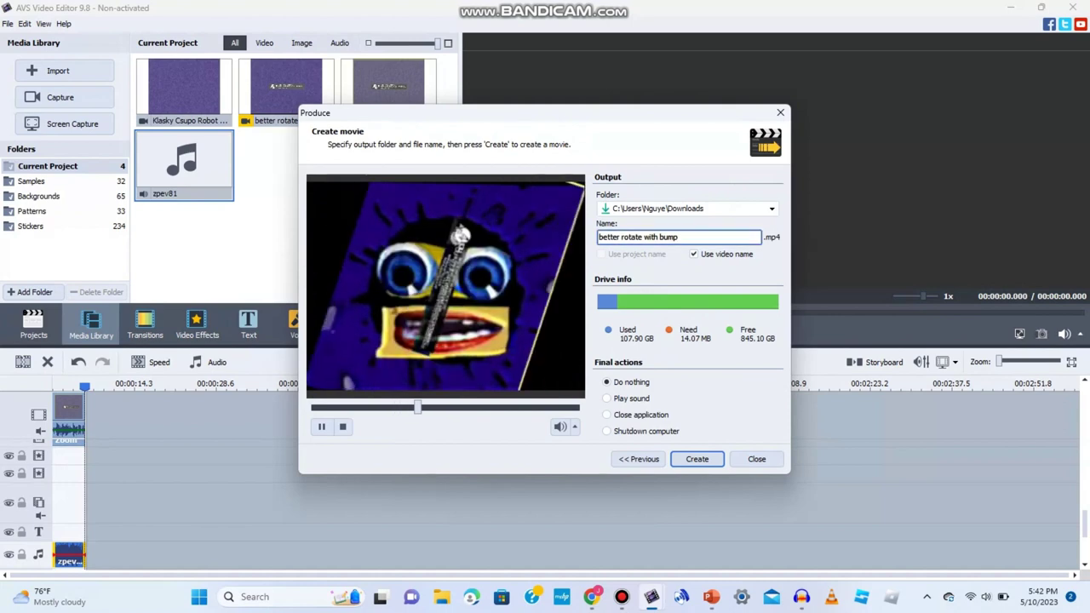
click(679, 236)
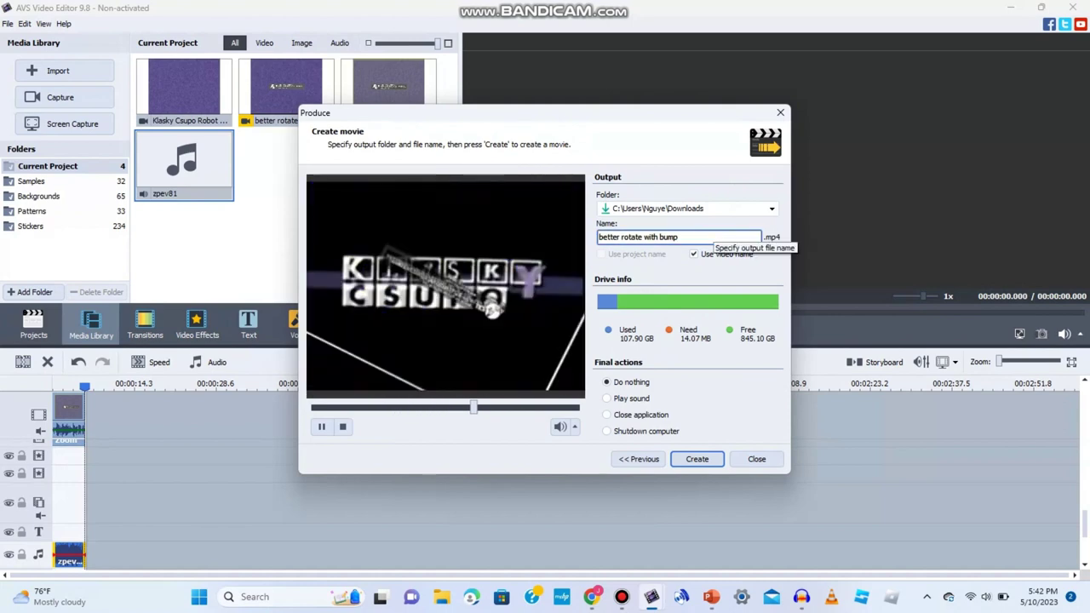
click(712, 236)
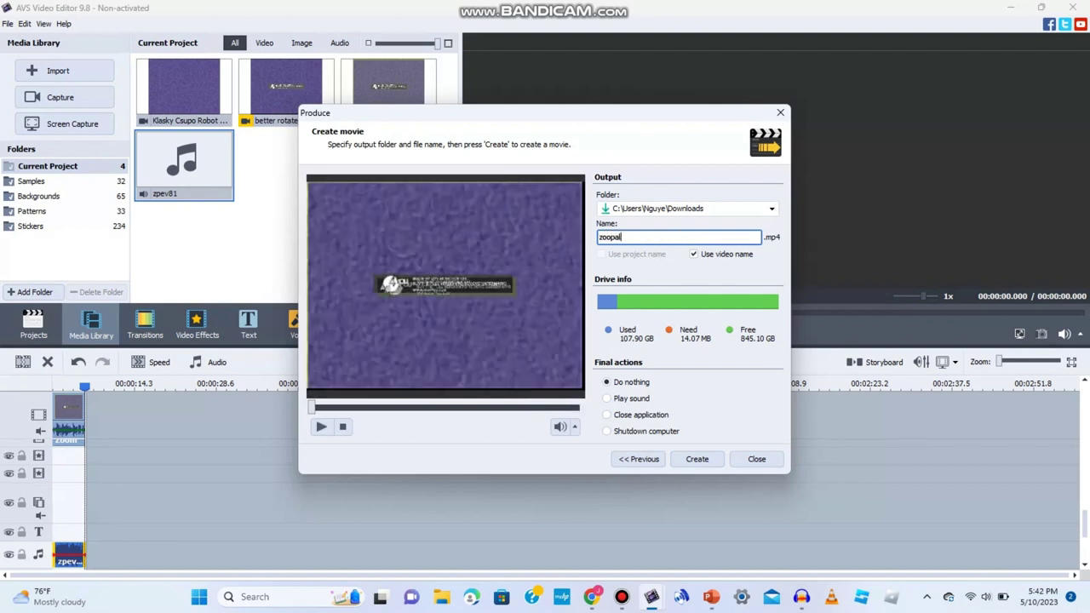
key(Escape)
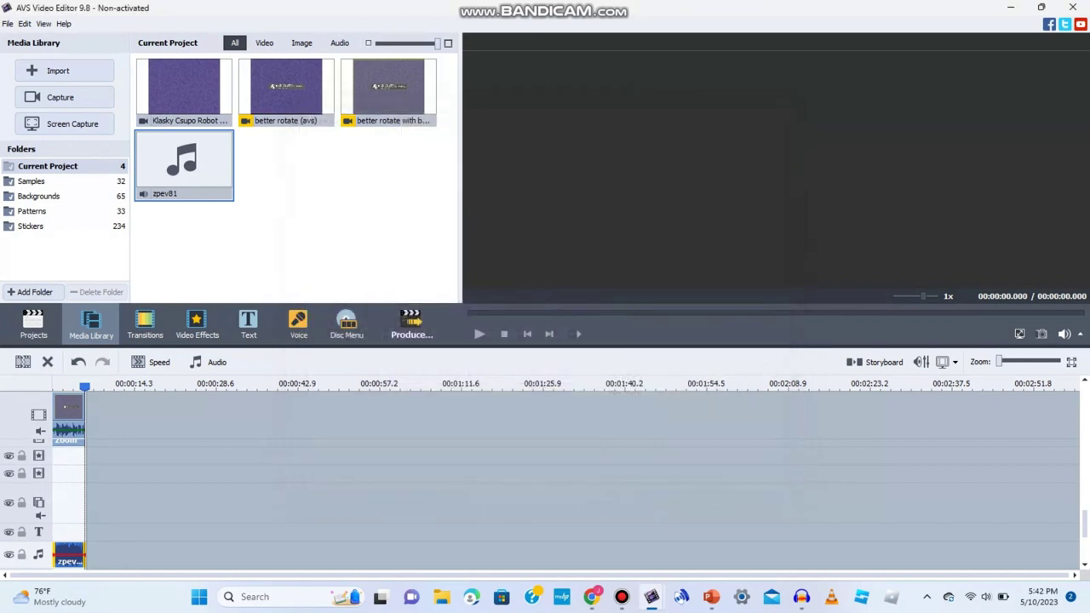
Move the Twirl and Zoom effects in the lower part of the effect stack two tracks down
scroll(68, 477, up, 1)
drag(68, 466, 68, 502)
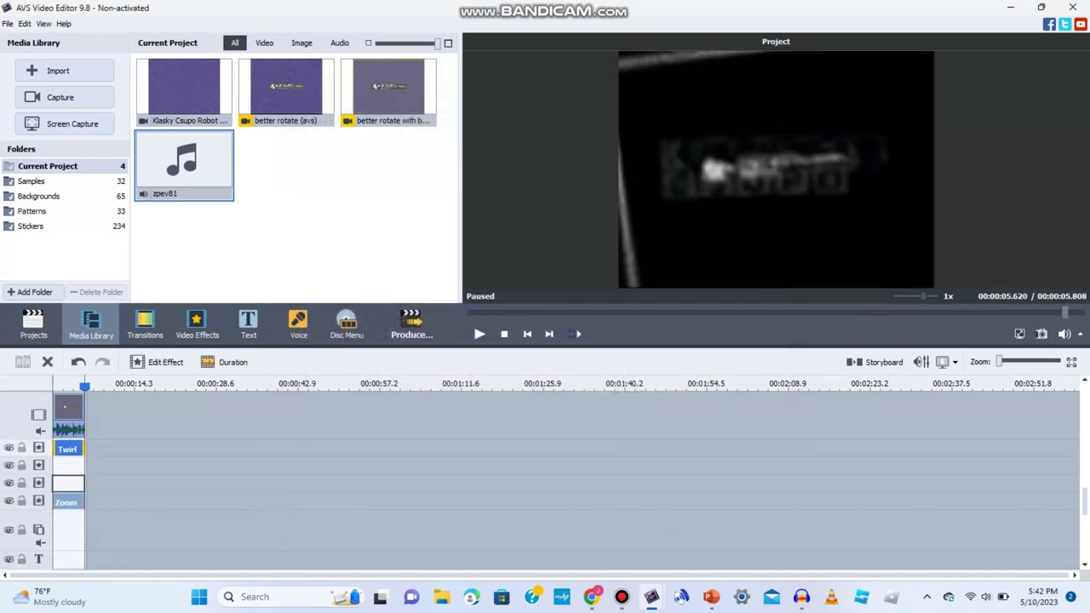
key(Delete)
click(68, 488)
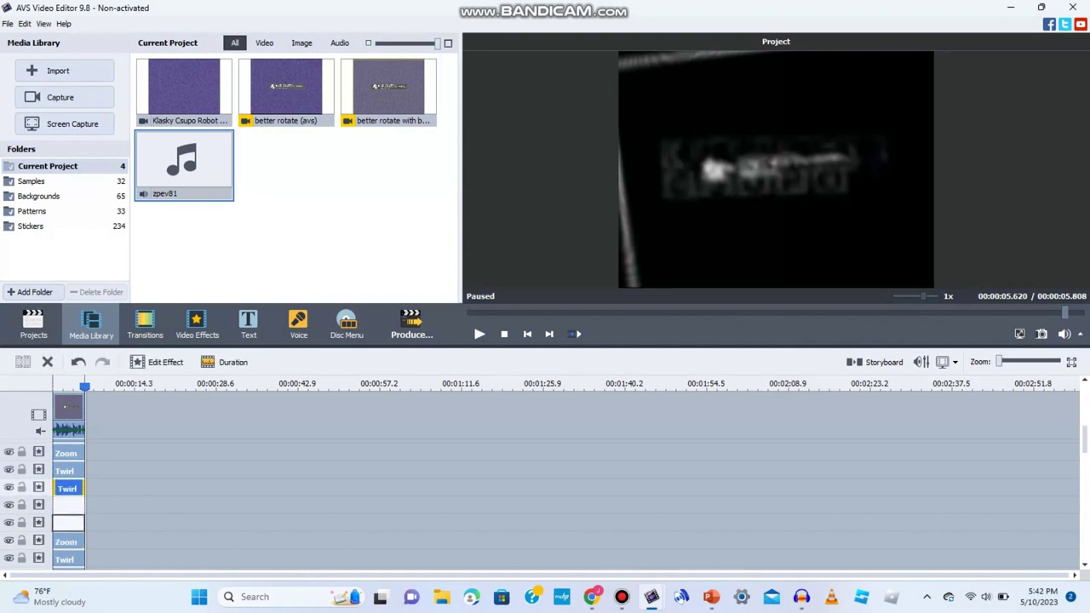
key(Delete)
drag(68, 471, 68, 489)
scroll(69, 488, up, 3)
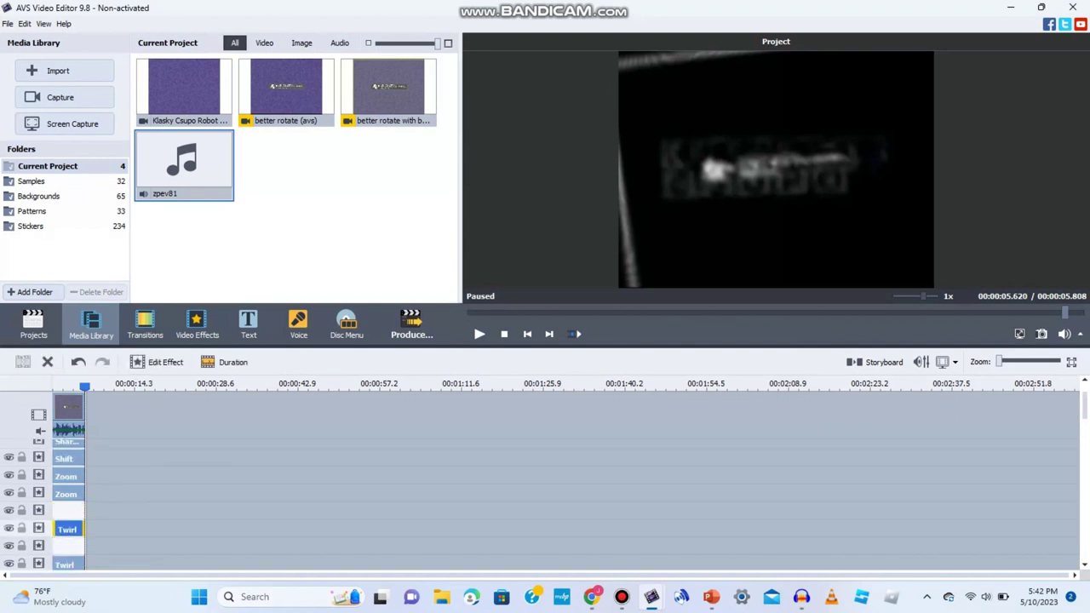
drag(68, 529, 69, 547)
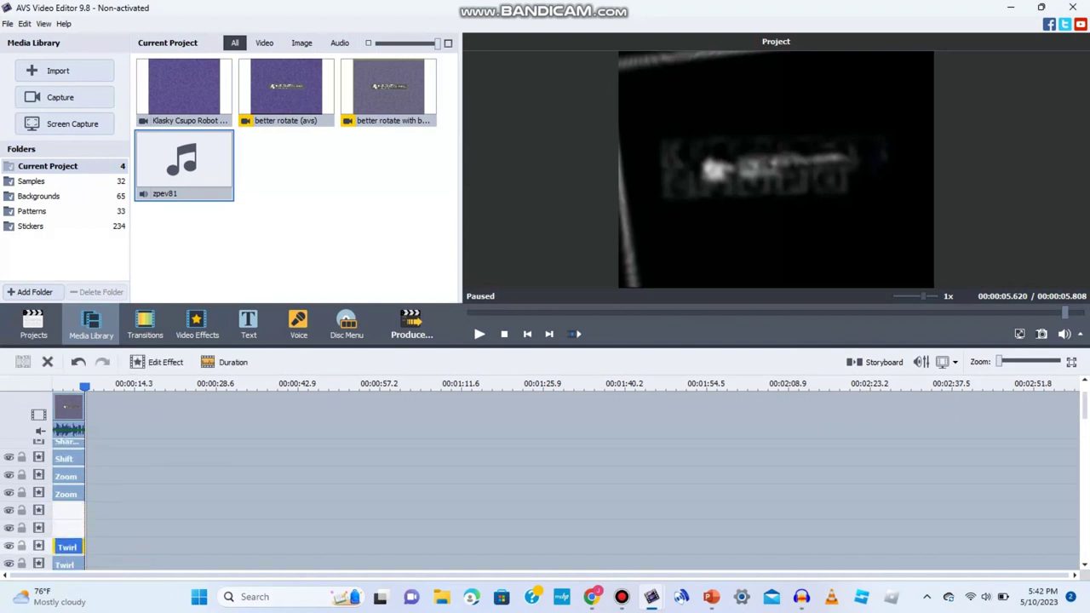
Move the two upper Zoom effects and the Shift effect two tracks down to free the tracks beneath the Sharpen effect
drag(68, 494, 68, 528)
drag(68, 476, 68, 511)
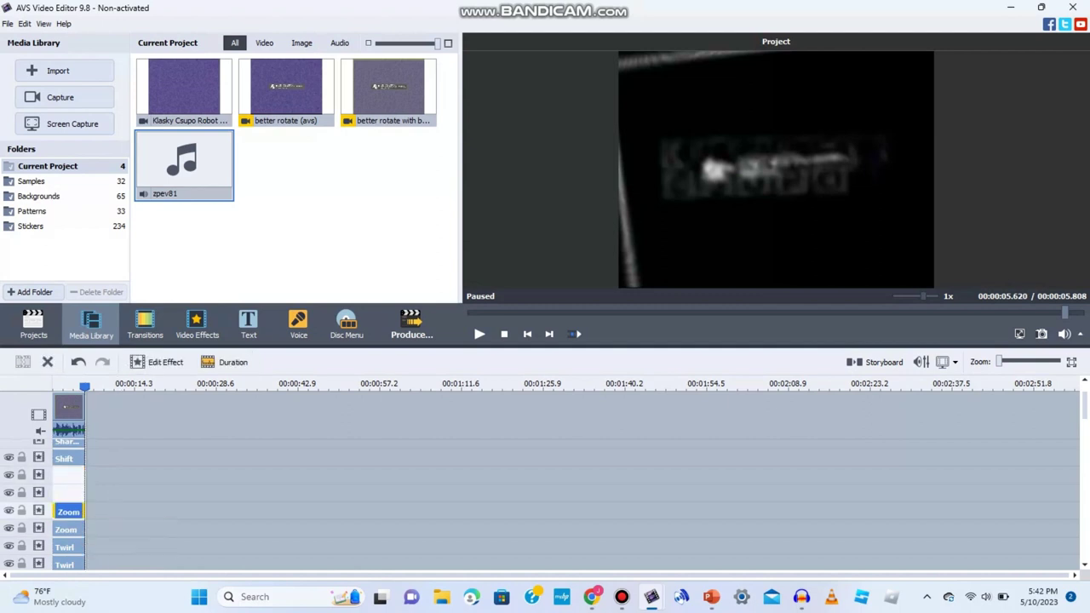
drag(68, 458, 69, 494)
Duplicate the Sharpen effect and place the copy at the start of the timeline on a free effect track beneath the original
click(68, 443)
key(ctrl+c)
key(ctrl+v)
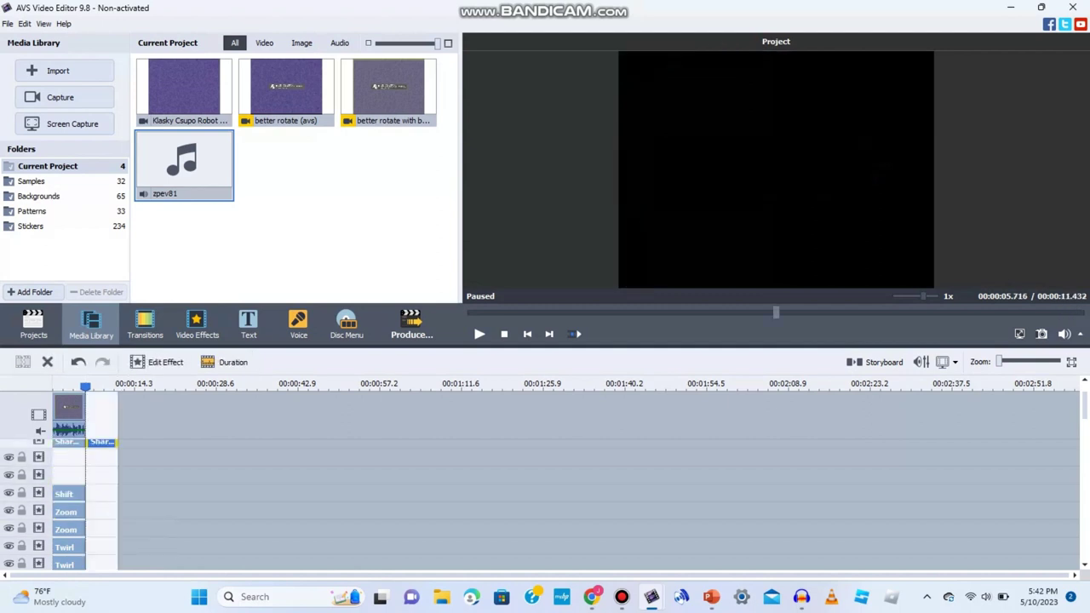
scroll(101, 459, up, 1)
drag(101, 449, 70, 483)
Move the effects below the gap up to close the empty effect tracks, and play the project
click(64, 466)
mouse_move(70, 519)
mouse_down()
mouse_move(70, 501)
mouse_move(70, 518)
mouse_up()
drag(70, 555, 70, 522)
scroll(70, 536, down, 1)
scroll(70, 519, down, 1)
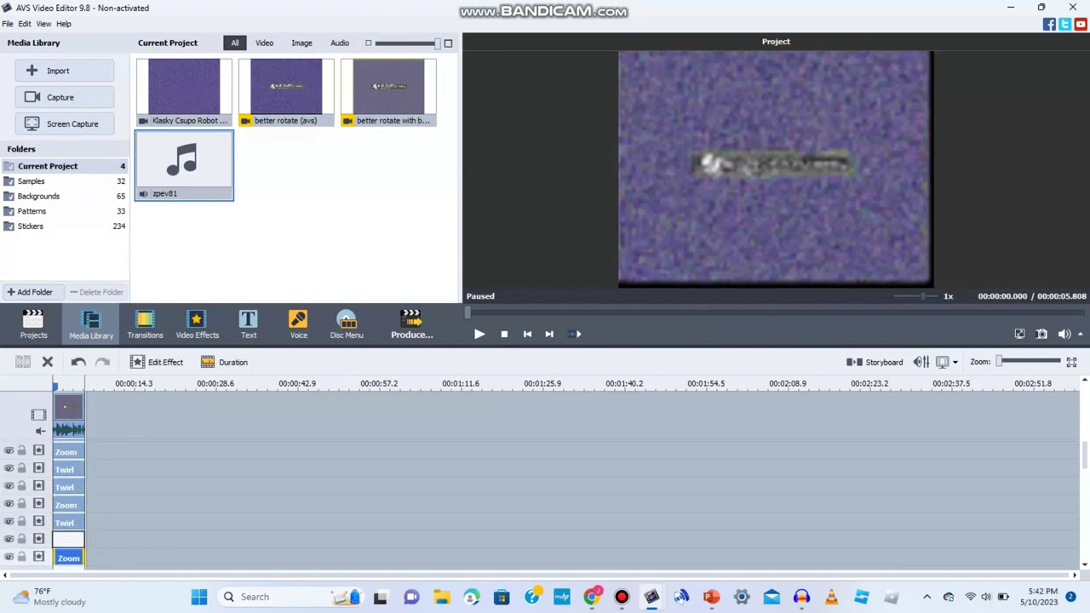
click(479, 334)
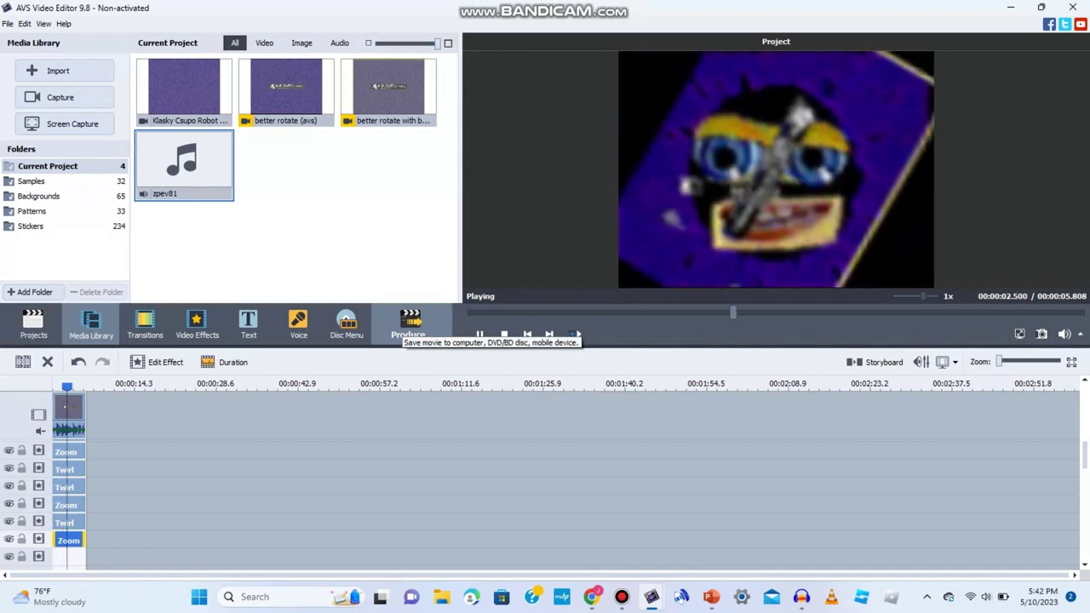
Set up production of a web movie for YouTube with the 2160 4:3 profile and play its preview
click(410, 324)
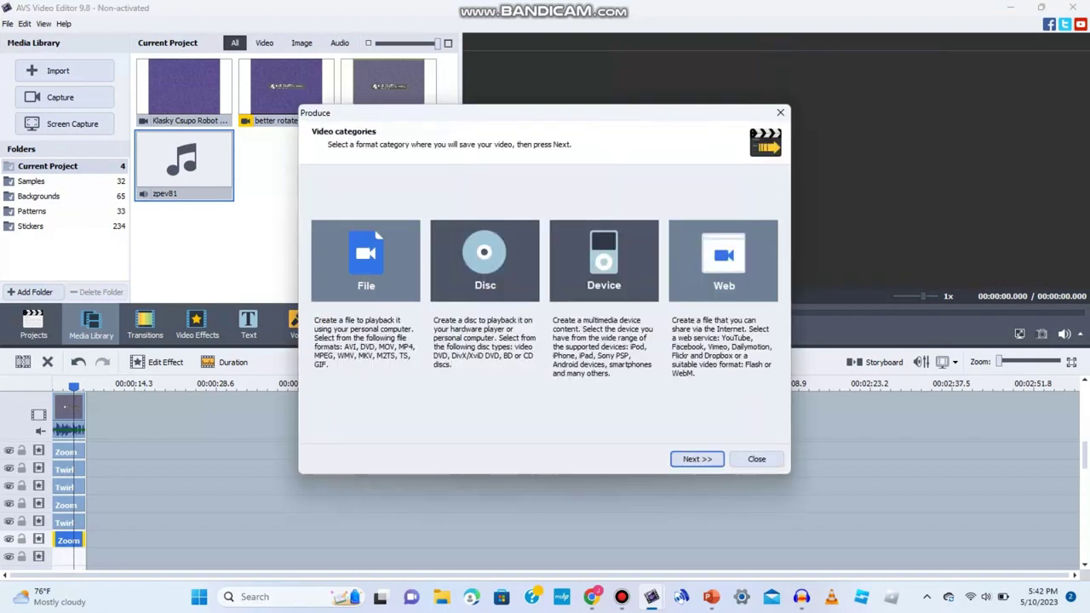
key(Return)
key(Return)
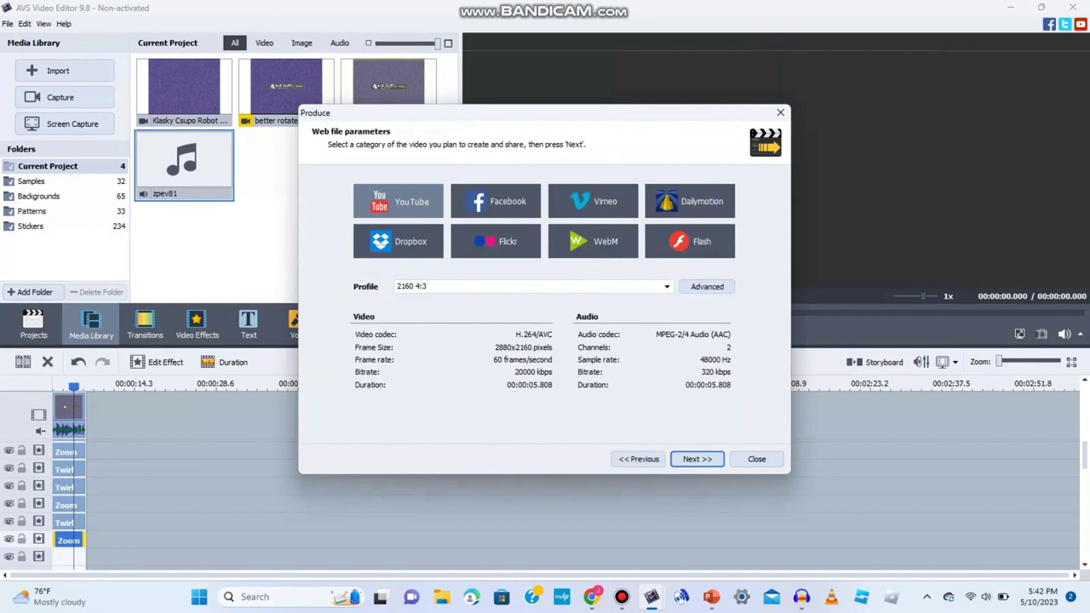
click(321, 426)
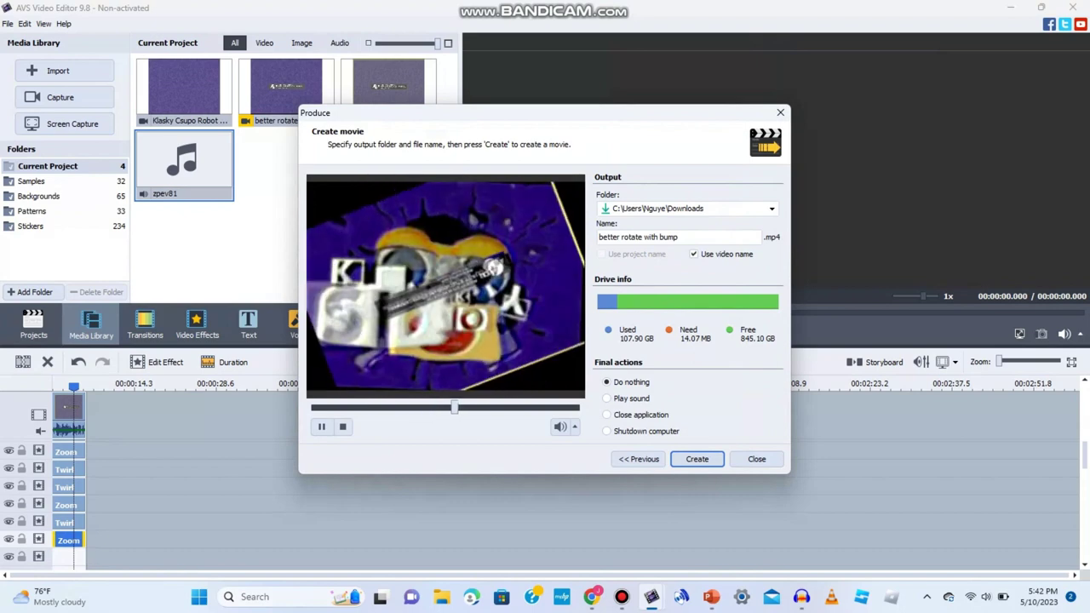
Name the output file "zoopals effect v81 avs", create the MP4 in the Downloads folder and close the production dialog
click(679, 238)
drag(681, 237, 599, 237)
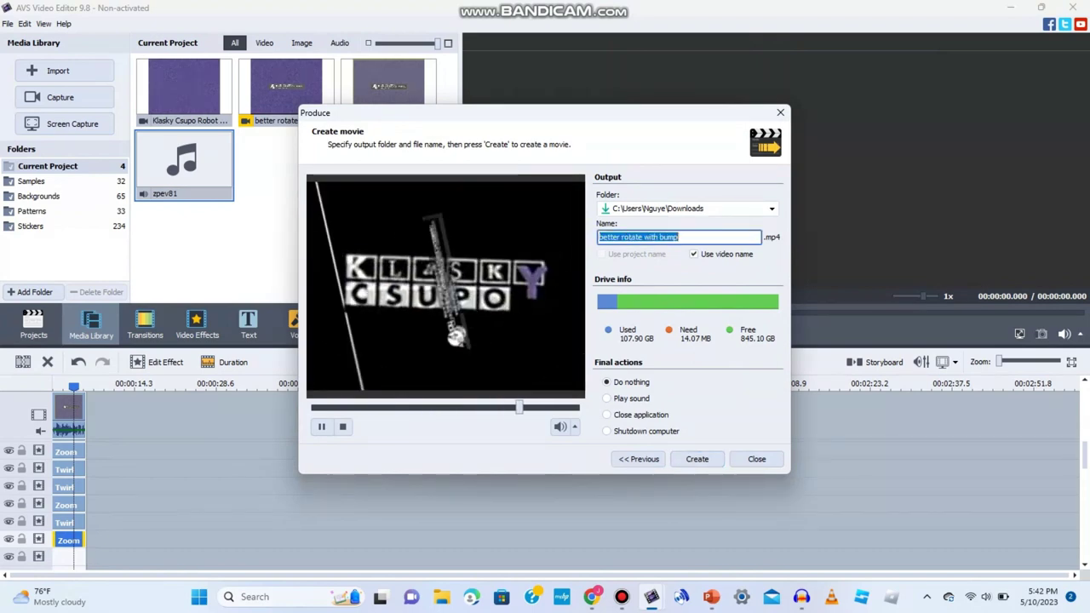
text(zoopals)
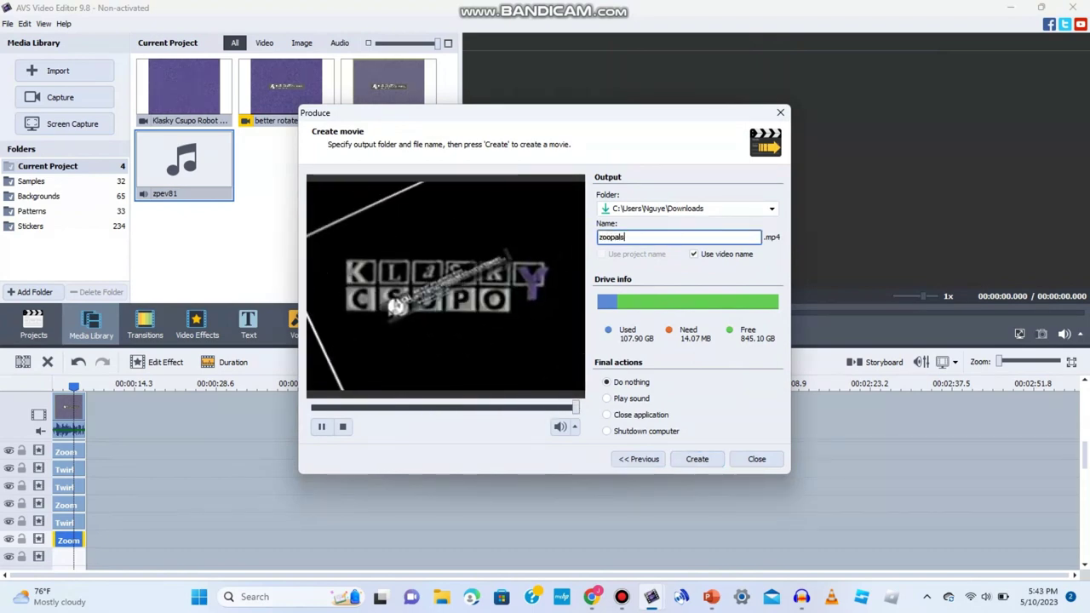
text( effect v)
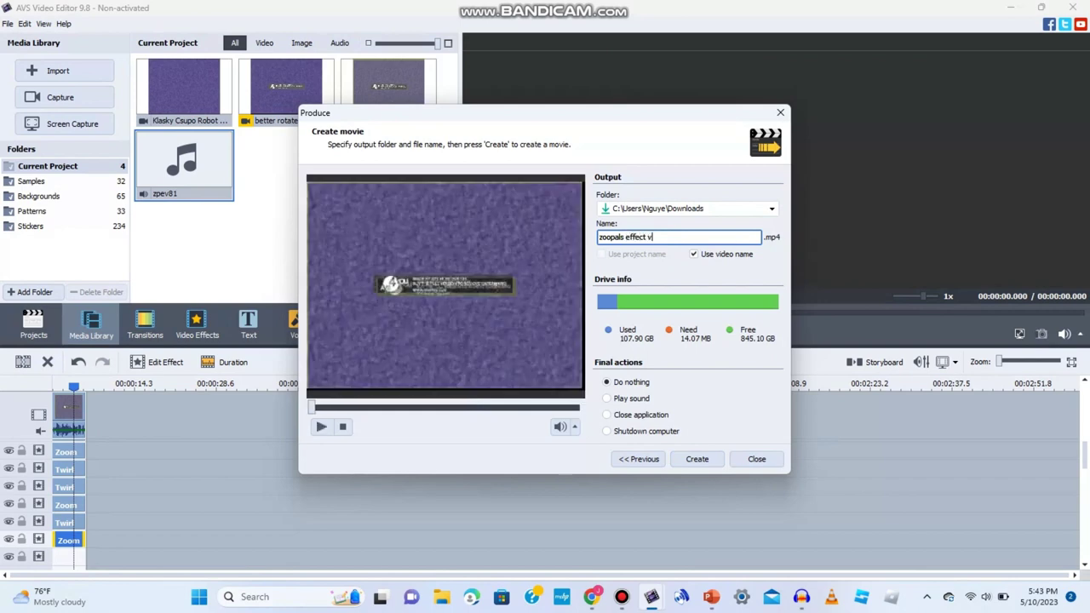
text(81 avs)
click(696, 459)
click(482, 362)
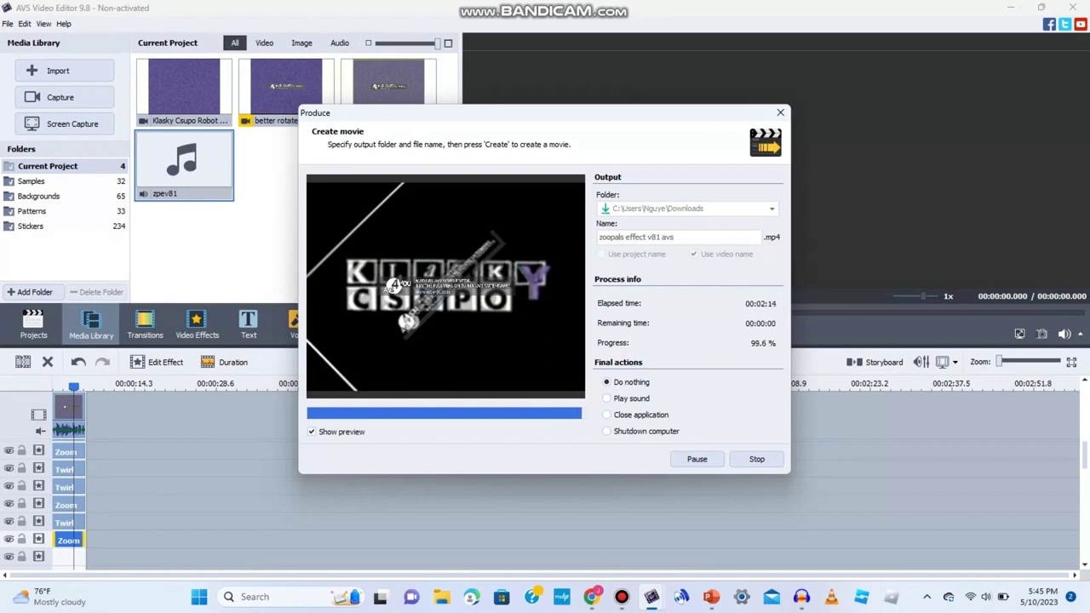
click(574, 322)
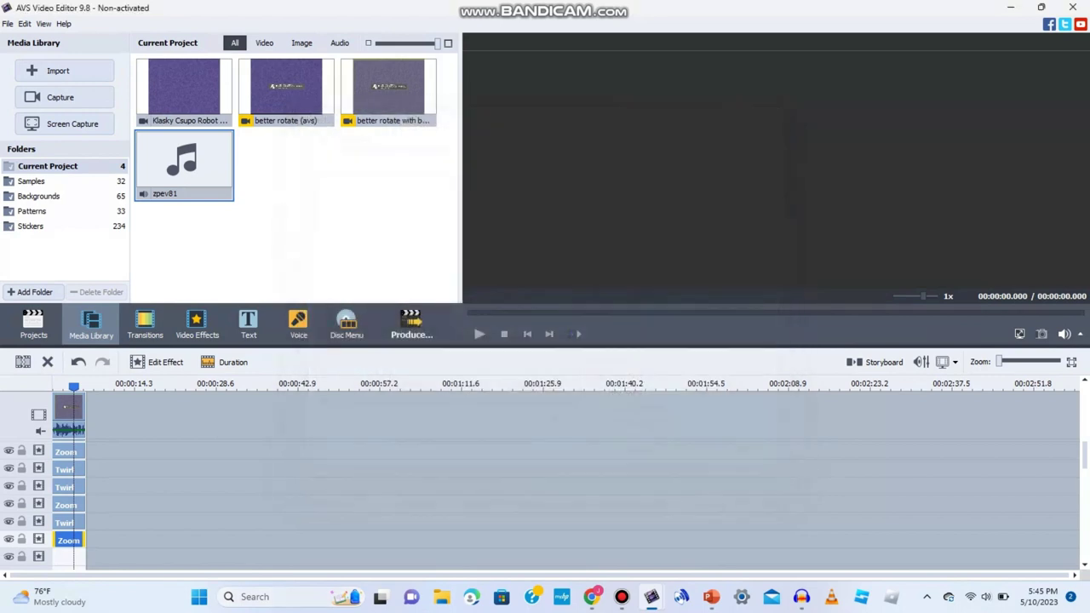